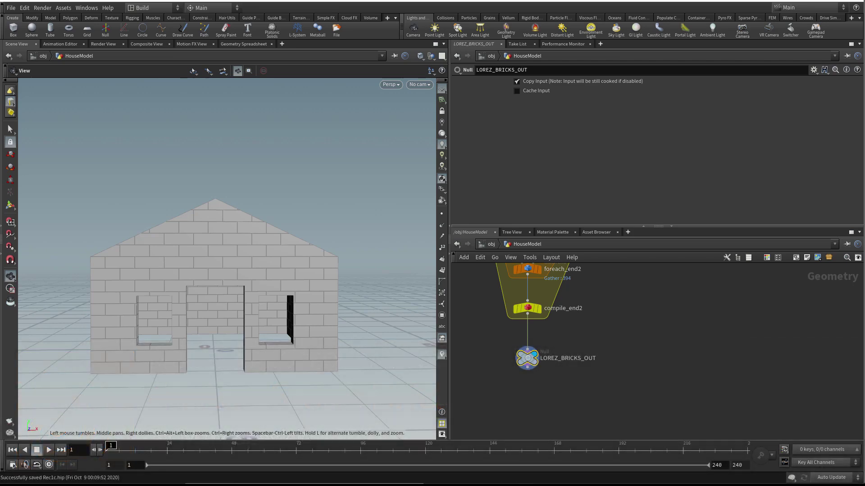
Step: Pan down to LOREZ_BRICKS_OUT and raise the pane divider so the network editor is taller
{"action": "right_click_drag", "start_coordinate": [635, 315], "coordinate": [633, 332]}
{"action": "middle_click_drag", "start_coordinate": [634, 332], "coordinate": [634, 320]}
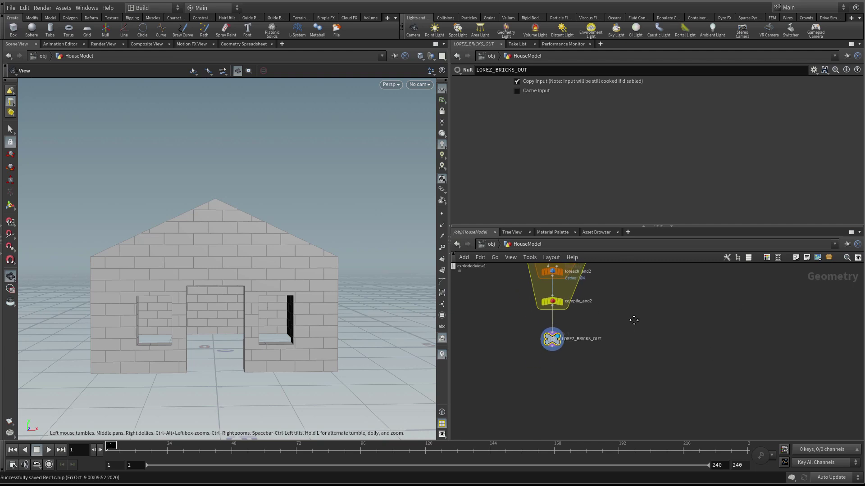
{"action": "right_click_drag", "start_coordinate": [634, 320], "coordinate": [633, 301]}
{"action": "left_click_drag", "start_coordinate": [559, 226], "coordinate": [562, 164]}
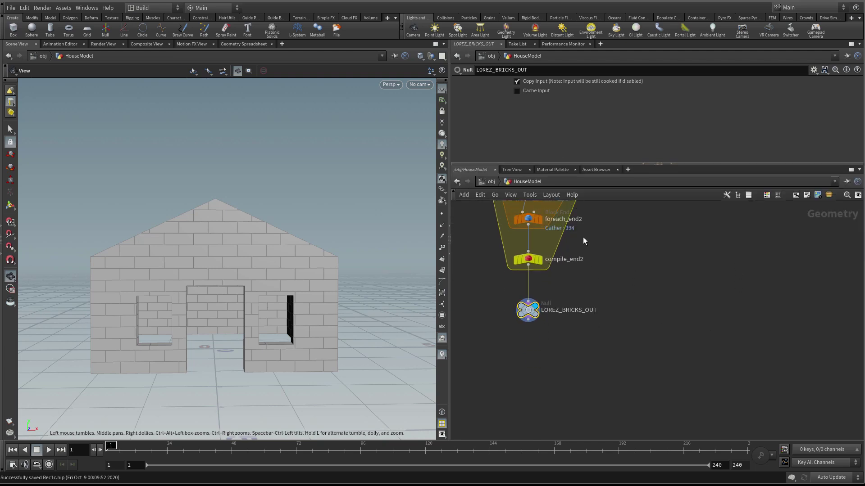
{"action": "middle_click_drag", "start_coordinate": [604, 285], "coordinate": [625, 281]}
{"action": "right_click_drag", "start_coordinate": [626, 282], "coordinate": [642, 275]}
{"action": "middle_click_drag", "start_coordinate": [642, 276], "coordinate": [678, 242]}
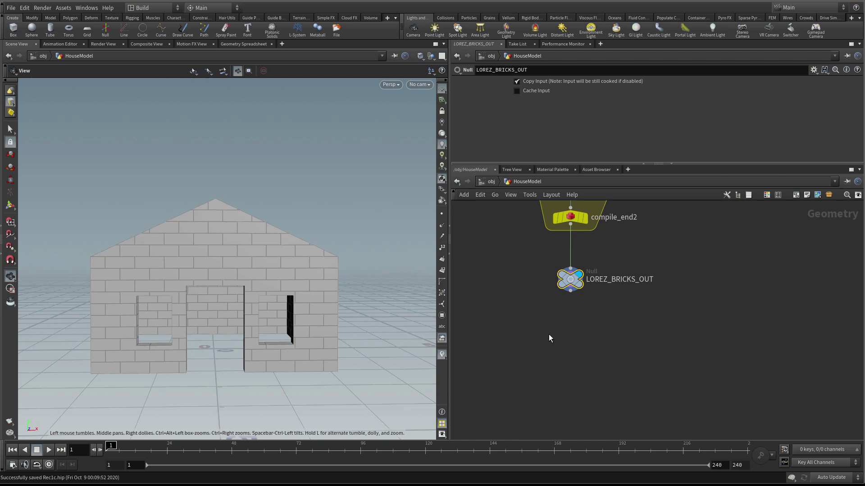
Step: Add a For-Each Connected Piece loop fed from LOREZ_BRICKS_OUT and display foreach_end3
{"action": "key", "text": "Tab"}
{"action": "type", "text": "fo"}
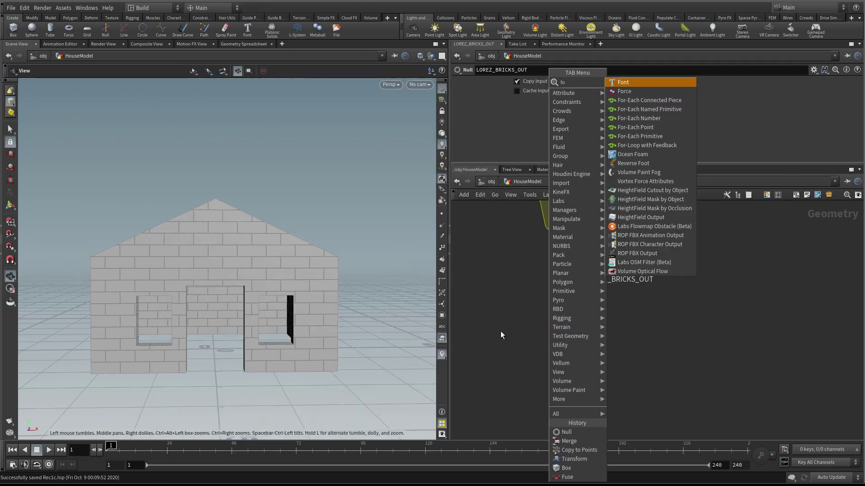
{"action": "left_click", "coordinate": [658, 100]}
{"action": "left_click", "coordinate": [572, 335]}
{"action": "left_click", "coordinate": [575, 360]}
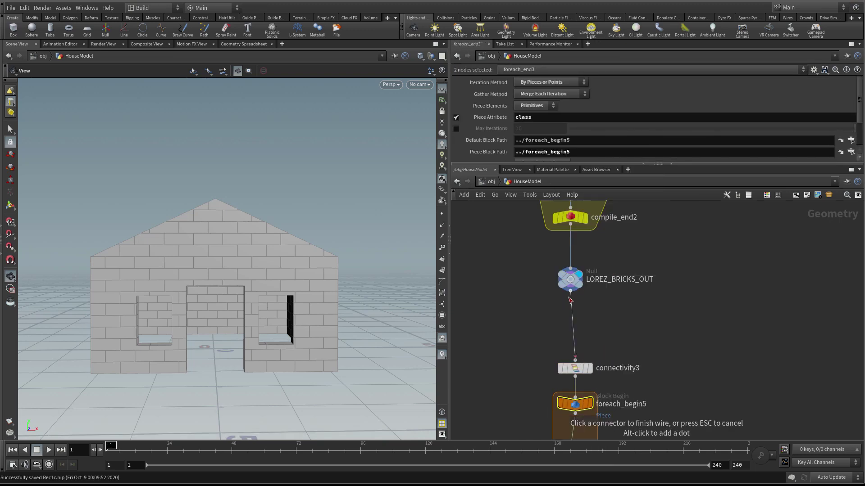
{"action": "left_click", "coordinate": [571, 291]}
{"action": "middle_click_drag", "start_coordinate": [638, 335], "coordinate": [636, 243]}
{"action": "left_click", "coordinate": [588, 383]}
Step: Arrange connectivity3, foreach_begin5 and foreach_end3 into a tidy vertical column
{"action": "left_click_drag", "start_coordinate": [578, 385], "coordinate": [577, 414]}
{"action": "left_click", "coordinate": [701, 363]}
{"action": "left_click_drag", "start_coordinate": [580, 344], "coordinate": [579, 316]}
{"action": "middle_click_drag", "start_coordinate": [593, 423], "coordinate": [581, 370]}
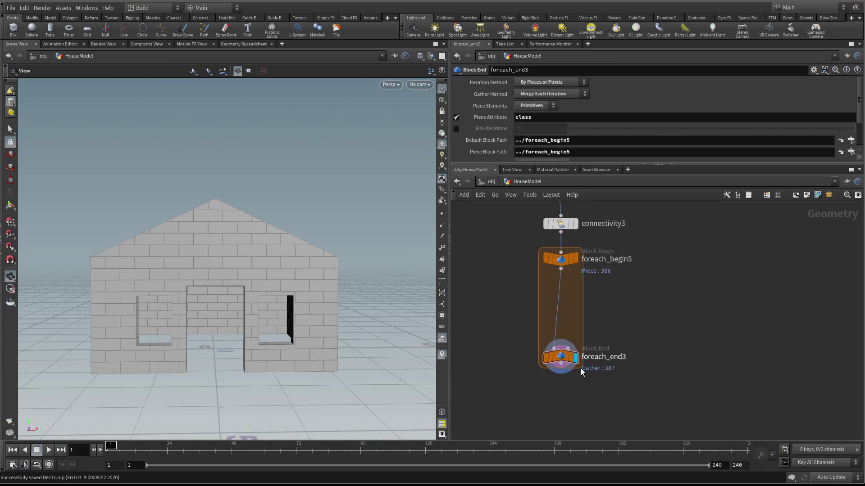
{"action": "left_click_drag", "start_coordinate": [569, 362], "coordinate": [574, 394]}
{"action": "left_click_drag", "start_coordinate": [568, 260], "coordinate": [568, 287]}
{"action": "left_click_drag", "start_coordinate": [570, 378], "coordinate": [574, 397]}
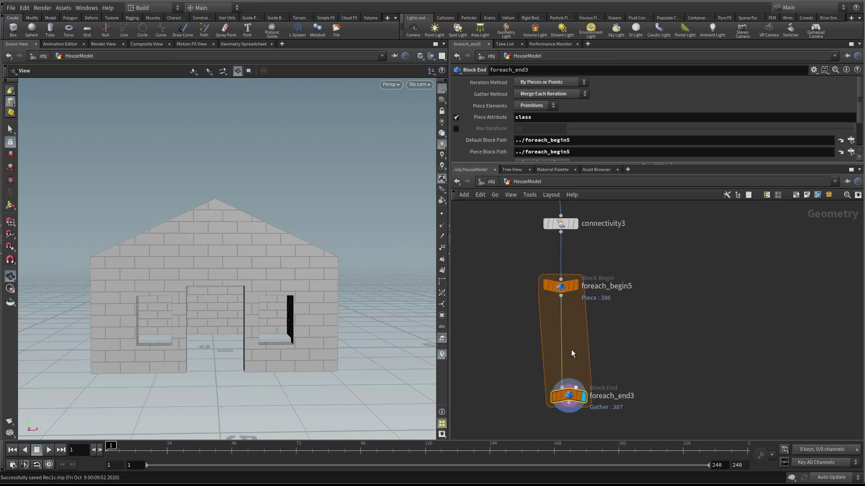
{"action": "left_click_drag", "start_coordinate": [520, 165], "coordinate": [520, 212]}
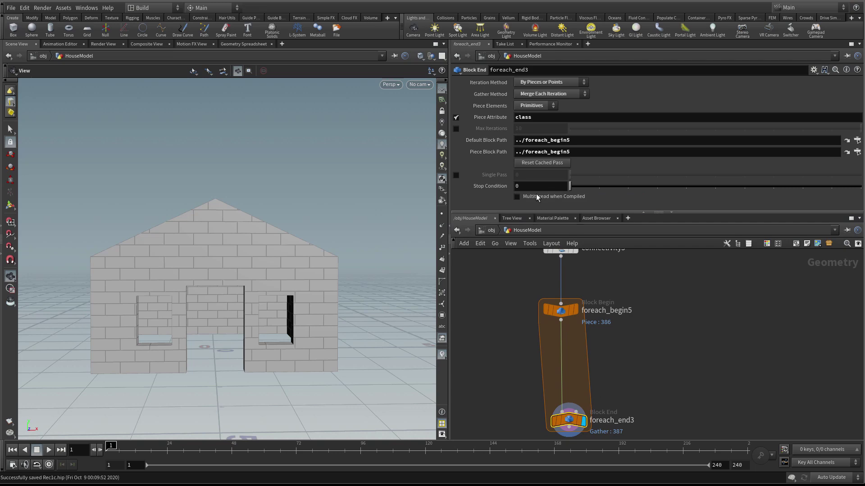
Step: Add a Compile Block with compile_begin6 above foreach_begin5 and compile_end4 below foreach_end3
{"action": "scroll", "coordinate": [599, 315], "scroll_direction": "down", "scroll_amount": 2}
{"action": "key", "text": "Tab"}
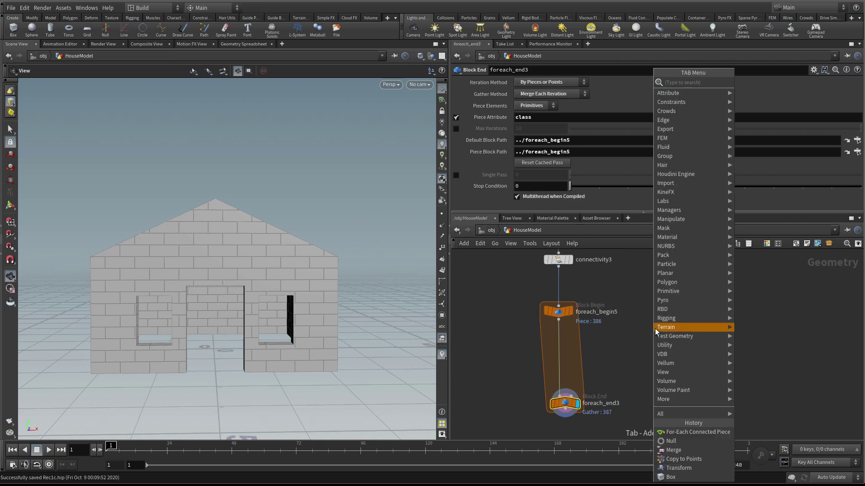
{"action": "mouse_move", "coordinate": [656, 332]}
{"action": "type", "text": "com"}
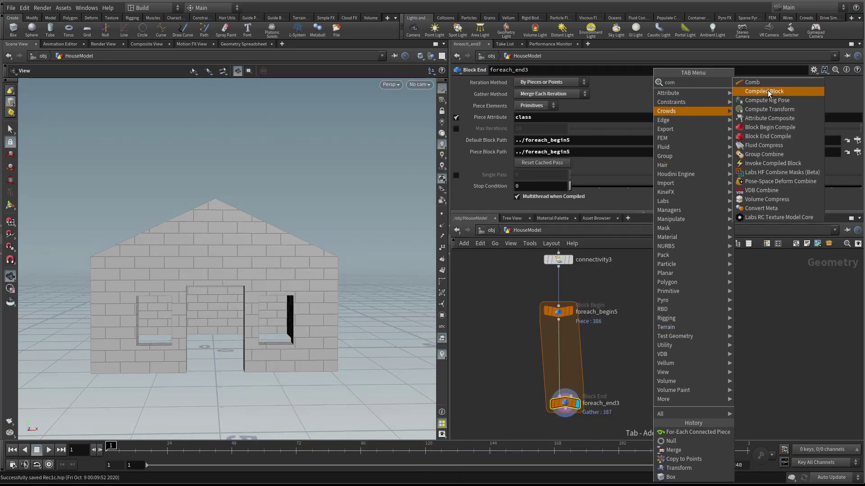
{"action": "left_click", "coordinate": [768, 91]}
{"action": "left_click", "coordinate": [662, 303]}
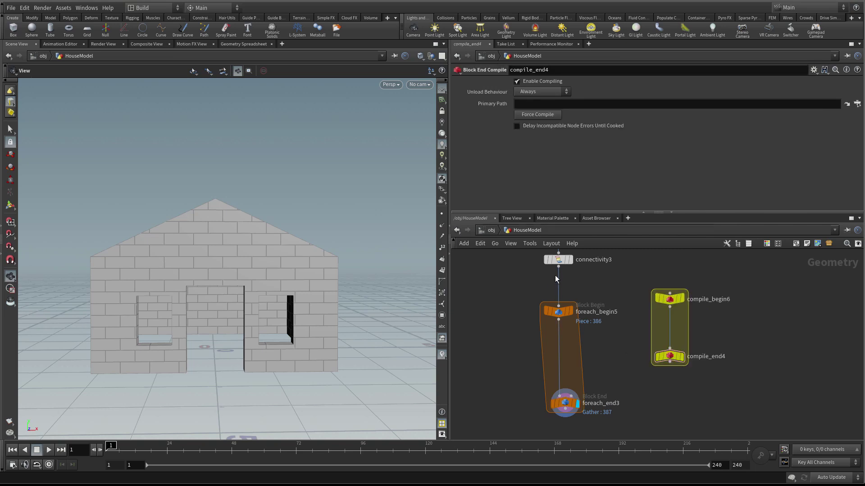
{"action": "left_click_drag", "start_coordinate": [670, 299], "coordinate": [558, 272]}
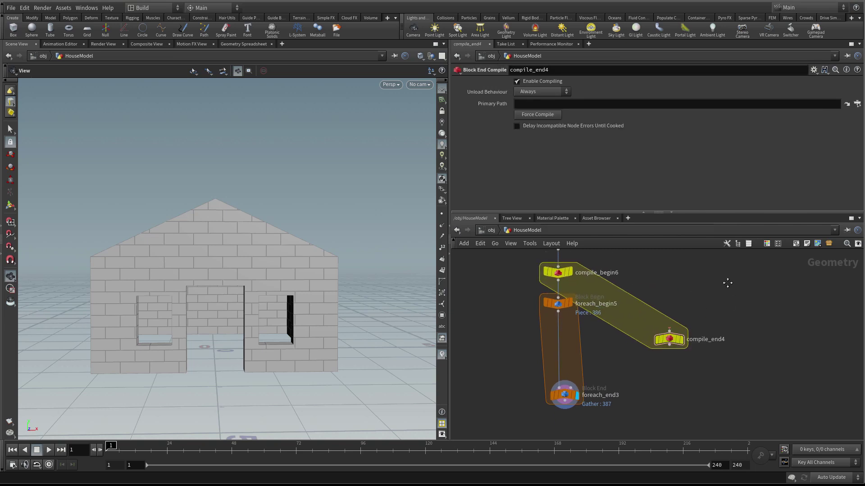
{"action": "left_click_drag", "start_coordinate": [672, 334], "coordinate": [571, 423]}
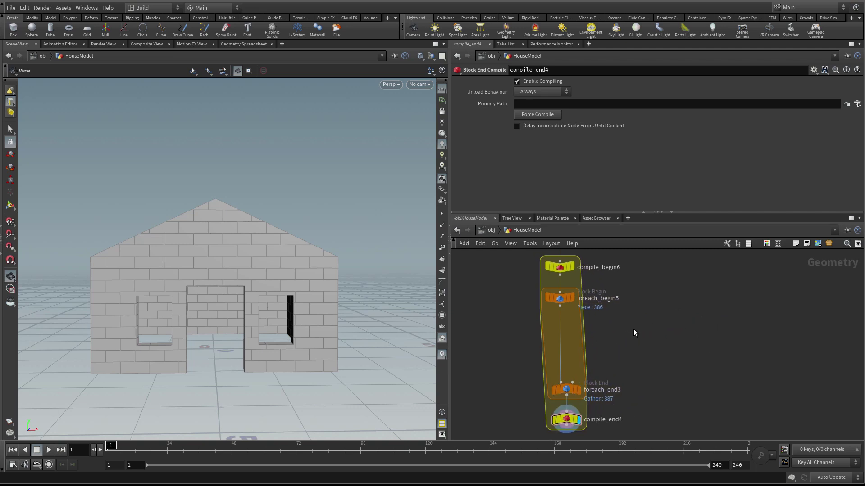
Step: Line up compile_begin6, foreach_begin5 and compile_end4 in a single column
{"action": "scroll", "coordinate": [633, 329], "scroll_direction": "down", "scroll_amount": 2}
{"action": "middle_click_drag", "start_coordinate": [642, 323], "coordinate": [644, 306]}
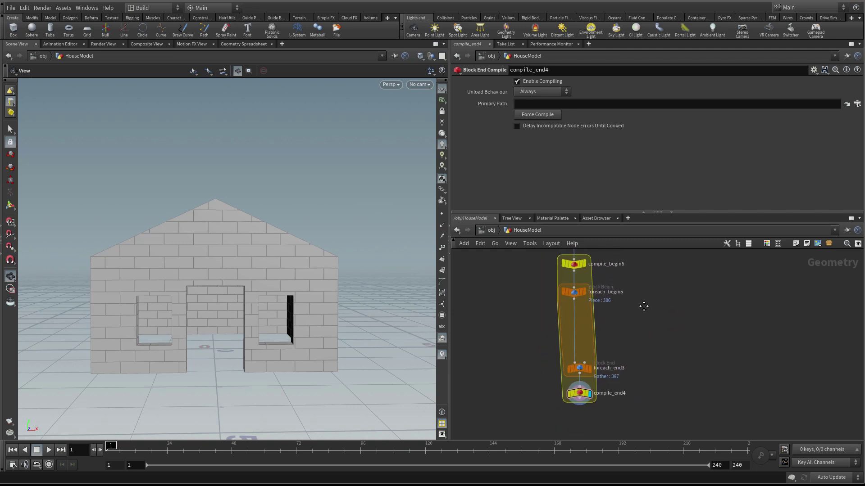
{"action": "left_click_drag", "start_coordinate": [579, 393], "coordinate": [579, 406]}
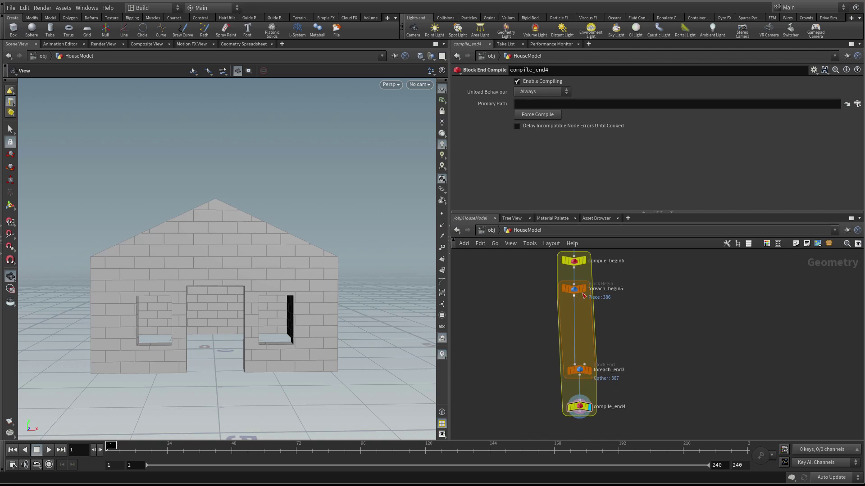
{"action": "left_click_drag", "start_coordinate": [575, 290], "coordinate": [580, 291]}
{"action": "left_click_drag", "start_coordinate": [574, 262], "coordinate": [580, 261]}
{"action": "scroll", "coordinate": [639, 340], "scroll_direction": "down", "scroll_amount": 2}
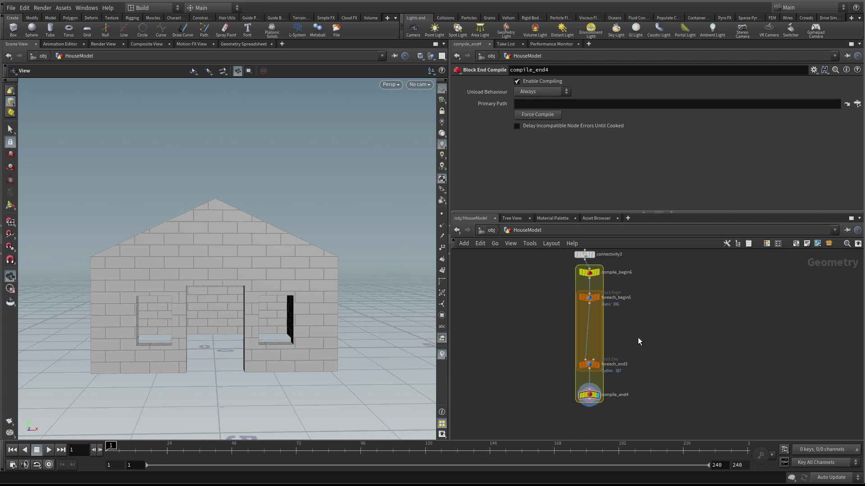
{"action": "middle_click_drag", "start_coordinate": [639, 341], "coordinate": [638, 353]}
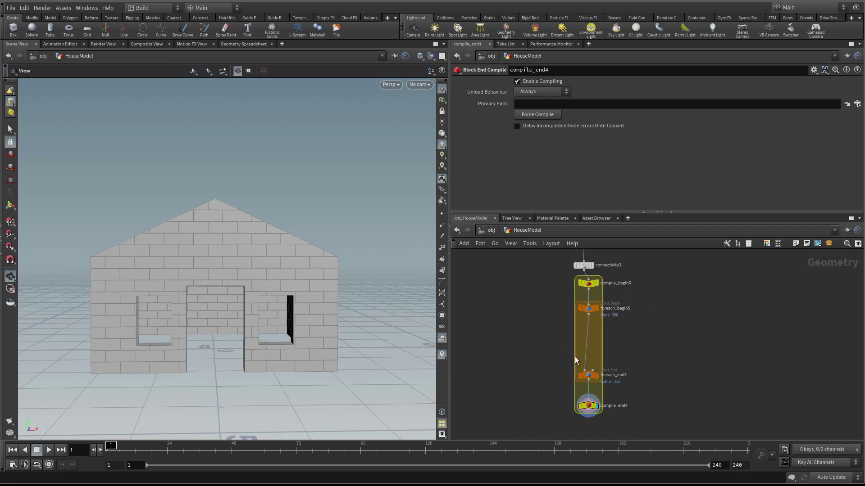
Step: Enable Single Pass on foreach_end3 and frame the single brick in the viewport
{"action": "left_click", "coordinate": [590, 377]}
{"action": "scroll", "coordinate": [590, 375], "scroll_direction": "up", "scroll_amount": 3}
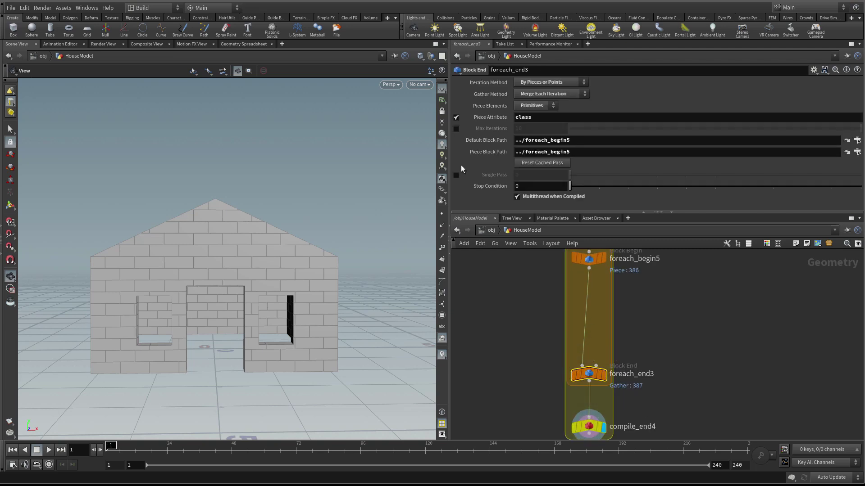
{"action": "left_click", "coordinate": [456, 175]}
{"action": "key", "text": "g"}
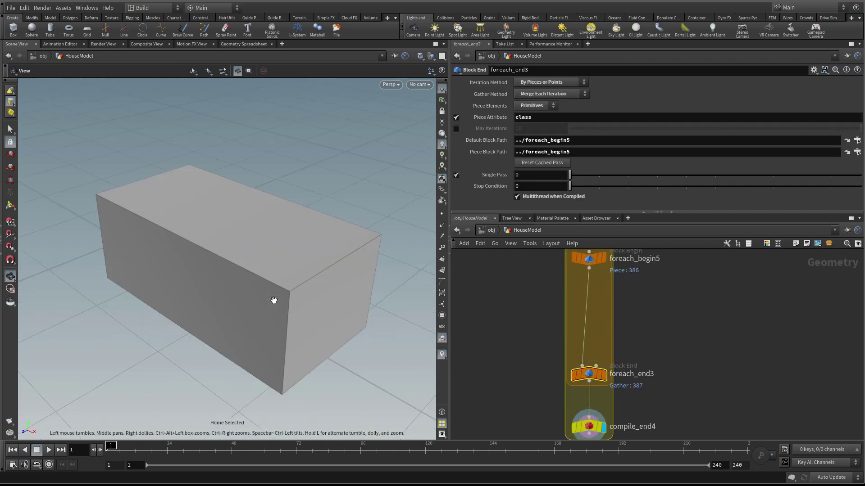
{"action": "left_click_drag", "start_coordinate": [269, 274], "coordinate": [285, 258]}
{"action": "right_click_drag", "start_coordinate": [286, 259], "coordinate": [318, 274]}
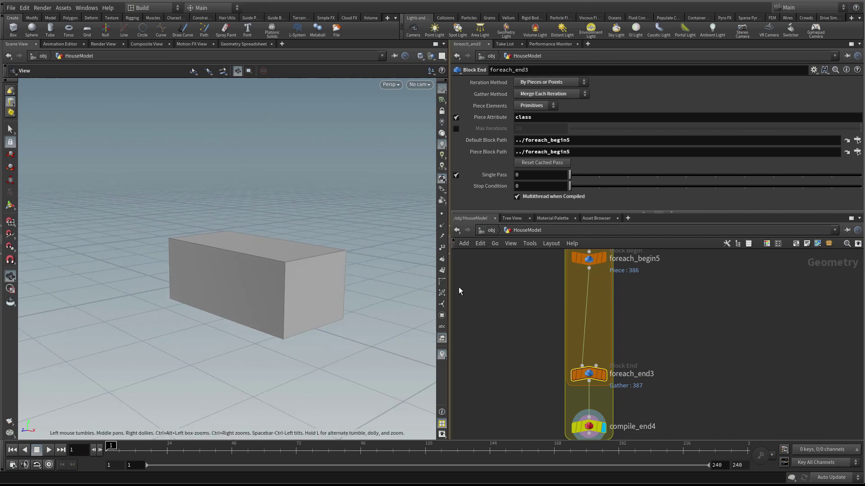
{"action": "middle_click_drag", "start_coordinate": [484, 286], "coordinate": [487, 294]}
{"action": "scroll", "coordinate": [620, 282], "scroll_direction": "up", "scroll_amount": 2}
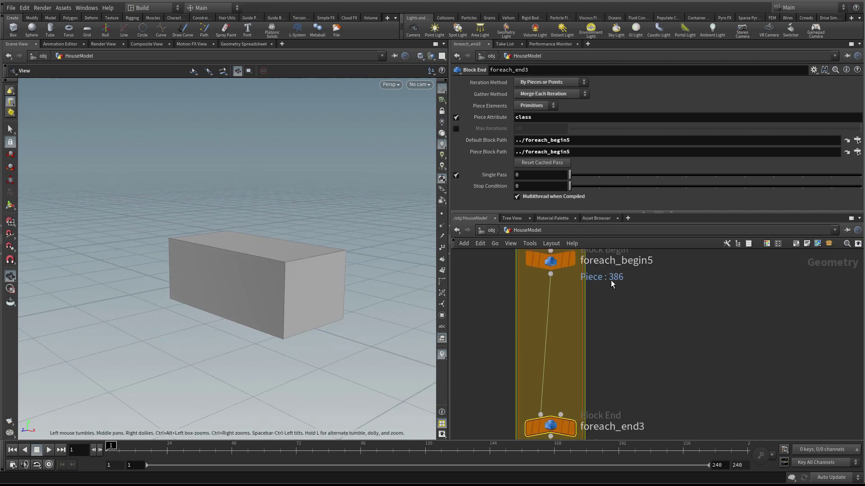
Step: Collapse the parameter pane, use floating parameters, and widen the network editor
{"action": "left_click_drag", "start_coordinate": [578, 212], "coordinate": [576, 205]}
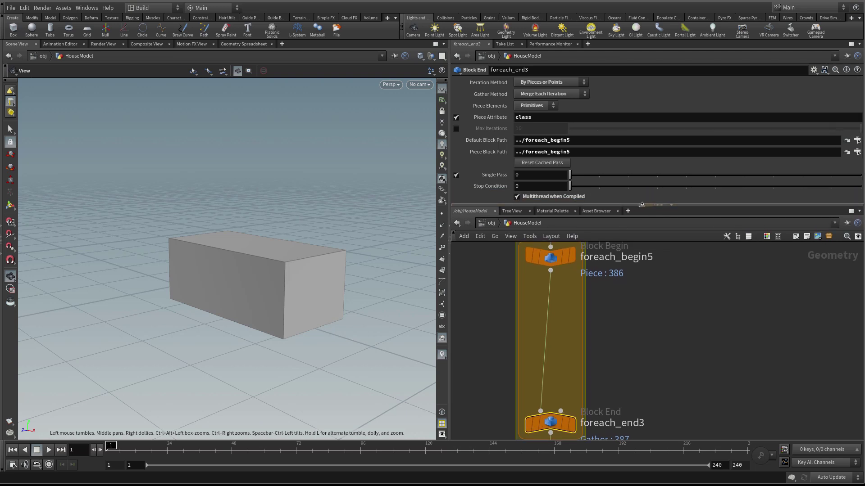
{"action": "left_click", "coordinate": [642, 203]}
{"action": "scroll", "coordinate": [648, 218], "scroll_direction": "down", "scroll_amount": 1}
{"action": "middle_click_drag", "start_coordinate": [664, 217], "coordinate": [611, 264]}
{"action": "key", "text": "p"}
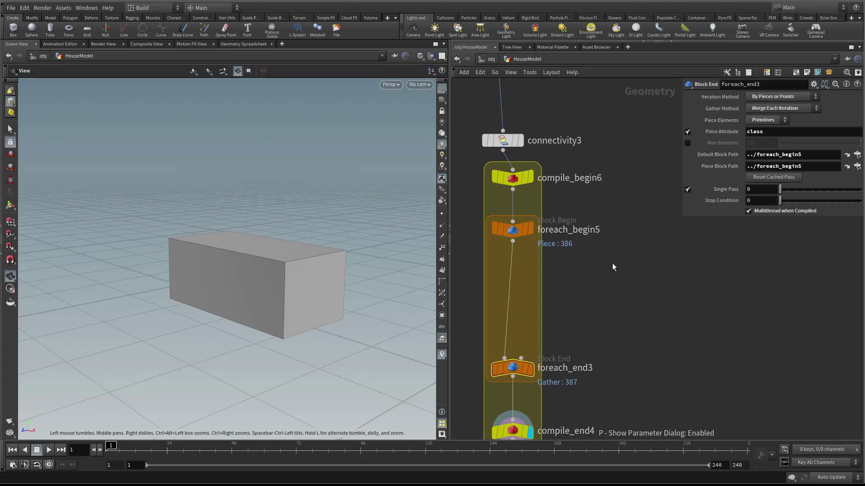
{"action": "left_click_drag", "start_coordinate": [450, 277], "coordinate": [434, 277]}
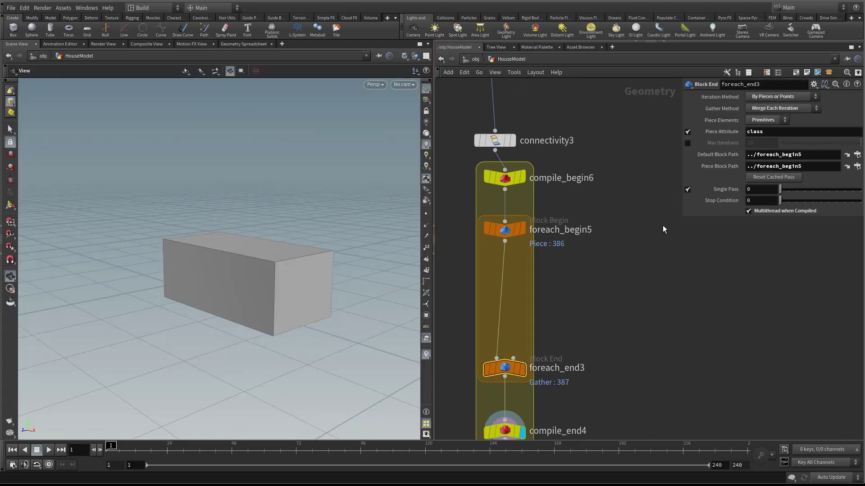
{"action": "left_click_drag", "start_coordinate": [683, 215], "coordinate": [676, 239]}
{"action": "key", "text": "h"}
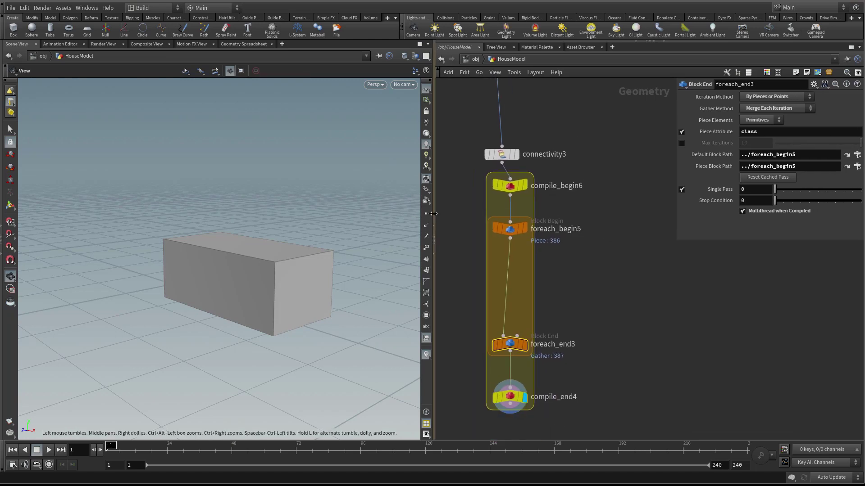
{"action": "left_click_drag", "start_coordinate": [434, 211], "coordinate": [347, 212]}
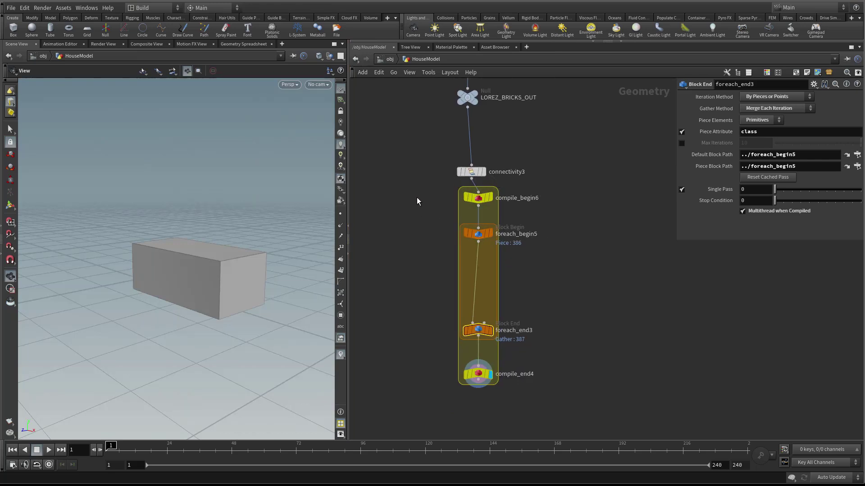
Step: Align compile_begin6 under connectivity3 and select foreach_begin5 to view its settings
{"action": "left_click", "coordinate": [478, 198]}
{"action": "left_click_drag", "start_coordinate": [480, 232], "coordinate": [473, 234]}
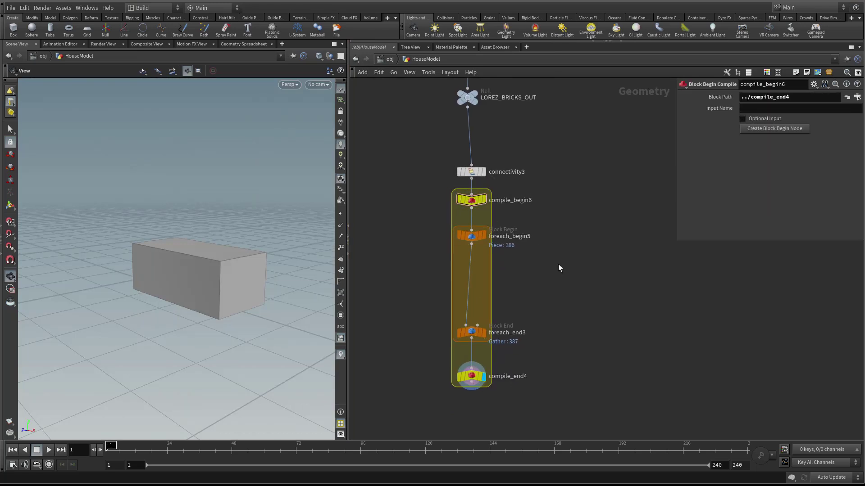
{"action": "scroll", "coordinate": [572, 270], "scroll_direction": "up", "scroll_amount": 3}
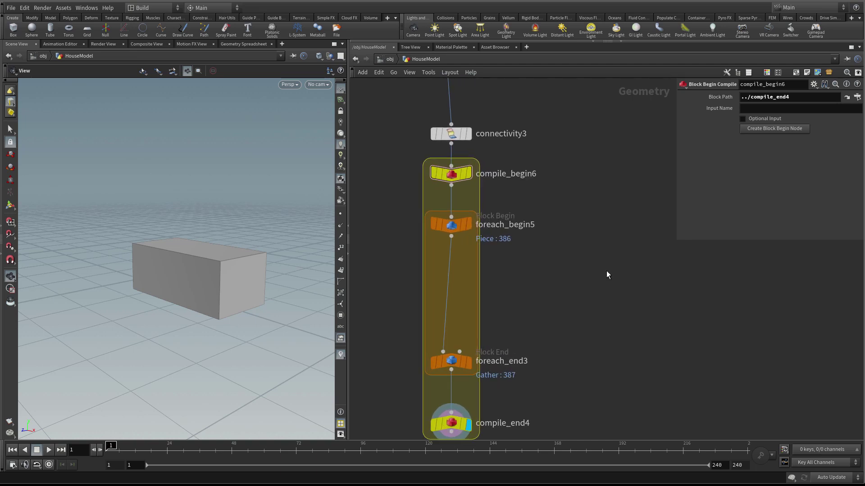
{"action": "left_click", "coordinate": [454, 227]}
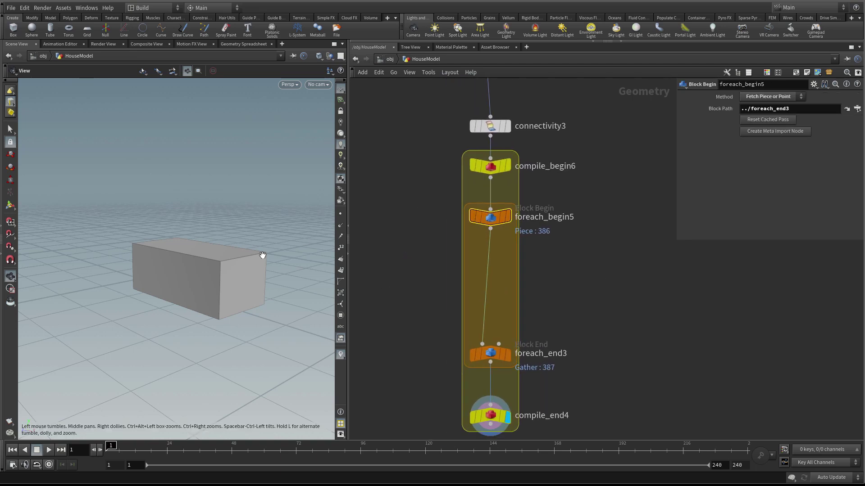
Step: Insert a polybevel1 node on the loop wire between foreach_begin5 and foreach_end3
{"action": "key", "text": "Tab"}
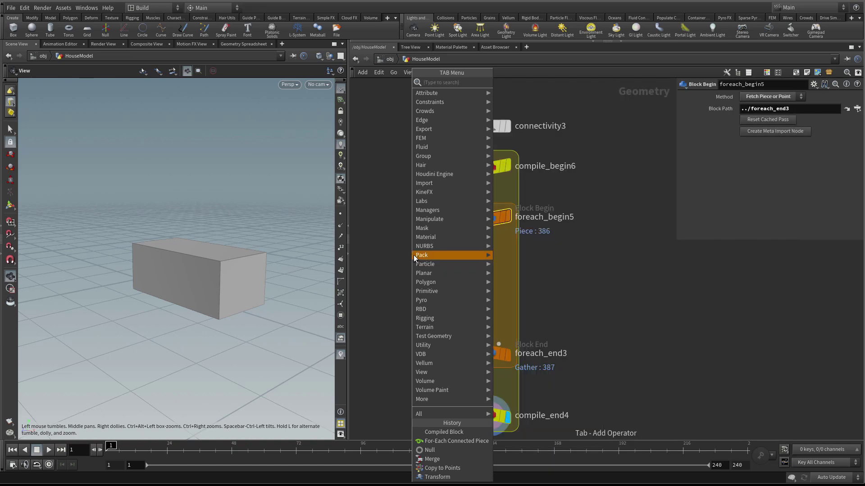
{"action": "type", "text": "bev"}
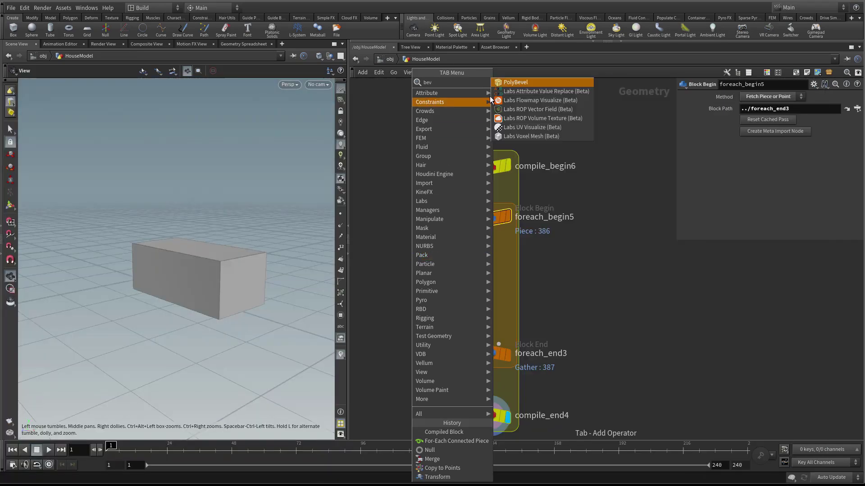
{"action": "left_click", "coordinate": [518, 83]}
{"action": "left_click", "coordinate": [490, 259]}
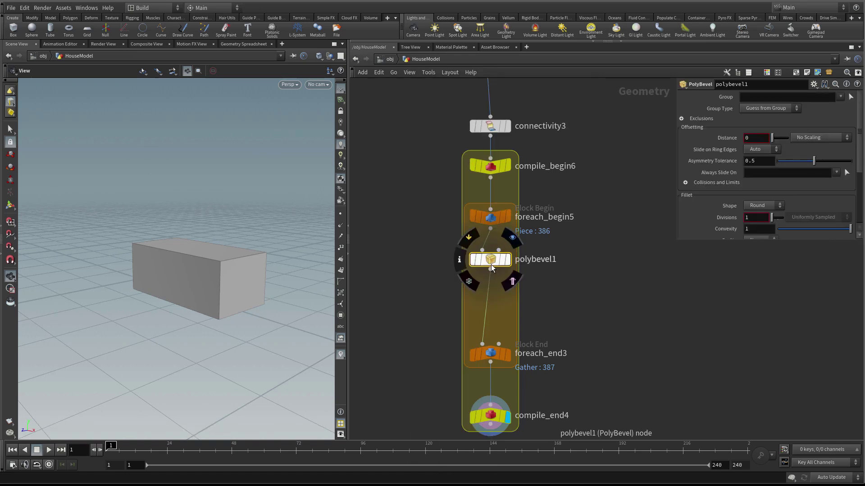
{"action": "left_click", "coordinate": [512, 237]}
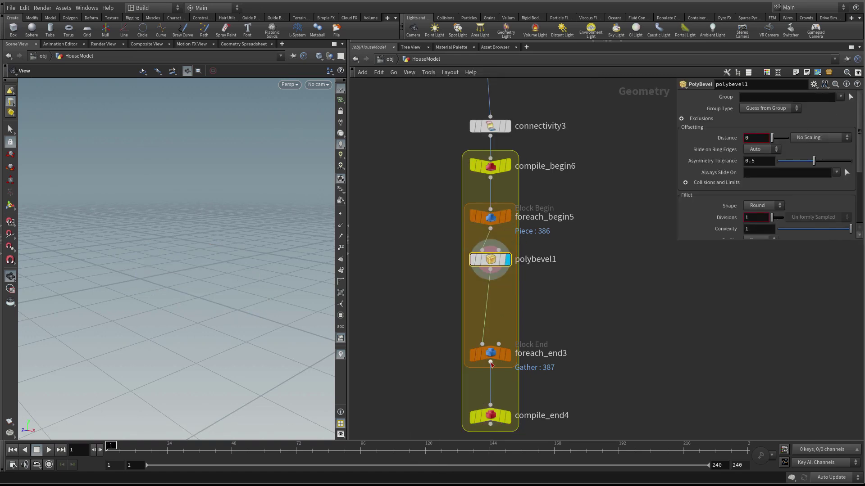
{"action": "left_click", "coordinate": [508, 417]}
{"action": "left_click", "coordinate": [493, 261]}
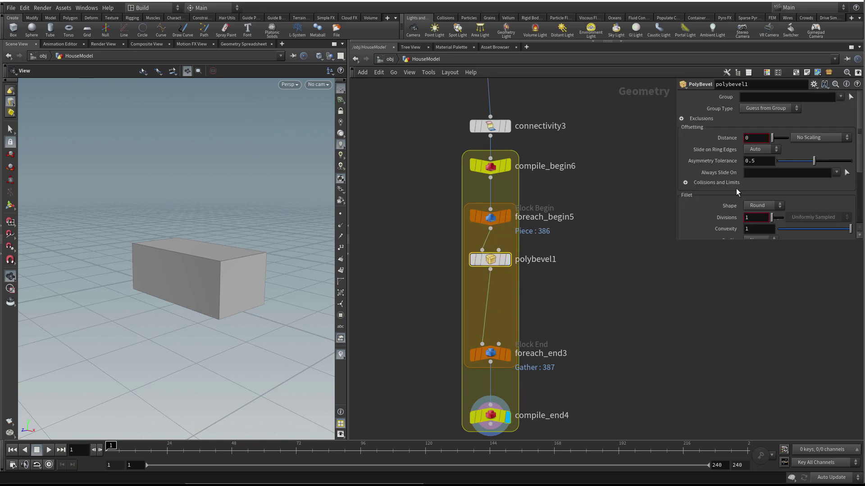
Step: Set the bevel Distance to 0.014 and Divisions to 3
{"action": "middle_click_drag", "start_coordinate": [752, 143], "coordinate": [766, 157]}
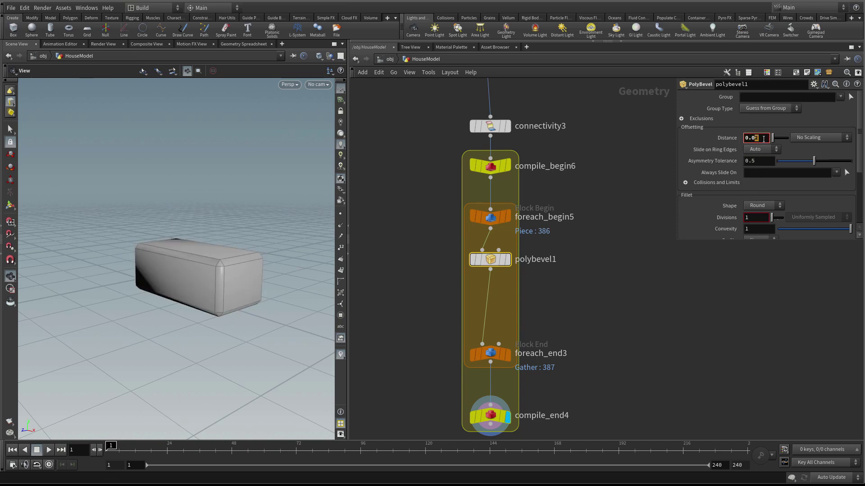
{"action": "key", "text": "Return"}
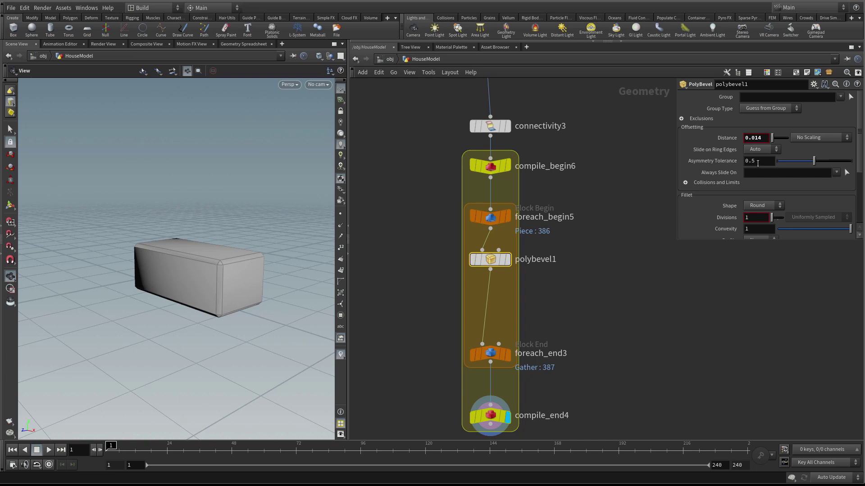
{"action": "type", "text": "3"}
{"action": "key", "text": "Return"}
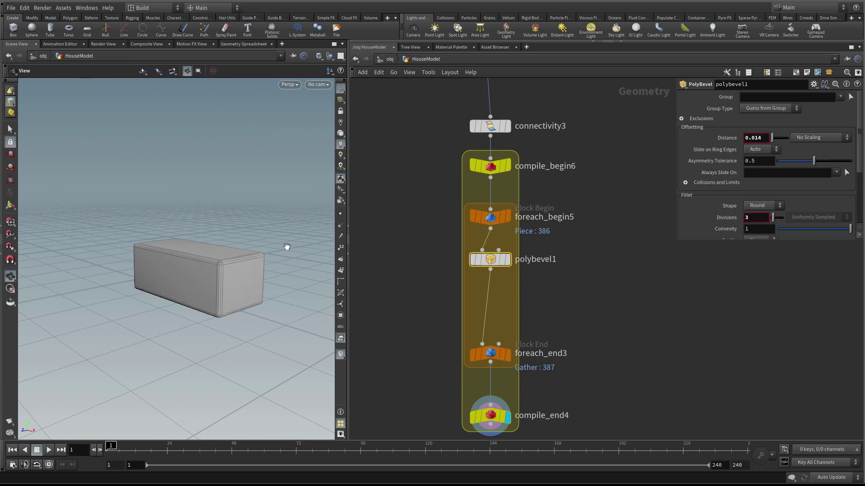
{"action": "left_click_drag", "start_coordinate": [234, 251], "coordinate": [232, 276]}
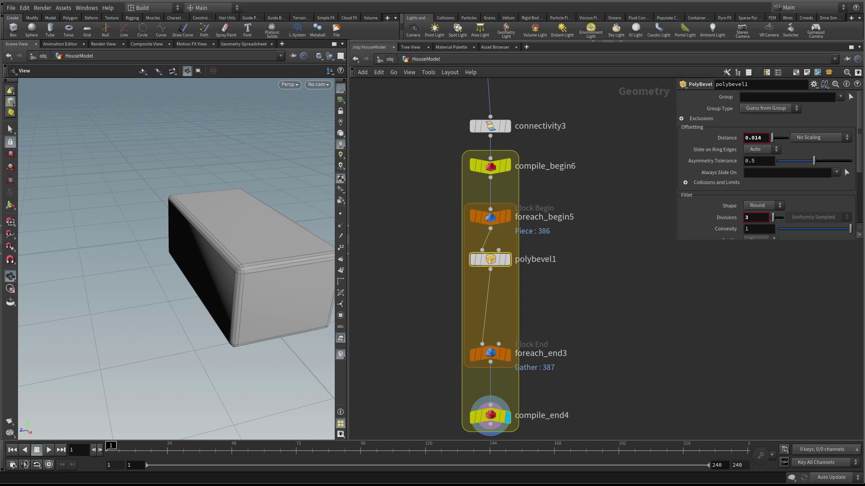
{"action": "left_click_drag", "start_coordinate": [240, 285], "coordinate": [295, 270]}
{"action": "middle_click_drag", "start_coordinate": [400, 282], "coordinate": [445, 283]}
Step: Insert vdbfrompolygons1 after polybevel1 with a Voxel Size of 0.02
{"action": "key", "text": "Tab"}
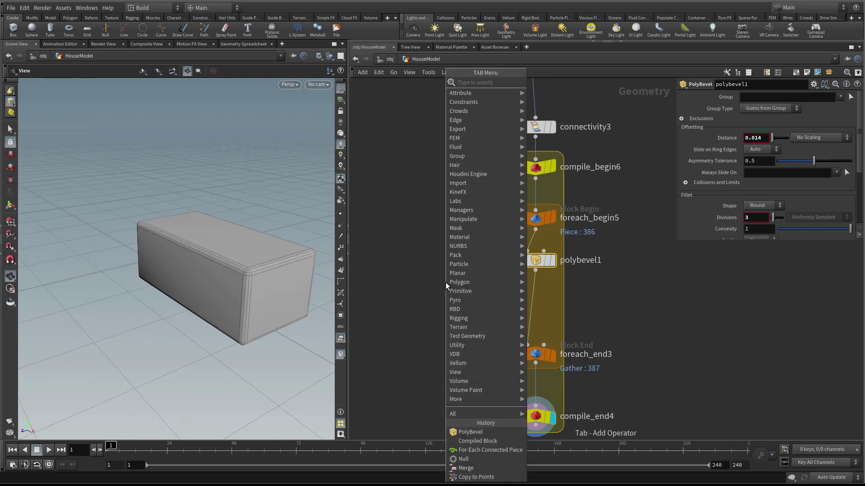
{"action": "type", "text": "vdb"}
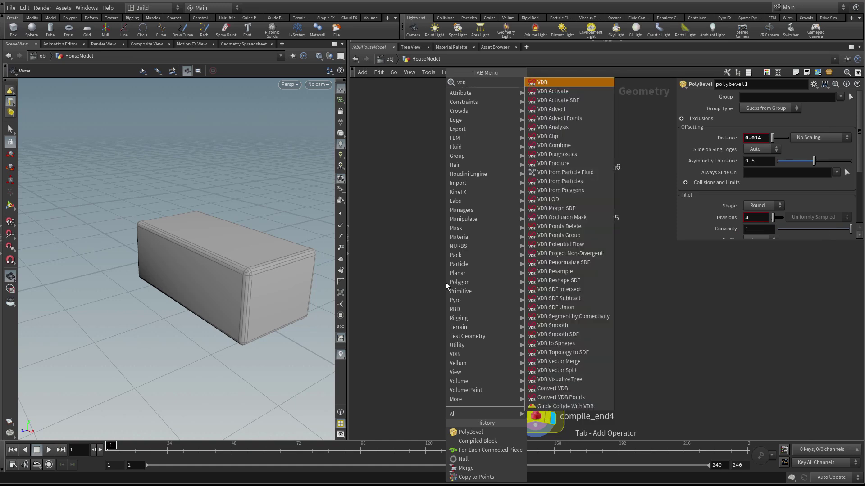
{"action": "mouse_move", "coordinate": [446, 282]}
{"action": "left_click", "coordinate": [546, 81]}
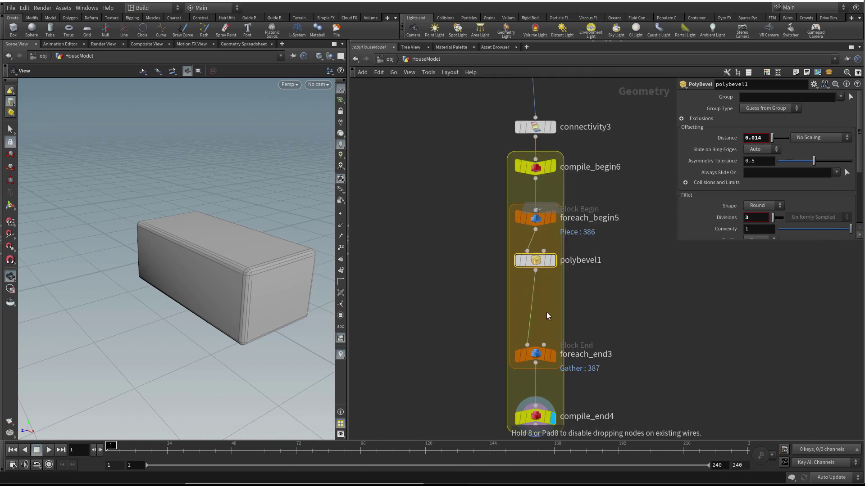
{"action": "left_click", "coordinate": [536, 290]}
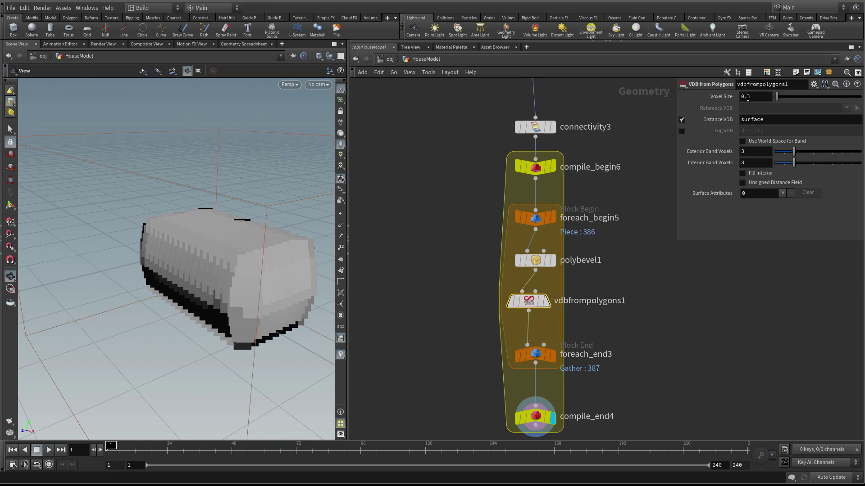
{"action": "left_click_drag", "start_coordinate": [748, 97], "coordinate": [758, 97]}
{"action": "type", "text": "02"}
{"action": "key", "text": "Return"}
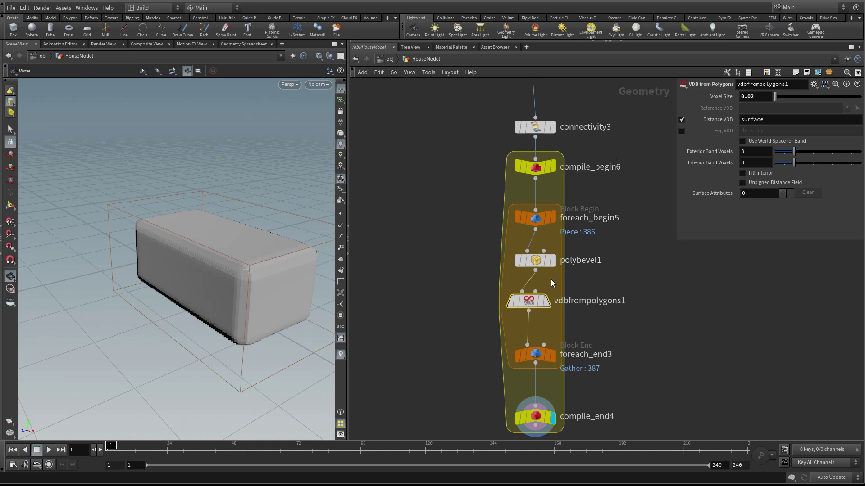
Step: Move polybevel1 and vdbfrompolygons1 to the left, aligned, and inspect the smoothed brick
{"action": "left_click_drag", "start_coordinate": [537, 265], "coordinate": [472, 262]}
{"action": "left_click_drag", "start_coordinate": [518, 304], "coordinate": [465, 309]}
{"action": "left_click_drag", "start_coordinate": [465, 263], "coordinate": [434, 260]}
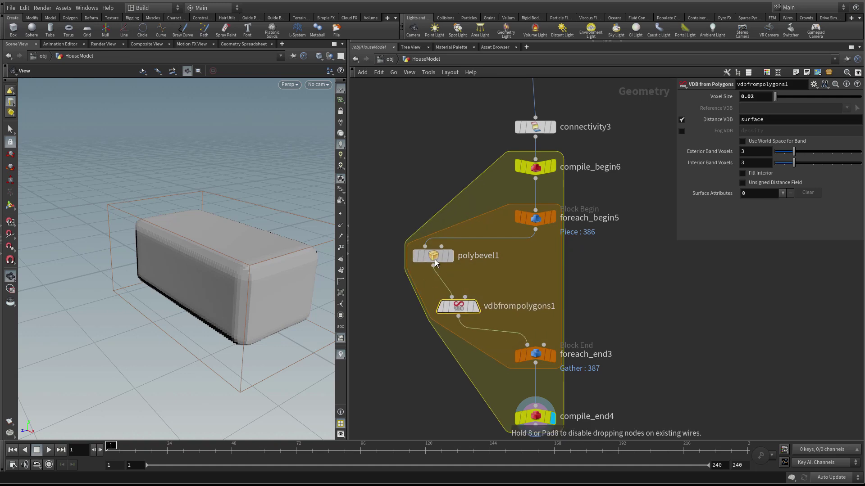
{"action": "left_click_drag", "start_coordinate": [471, 308], "coordinate": [444, 311]}
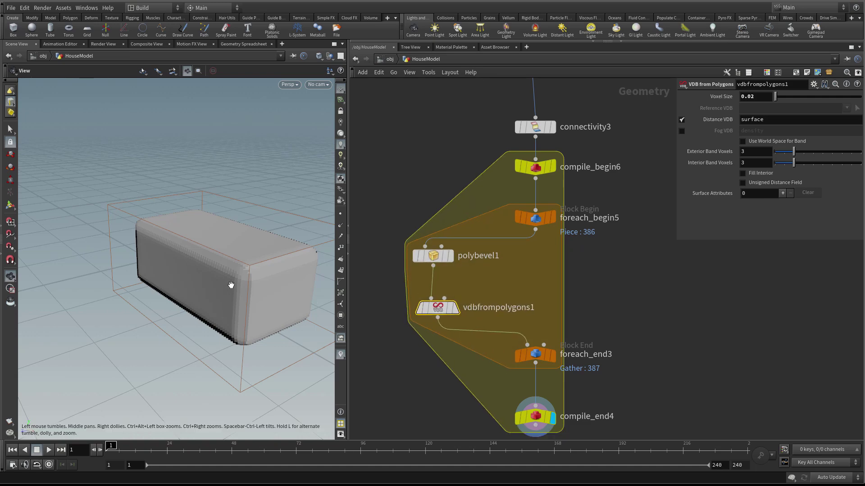
{"action": "left_click_drag", "start_coordinate": [231, 286], "coordinate": [212, 268]}
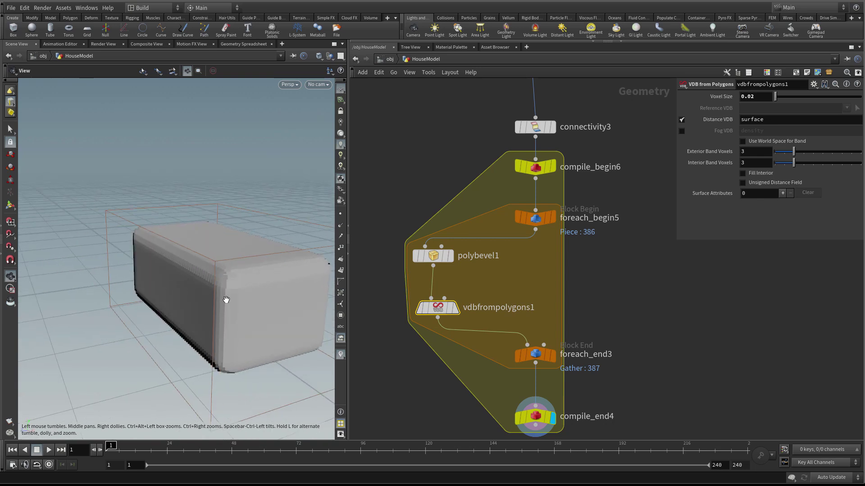
{"action": "left_click_drag", "start_coordinate": [152, 263], "coordinate": [132, 263]}
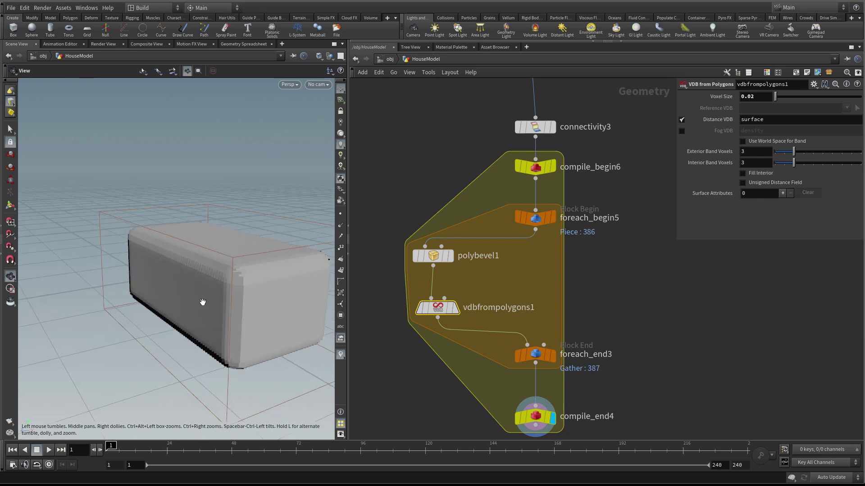
{"action": "mouse_move", "coordinate": [202, 302]}
{"action": "left_mouse_down"}
{"action": "mouse_move", "coordinate": [150, 276]}
{"action": "mouse_move", "coordinate": [162, 268]}
{"action": "mouse_move", "coordinate": [187, 279]}
{"action": "mouse_move", "coordinate": [145, 272]}
{"action": "mouse_move", "coordinate": [203, 284]}
{"action": "mouse_move", "coordinate": [187, 295]}
{"action": "mouse_move", "coordinate": [198, 293]}
{"action": "left_mouse_up"}
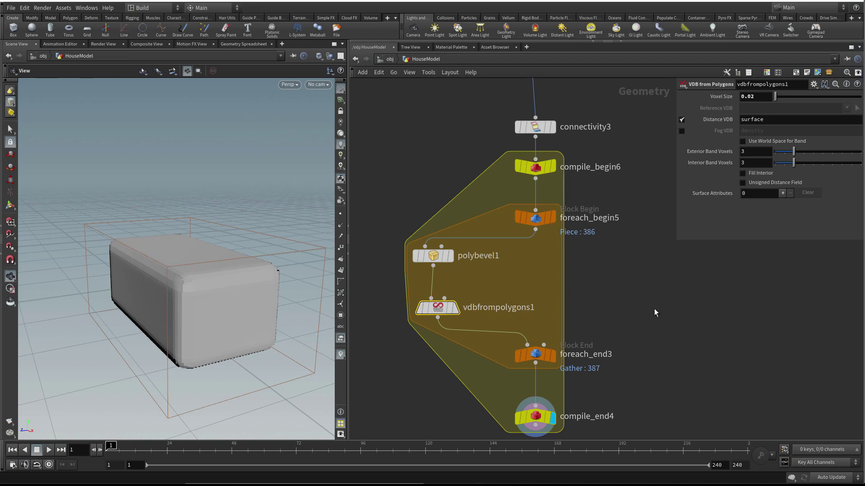
Step: Add subdivide1 wired from foreach_begin5 into foreach_end3
{"action": "left_click", "coordinate": [522, 272]}
{"action": "key", "text": "Tab"}
{"action": "type", "text": "s"}
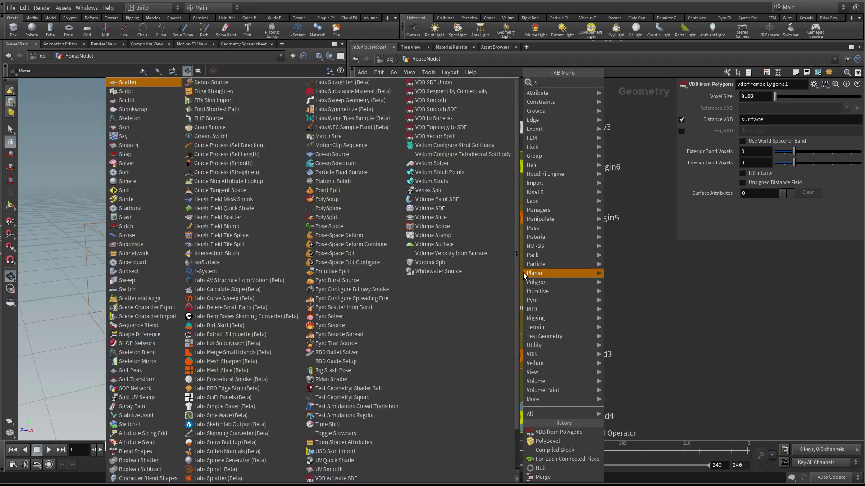
{"action": "type", "text": "ub"}
{"action": "left_click", "coordinate": [630, 82]}
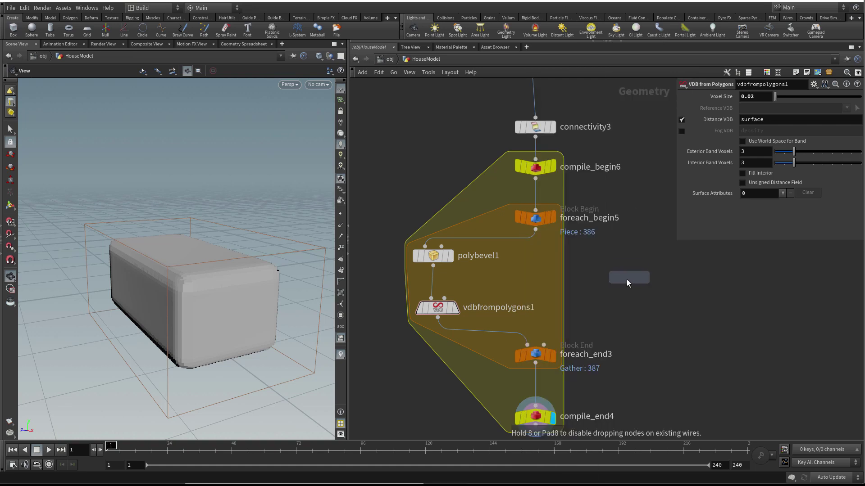
{"action": "left_click", "coordinate": [626, 279]}
{"action": "left_click_drag", "start_coordinate": [535, 230], "coordinate": [615, 270]}
{"action": "left_click", "coordinate": [640, 280]}
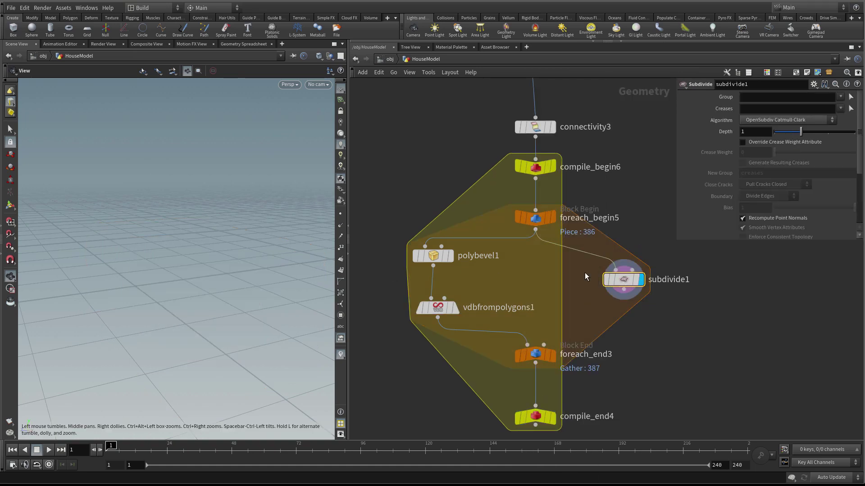
{"action": "left_click_drag", "start_coordinate": [627, 294], "coordinate": [544, 345]}
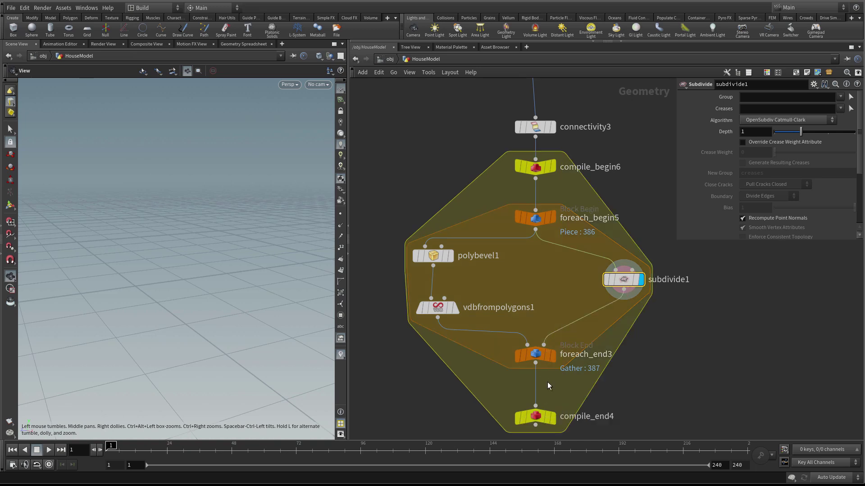
Step: Display compile_end4 and disconnect vdbfrompolygons1 from foreach_end3
{"action": "left_click", "coordinate": [552, 417]}
{"action": "left_click", "coordinate": [534, 417]}
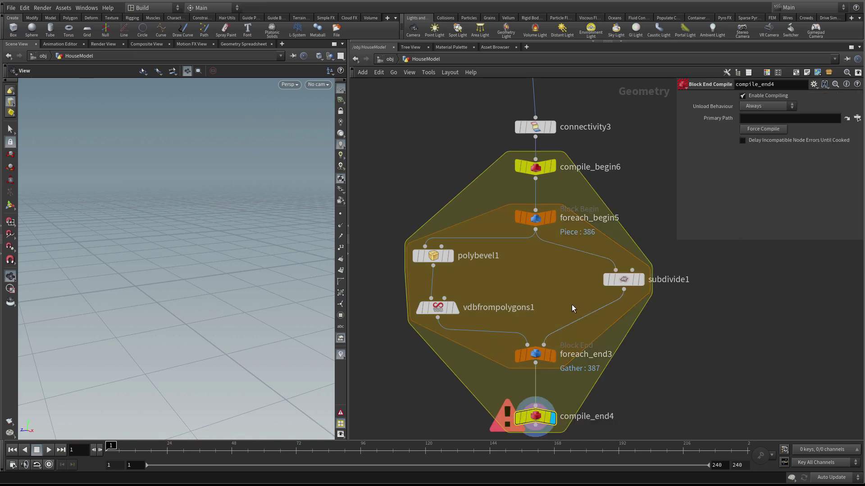
{"action": "left_click", "coordinate": [588, 316]}
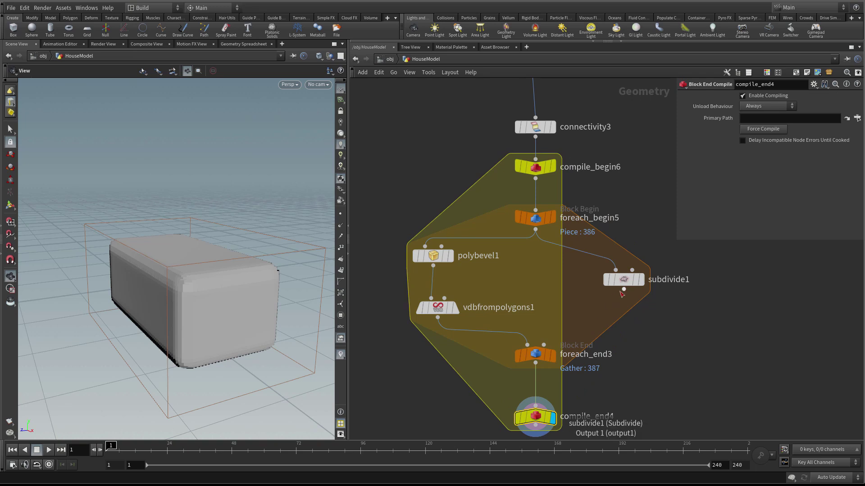
{"action": "left_click", "coordinate": [522, 335]}
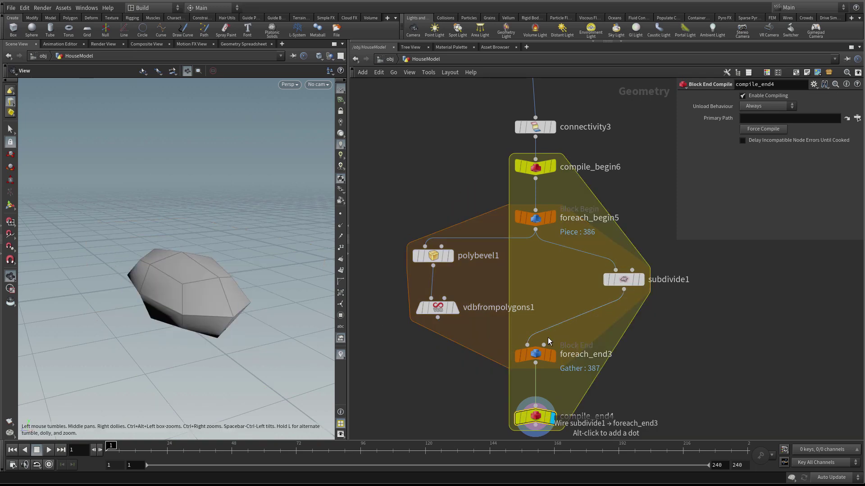
Step: Set subdivide1's subdivision Depth to 4
{"action": "left_click", "coordinate": [622, 280]}
{"action": "left_click_drag", "start_coordinate": [799, 130], "coordinate": [854, 135]}
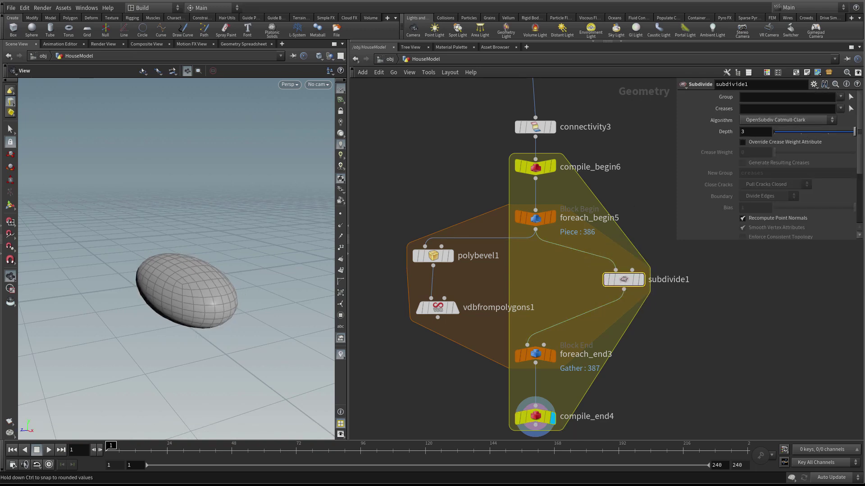
{"action": "double_click", "coordinate": [743, 131]}
{"action": "key", "text": "Return"}
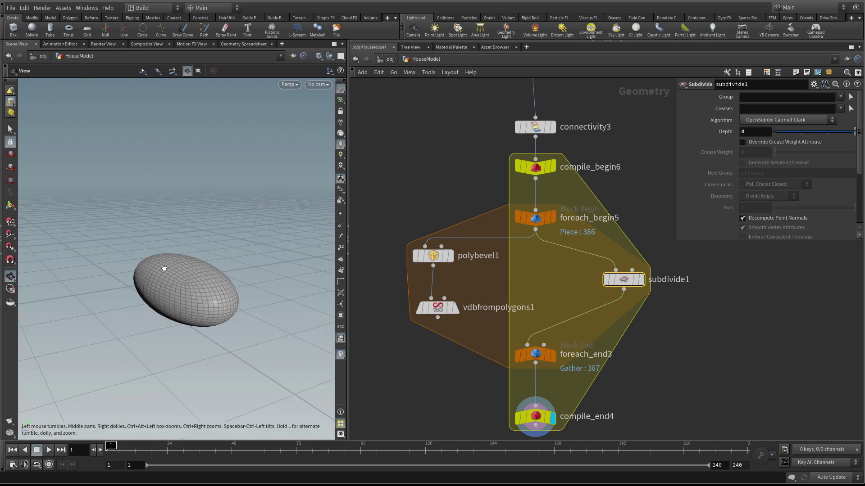
{"action": "left_click_drag", "start_coordinate": [164, 269], "coordinate": [184, 264]}
Step: Enable Override Crease Weight Attribute with Crease Weight 3, then move subdivide1 higher in the loop
{"action": "left_click", "coordinate": [753, 142]}
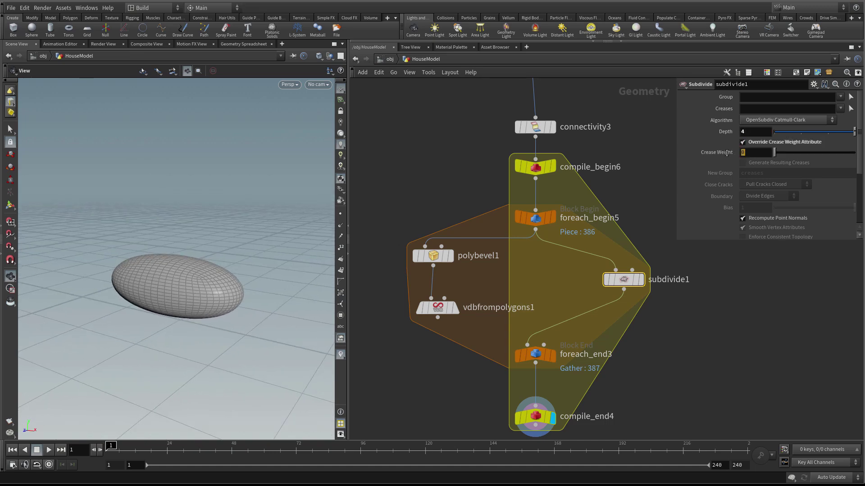
{"action": "type", "text": "4"}
{"action": "key", "text": "Return"}
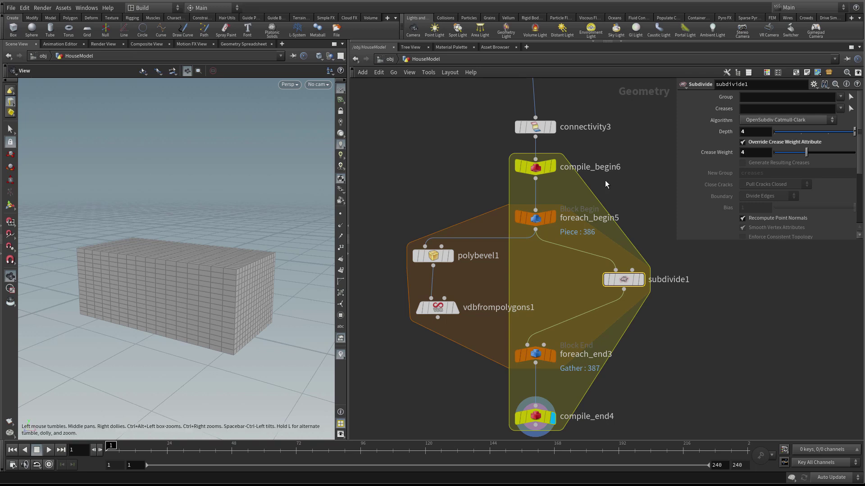
{"action": "left_click_drag", "start_coordinate": [753, 154], "coordinate": [729, 155]}
{"action": "type", "text": "2."}
{"action": "key", "text": "Return"}
{"action": "middle_click_drag", "start_coordinate": [729, 155], "coordinate": [742, 154]}
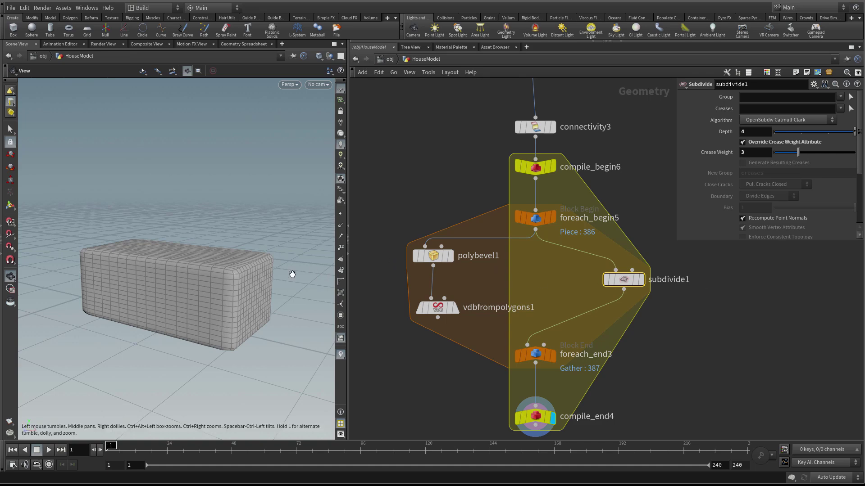
{"action": "left_click_drag", "start_coordinate": [193, 269], "coordinate": [251, 233]}
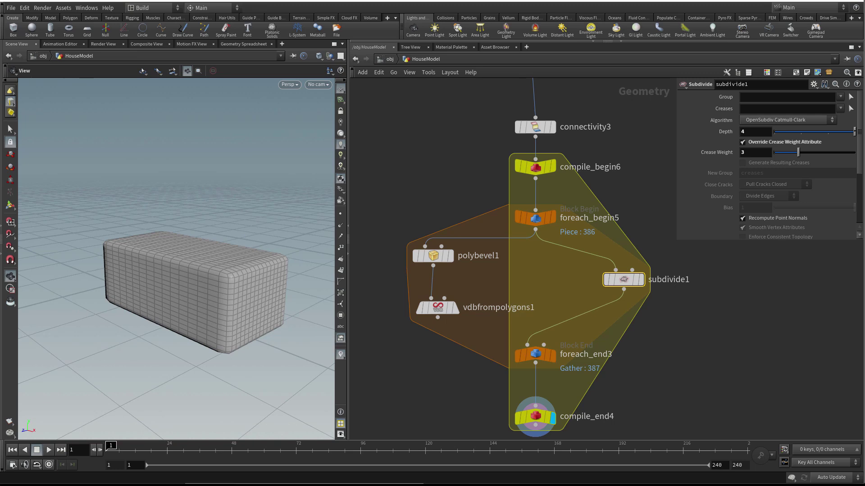
{"action": "left_click_drag", "start_coordinate": [623, 279], "coordinate": [621, 255]}
Step: Insert normal1 below subdivide1 with Add Normals to set to Points
{"action": "scroll", "coordinate": [641, 293], "scroll_direction": "up", "scroll_amount": 3}
{"action": "key", "text": "Tab"}
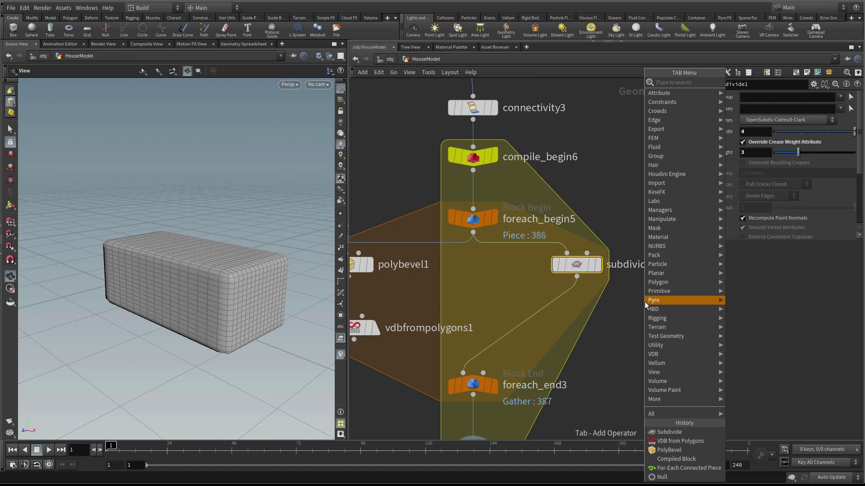
{"action": "type", "text": "no"}
{"action": "left_click", "coordinate": [749, 85]}
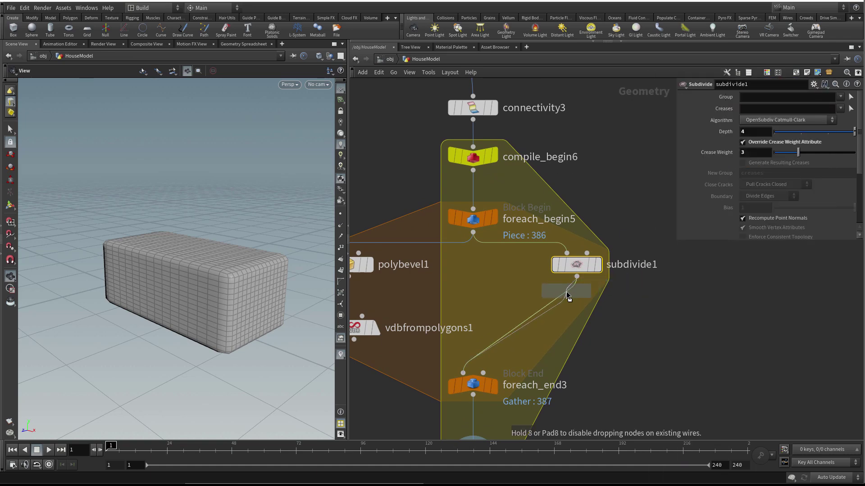
{"action": "left_click", "coordinate": [567, 306]}
{"action": "left_click_drag", "start_coordinate": [569, 306], "coordinate": [579, 303]}
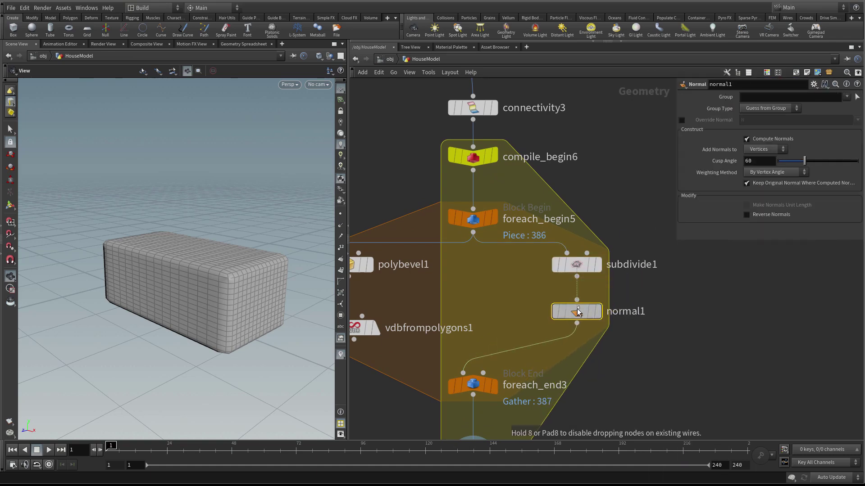
{"action": "left_click", "coordinate": [763, 152]}
{"action": "left_click", "coordinate": [763, 152]}
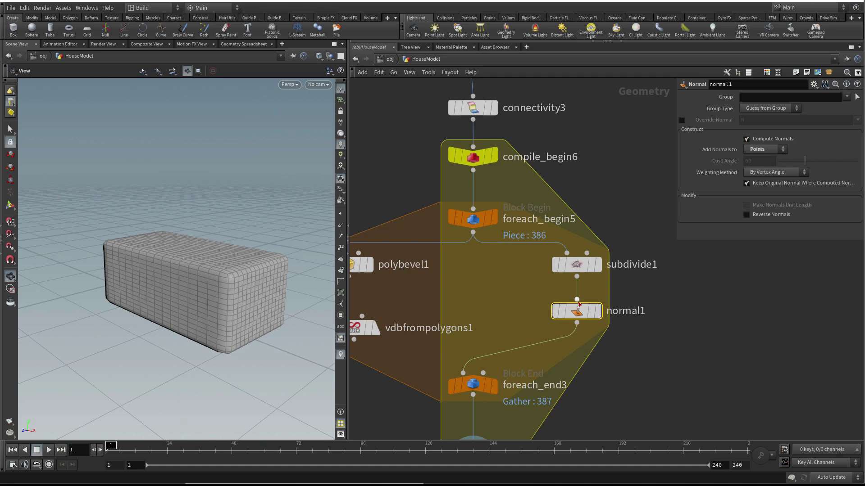
Step: Toggle the normals display on to check the box's point normals, then off
{"action": "mouse_move", "coordinate": [581, 315]}
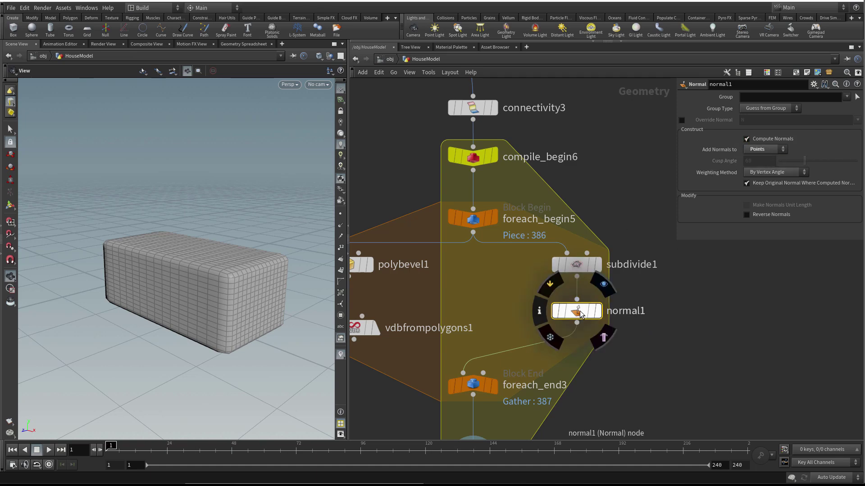
{"action": "left_click", "coordinate": [341, 225]}
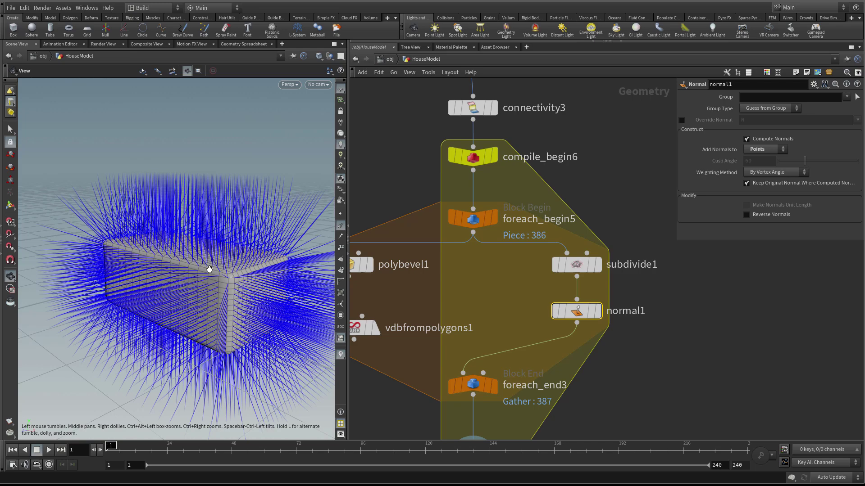
{"action": "left_click_drag", "start_coordinate": [210, 269], "coordinate": [149, 266]}
{"action": "left_click", "coordinate": [340, 225]}
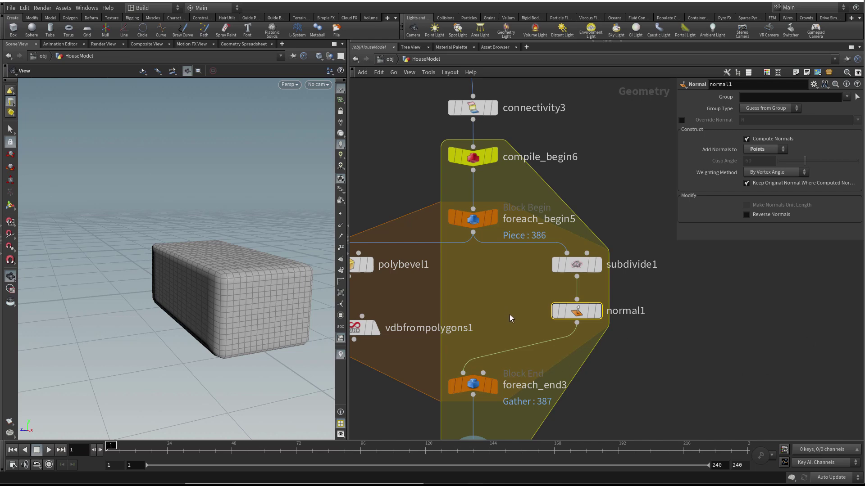
Step: Add a Point VOP node, pointvop1, on the wire after normal1
{"action": "middle_click_drag", "start_coordinate": [534, 335], "coordinate": [520, 304]}
{"action": "key", "text": "Tab"}
{"action": "type", "text": "poin"}
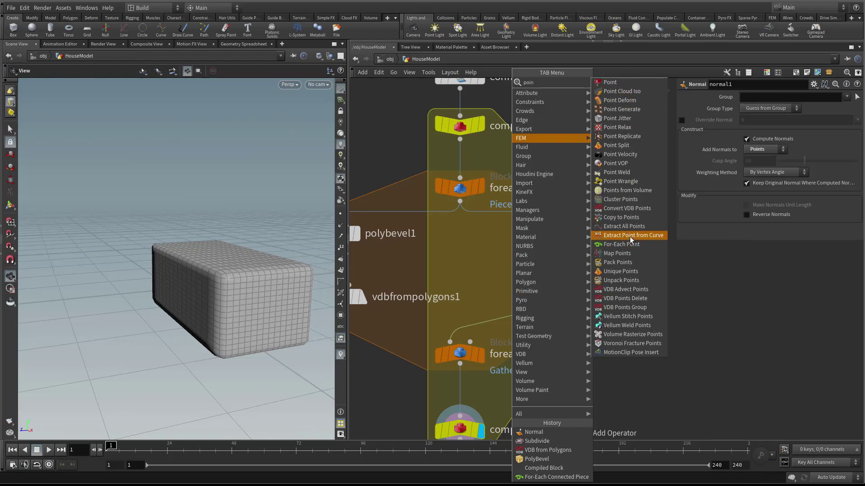
{"action": "type", "text": "t v"}
{"action": "left_click", "coordinate": [626, 92]}
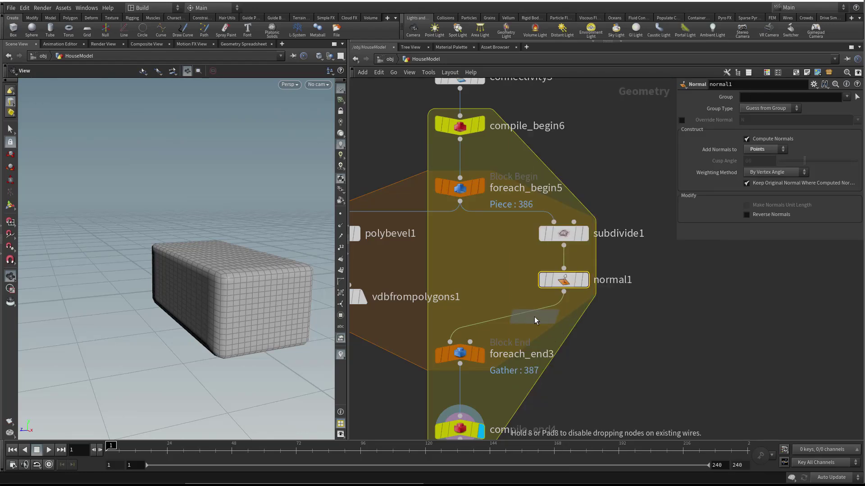
{"action": "left_click", "coordinate": [536, 320]}
{"action": "left_click", "coordinate": [535, 331]}
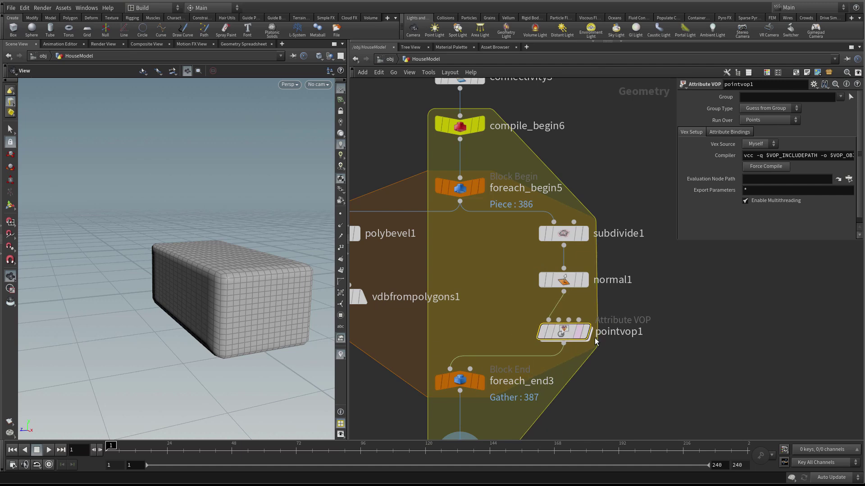
{"action": "left_click_drag", "start_coordinate": [205, 278], "coordinate": [218, 260]}
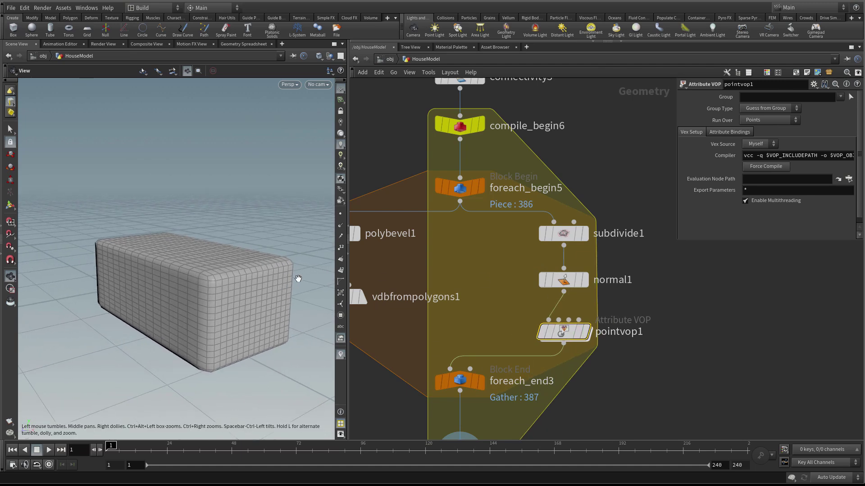
Step: Inside pointvop1, add a Displace Along Normal node between the globals and output nodes
{"action": "double_click", "coordinate": [566, 334]}
{"action": "left_click_drag", "start_coordinate": [611, 215], "coordinate": [665, 294]}
{"action": "middle_click_drag", "start_coordinate": [545, 281], "coordinate": [544, 271]}
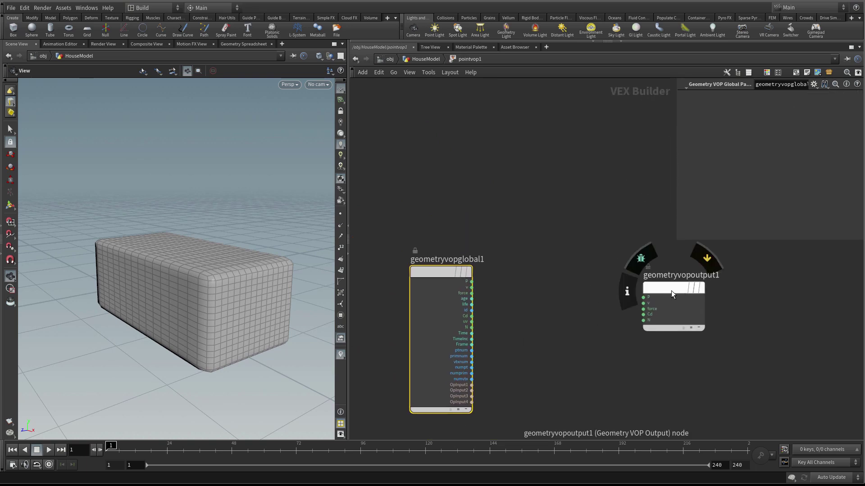
{"action": "left_click_drag", "start_coordinate": [671, 291], "coordinate": [711, 298]}
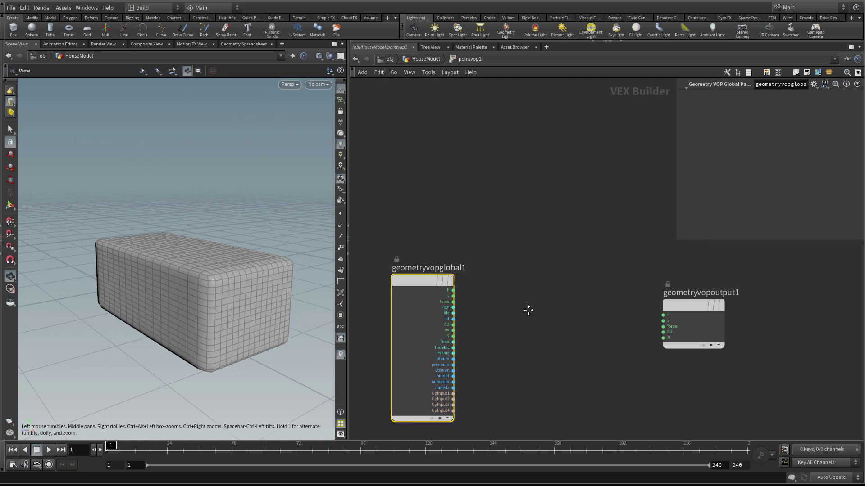
{"action": "key", "text": "Tab"}
{"action": "type", "text": "displ"}
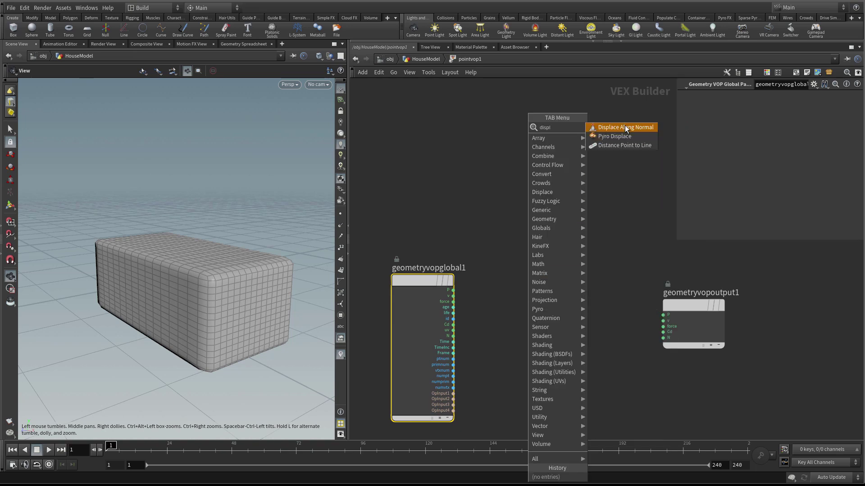
{"action": "left_click", "coordinate": [625, 128]}
{"action": "left_click", "coordinate": [594, 290]}
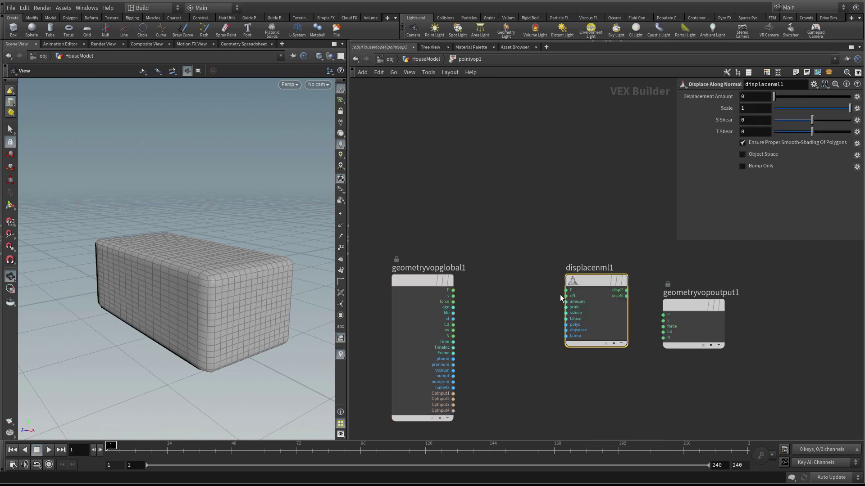
{"action": "scroll", "coordinate": [572, 299], "scroll_direction": "up", "scroll_amount": 2}
{"action": "left_click_drag", "start_coordinate": [758, 332], "coordinate": [763, 304]}
{"action": "middle_click_drag", "start_coordinate": [501, 292], "coordinate": [525, 280]}
{"action": "scroll", "coordinate": [536, 275], "scroll_direction": "down", "scroll_amount": 2}
Step: Wire global P and N into displacenml1 and its dispP into the output P
{"action": "left_click", "coordinate": [441, 275]}
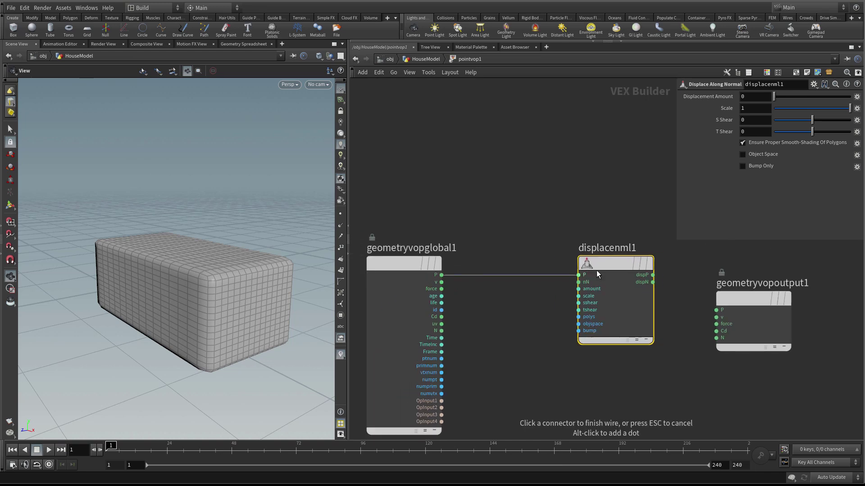
{"action": "left_click", "coordinate": [597, 270]}
{"action": "left_click", "coordinate": [441, 330]}
{"action": "left_click", "coordinate": [578, 282]}
{"action": "left_click", "coordinate": [653, 275]}
{"action": "left_click", "coordinate": [716, 310]}
{"action": "left_click_drag", "start_coordinate": [731, 304], "coordinate": [772, 268]}
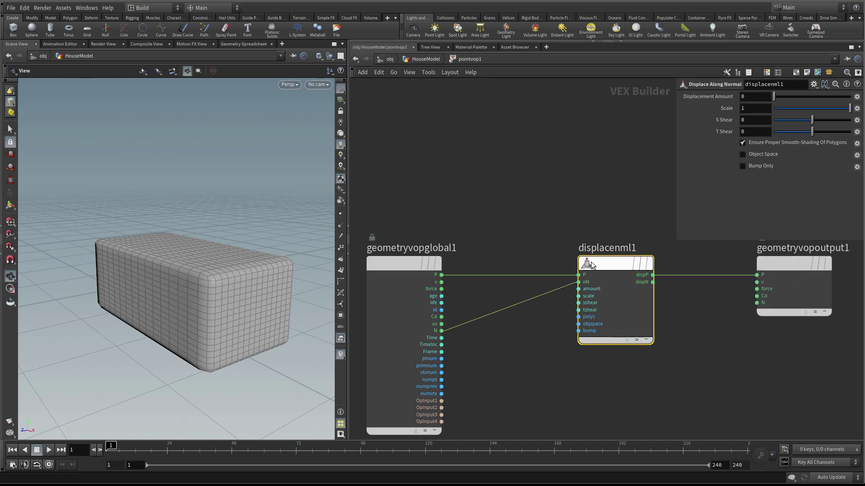
{"action": "left_click_drag", "start_coordinate": [608, 264], "coordinate": [651, 262]}
{"action": "scroll", "coordinate": [504, 378], "scroll_direction": "down", "scroll_amount": 2}
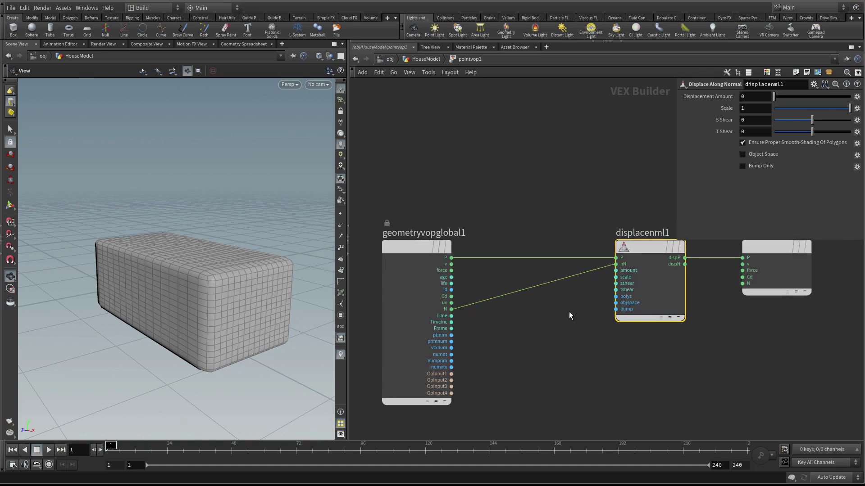
Step: Add an Anti-Aliased Noise fed by global P and wire its noise into displacenml1's amount
{"action": "key", "text": "Tab"}
{"action": "type", "text": "an"}
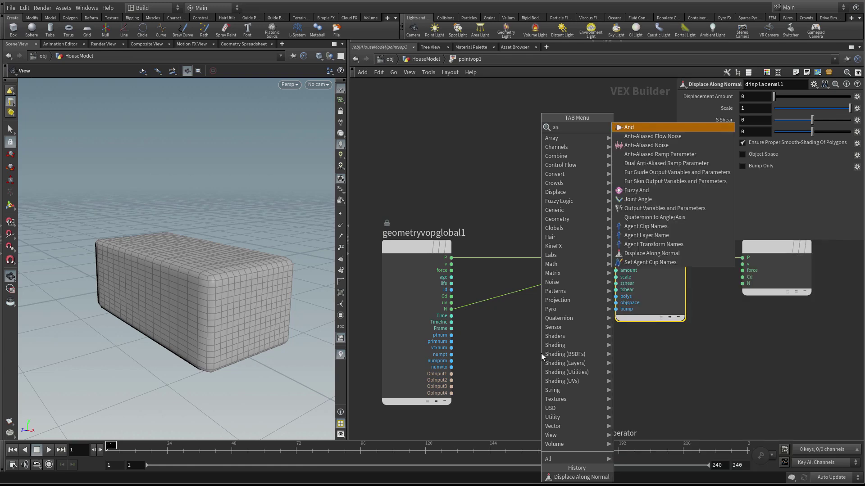
{"action": "type", "text": "ti"}
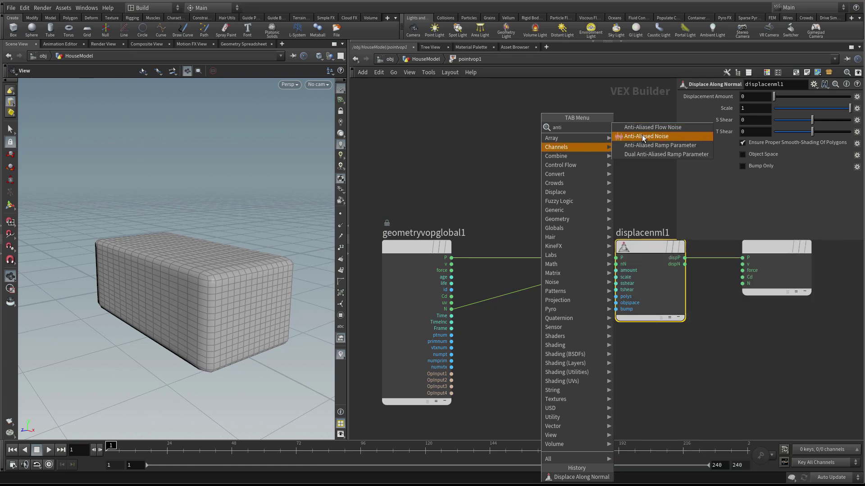
{"action": "left_click", "coordinate": [652, 136]}
{"action": "left_click", "coordinate": [537, 350]}
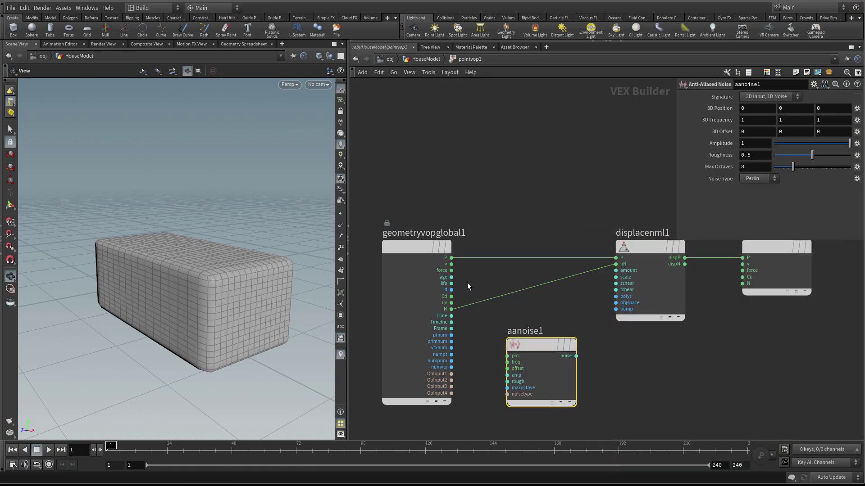
{"action": "left_click", "coordinate": [451, 258]}
{"action": "left_click", "coordinate": [507, 356]}
{"action": "mouse_move", "coordinate": [528, 345]}
{"action": "left_mouse_down"}
{"action": "mouse_move", "coordinate": [545, 339]}
{"action": "mouse_move", "coordinate": [526, 346]}
{"action": "left_mouse_up"}
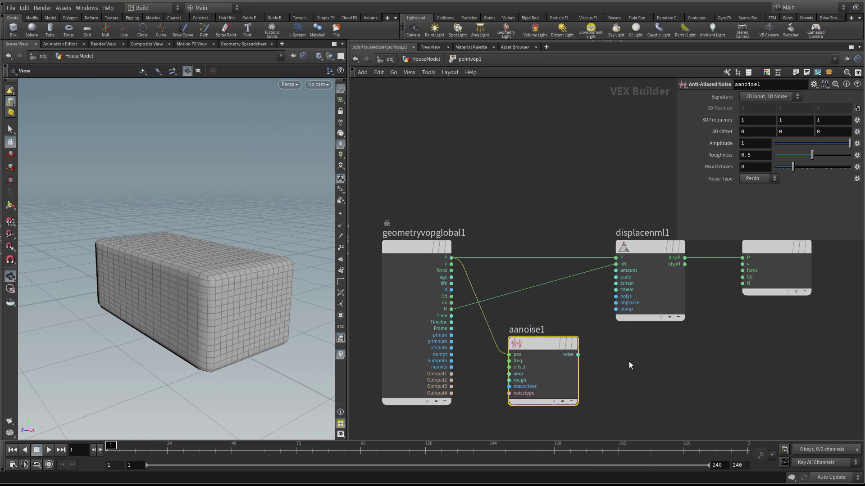
{"action": "left_click", "coordinate": [578, 355]}
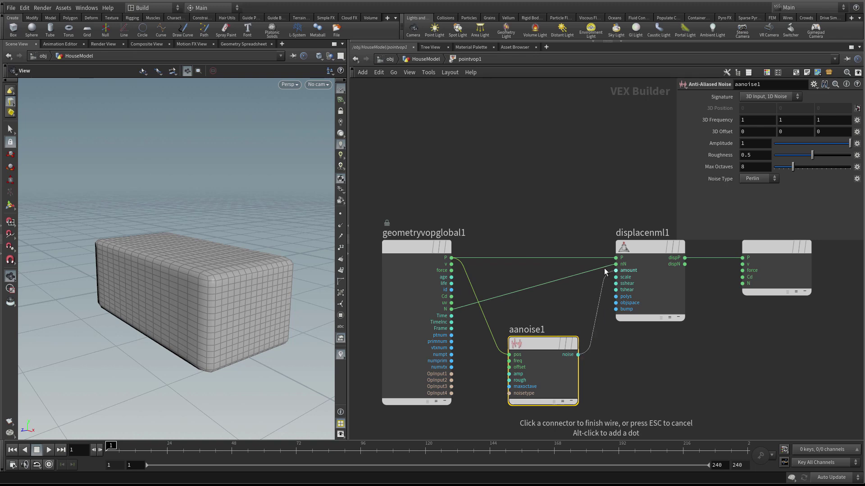
{"action": "left_click", "coordinate": [615, 271]}
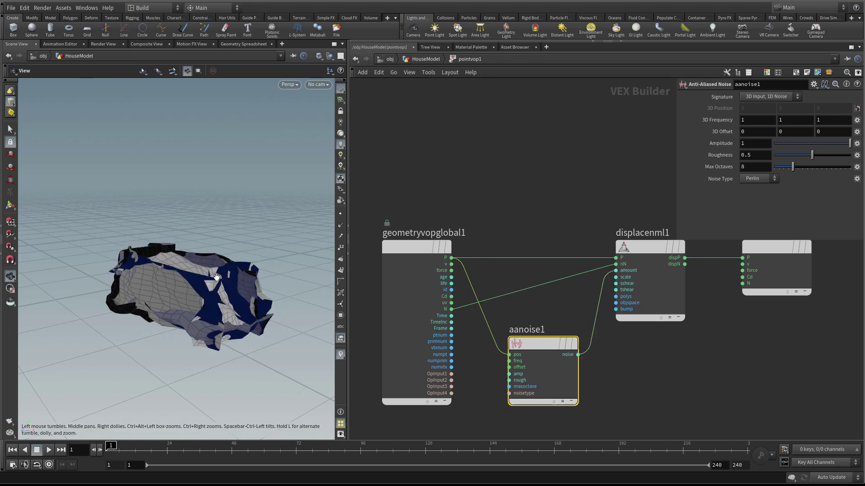
{"action": "mouse_move", "coordinate": [575, 346]}
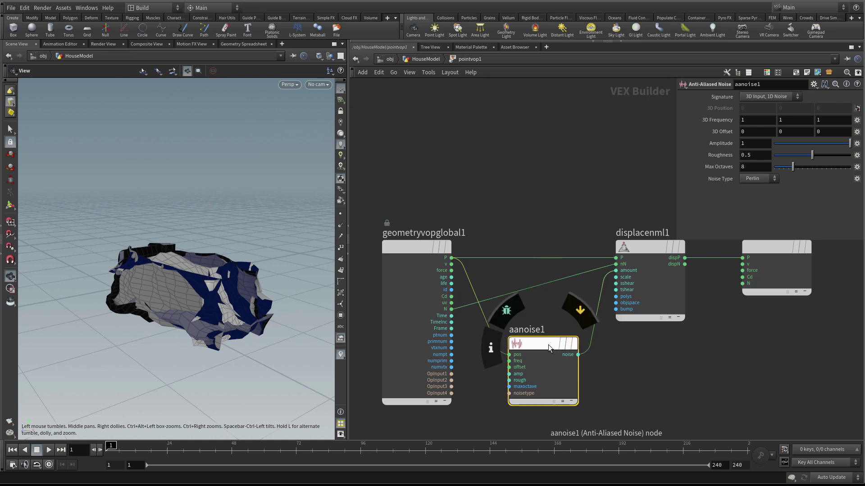
{"action": "left_click_drag", "start_coordinate": [544, 343], "coordinate": [537, 339]}
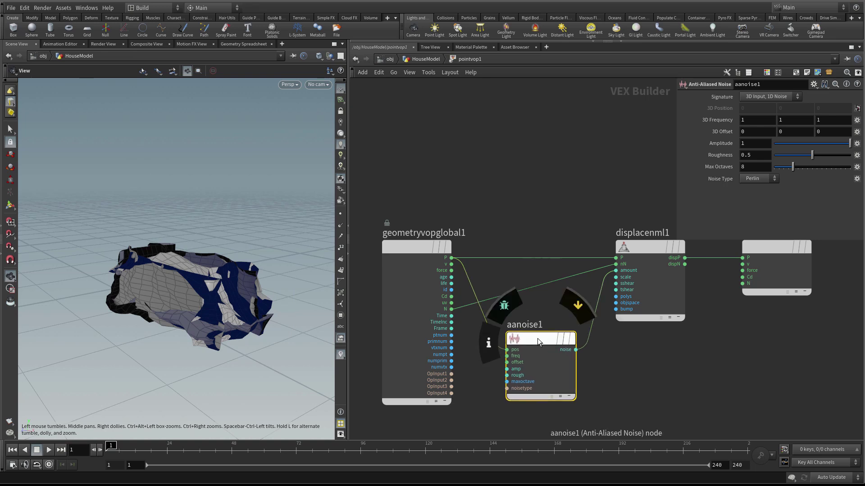
Step: Promote aanoise1's inputs to parameters with Create Input Parameters
{"action": "right_click", "coordinate": [537, 339]}
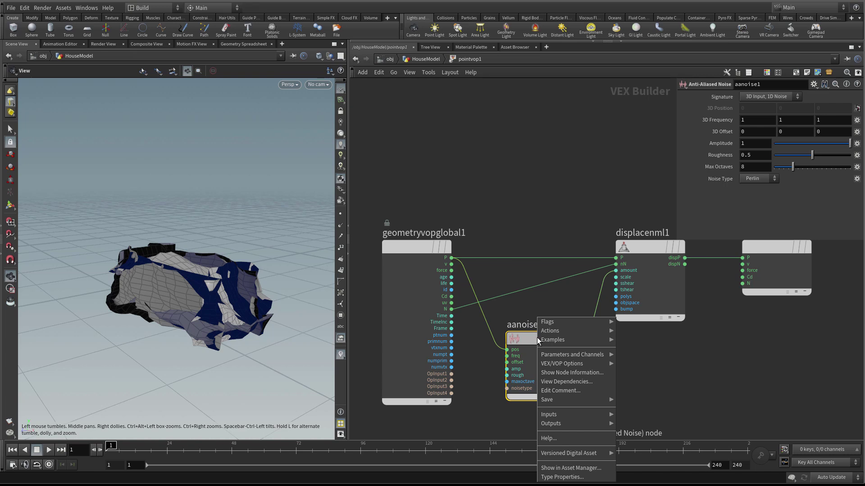
{"action": "mouse_move", "coordinate": [557, 367]}
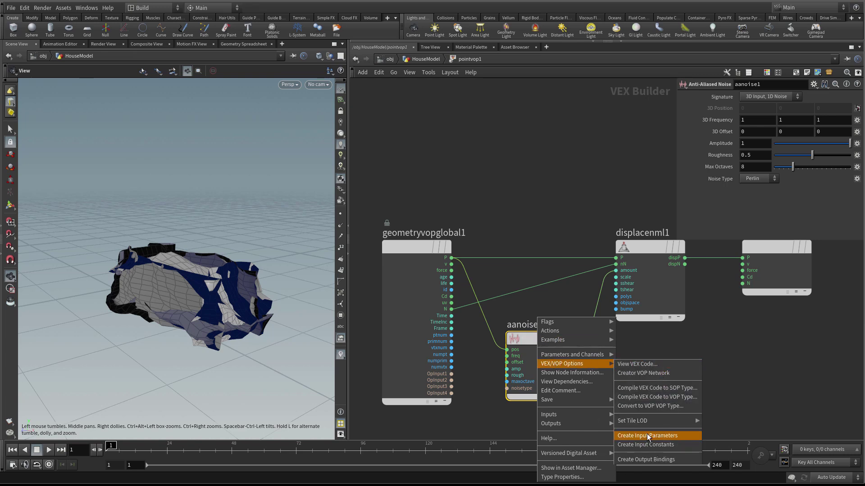
{"action": "left_click", "coordinate": [660, 436]}
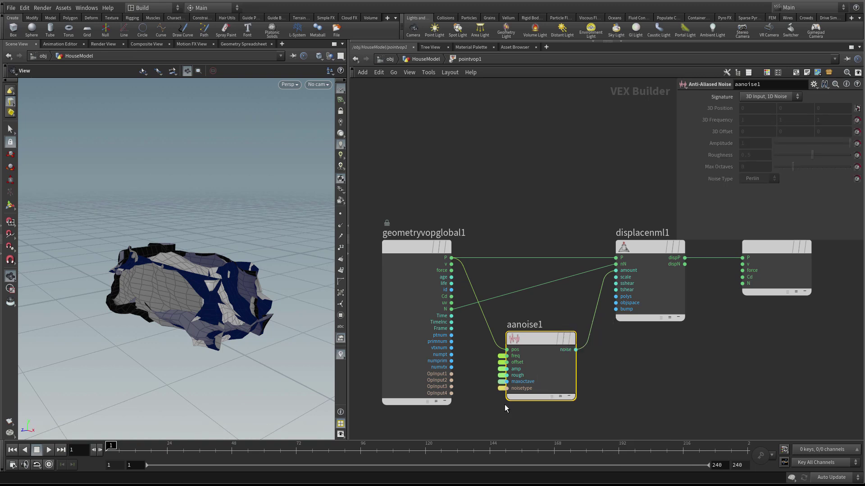
{"action": "left_click", "coordinate": [501, 356]}
{"action": "left_click", "coordinate": [500, 362]}
{"action": "left_click", "coordinate": [500, 369]}
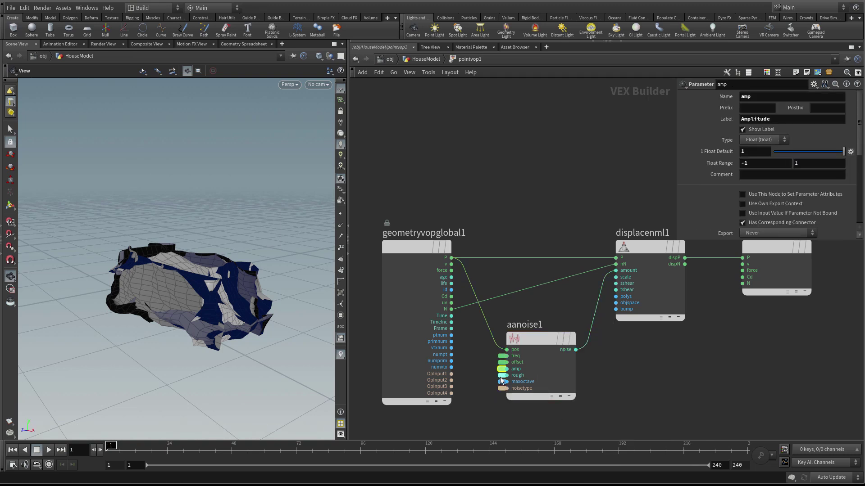
{"action": "left_click", "coordinate": [500, 375]}
{"action": "left_click", "coordinate": [501, 388]}
{"action": "left_click", "coordinate": [529, 350]}
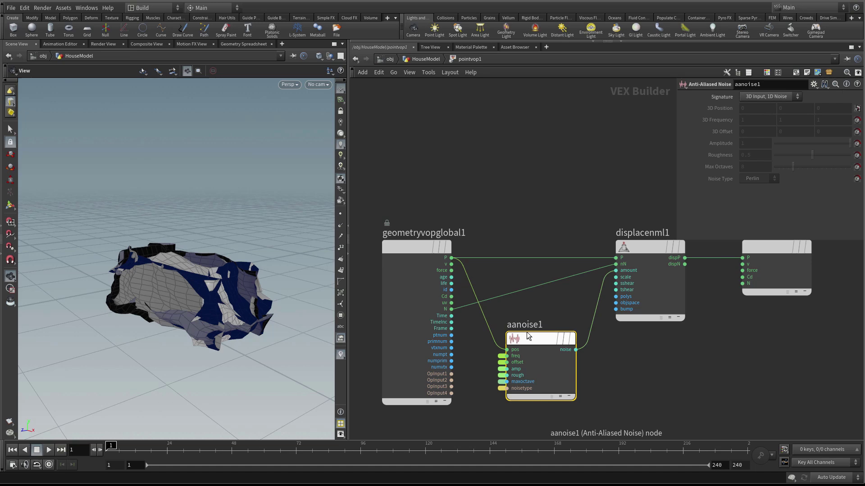
{"action": "scroll", "coordinate": [499, 189], "scroll_direction": "up", "scroll_amount": 1}
{"action": "scroll", "coordinate": [500, 190], "scroll_direction": "down", "scroll_amount": 3}
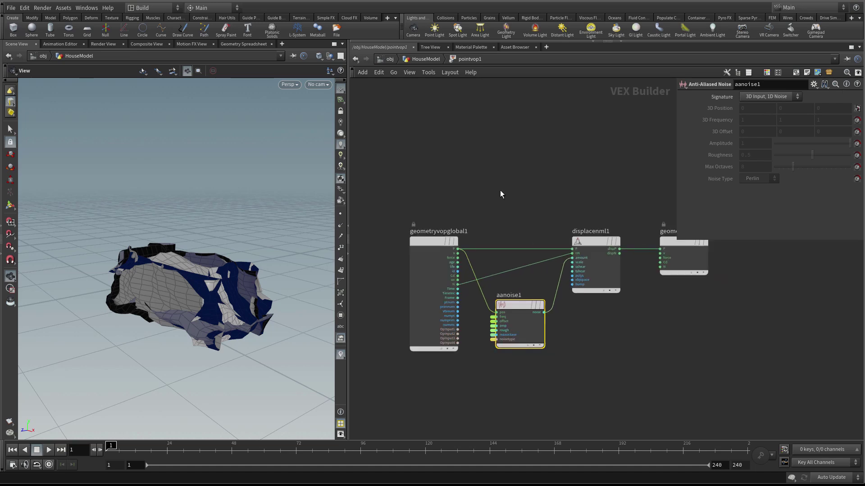
Step: Return to HouseModel and enlarge the parameter pane to show pointvop1's noise controls
{"action": "key", "text": "u"}
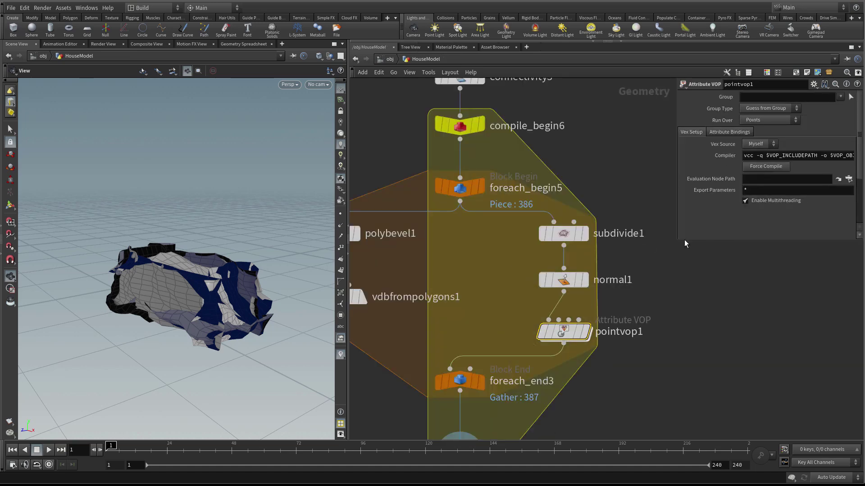
{"action": "left_click_drag", "start_coordinate": [681, 255], "coordinate": [680, 358]}
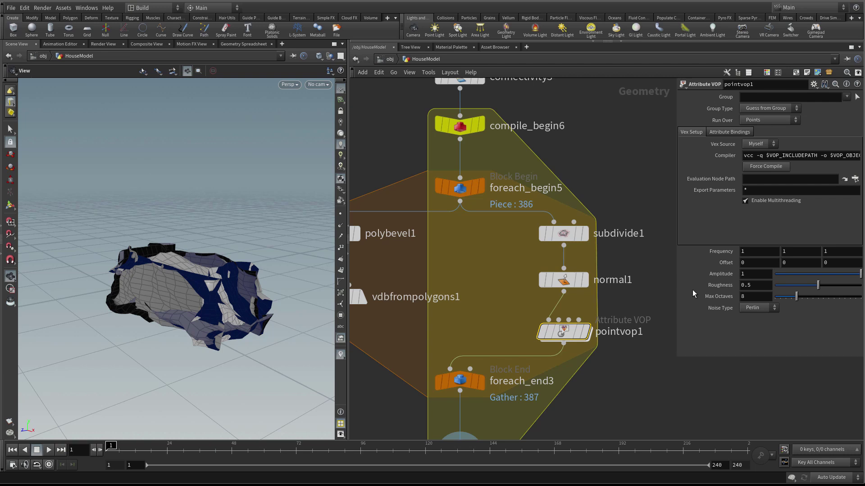
{"action": "left_click_drag", "start_coordinate": [675, 262], "coordinate": [641, 261]}
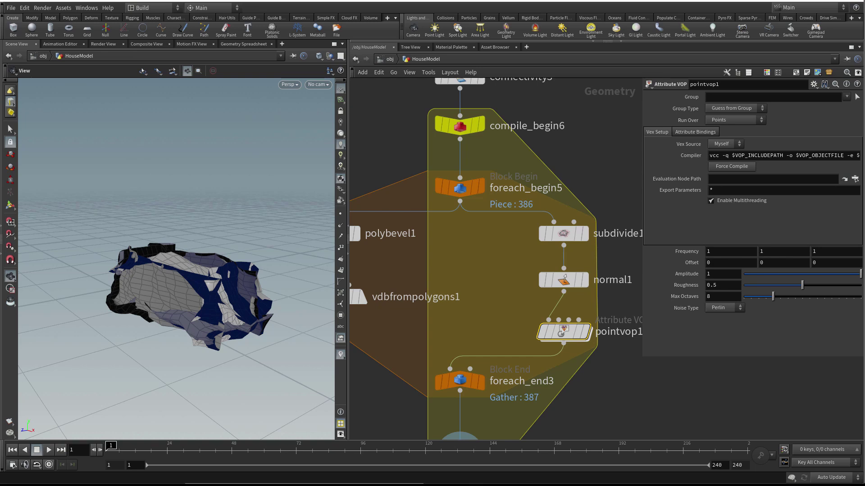
Step: Give pointvop1's noise an Amplitude of 0.04 and a Frequency of 8
{"action": "left_click", "coordinate": [706, 272]}
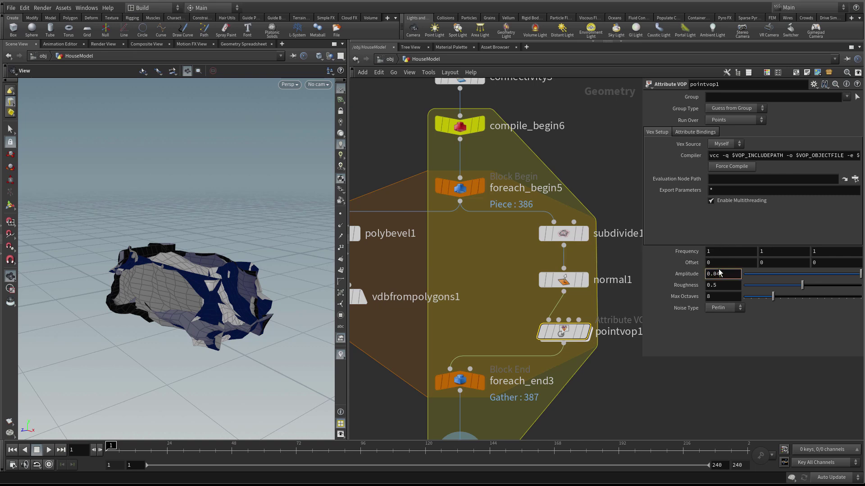
{"action": "key", "text": "Return"}
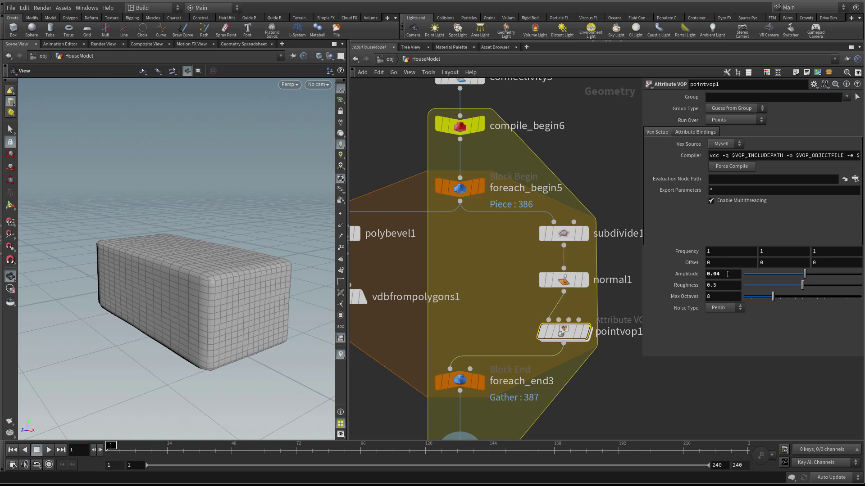
{"action": "middle_click_drag", "start_coordinate": [674, 252], "coordinate": [848, 251]}
{"action": "mouse_move", "coordinate": [179, 277]}
{"action": "left_mouse_down"}
{"action": "mouse_move", "coordinate": [189, 255]}
{"action": "mouse_move", "coordinate": [193, 275]}
{"action": "mouse_move", "coordinate": [180, 293]}
{"action": "mouse_move", "coordinate": [177, 275]}
{"action": "mouse_move", "coordinate": [199, 272]}
{"action": "mouse_move", "coordinate": [185, 280]}
{"action": "left_mouse_up"}
{"action": "middle_click_drag", "start_coordinate": [434, 328], "coordinate": [482, 337]}
{"action": "left_click_drag", "start_coordinate": [221, 277], "coordinate": [201, 284]}
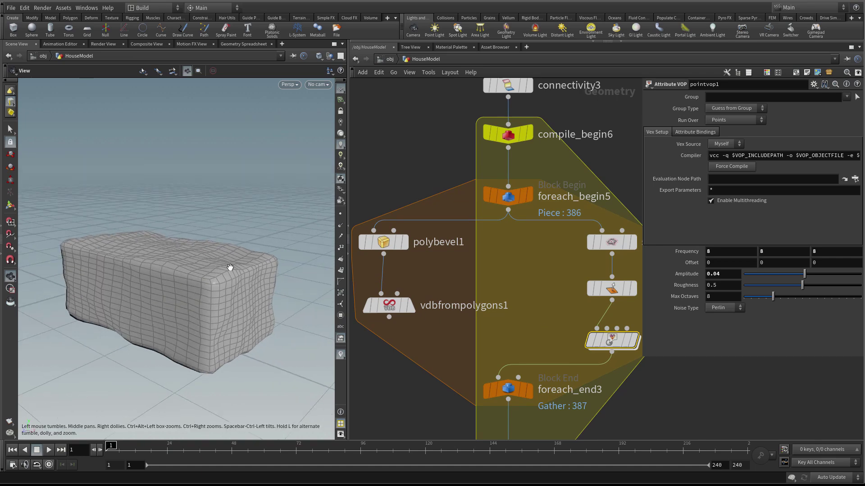
Step: Move foreach_end3 and compile_end4 lower and reposition vdbfrompolygons1 to make room
{"action": "middle_click_drag", "start_coordinate": [477, 287], "coordinate": [431, 258]}
{"action": "scroll", "coordinate": [431, 258], "scroll_direction": "down", "scroll_amount": 1}
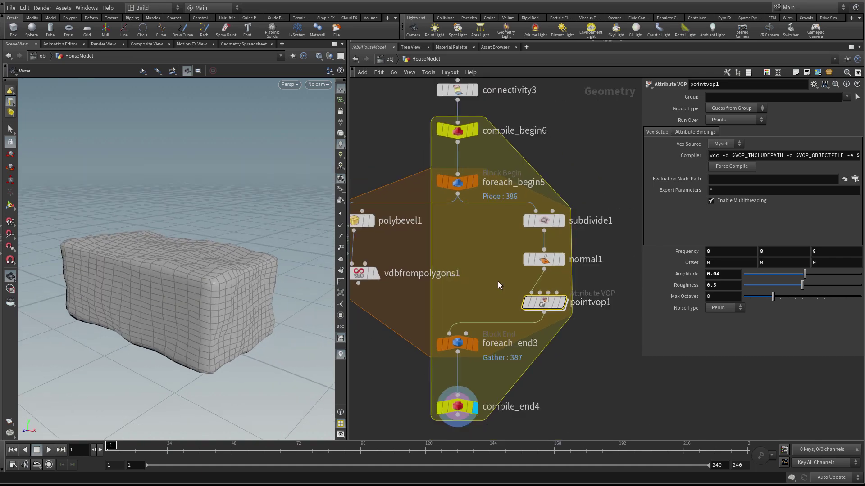
{"action": "middle_click_drag", "start_coordinate": [489, 299], "coordinate": [514, 250]}
{"action": "mouse_move", "coordinate": [485, 298]}
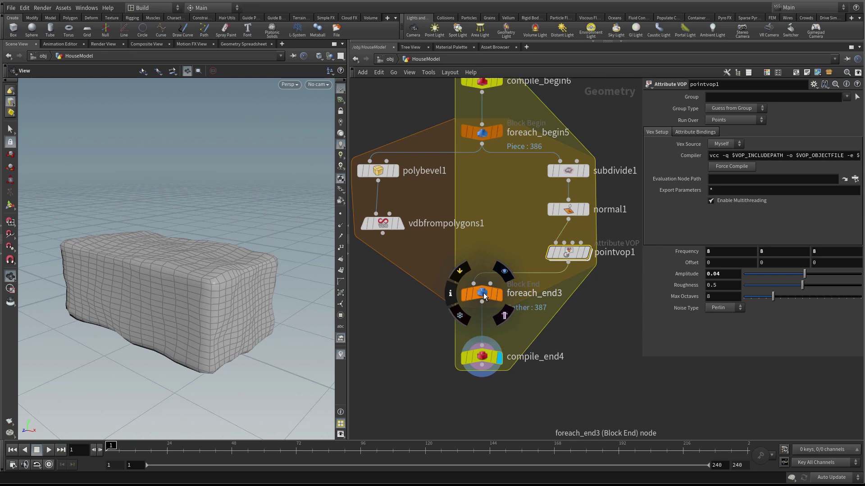
{"action": "left_click_drag", "start_coordinate": [484, 294], "coordinate": [485, 356]}
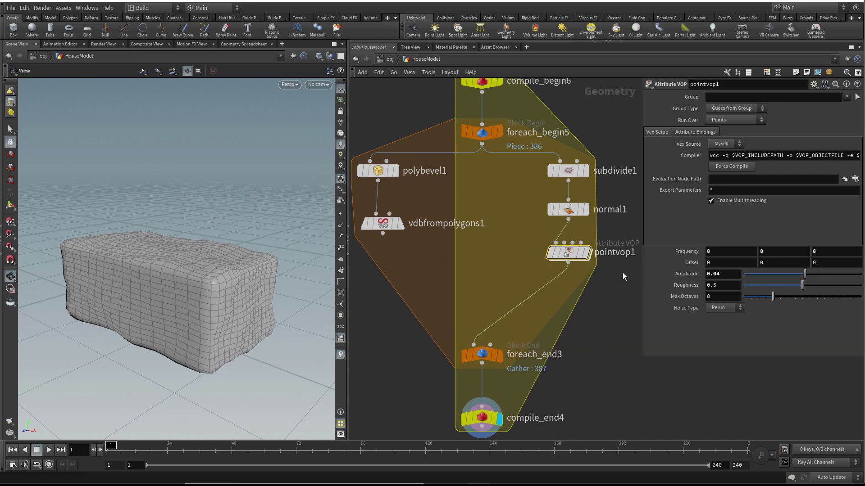
{"action": "left_click", "coordinate": [382, 229]}
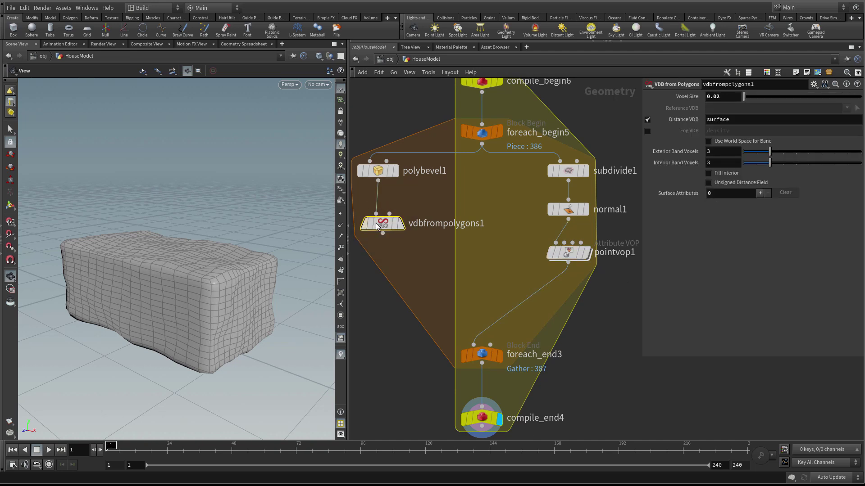
{"action": "left_click_drag", "start_coordinate": [381, 229], "coordinate": [382, 244]}
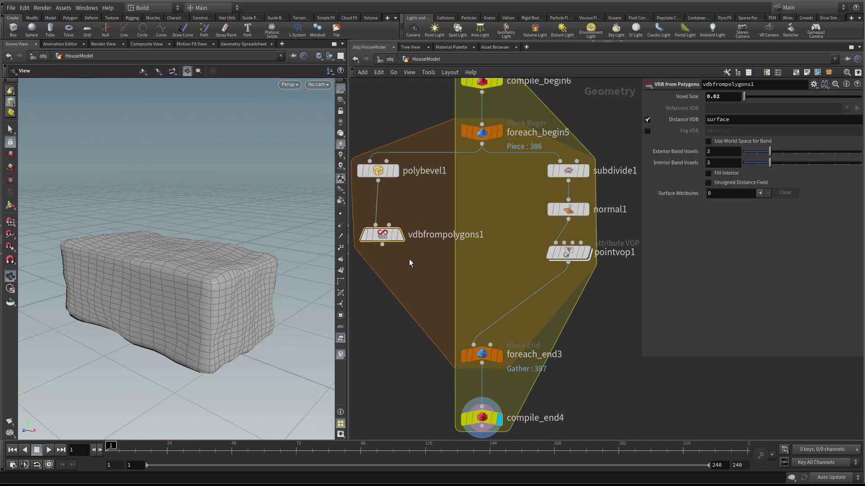
{"action": "middle_click_drag", "start_coordinate": [409, 258], "coordinate": [410, 271]}
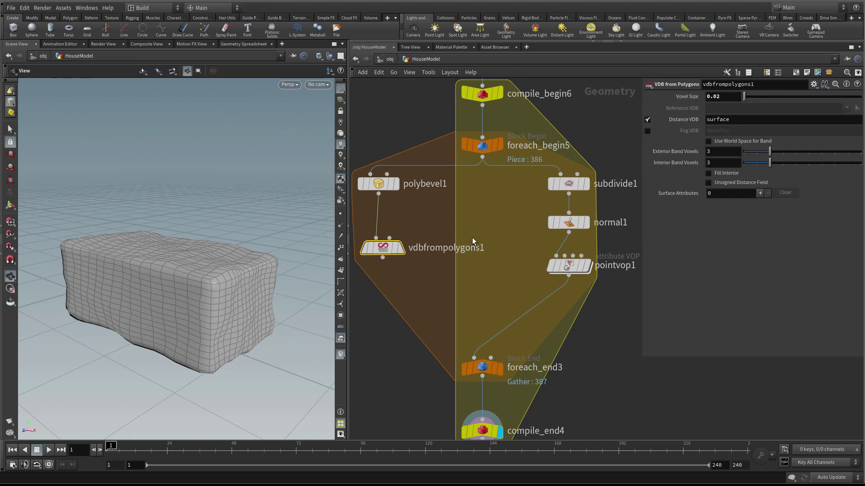
Step: Create vdbfrompolygons2 as a reference copy of vdbfrompolygons1 and move it into the loop
{"action": "right_click", "coordinate": [379, 249]}
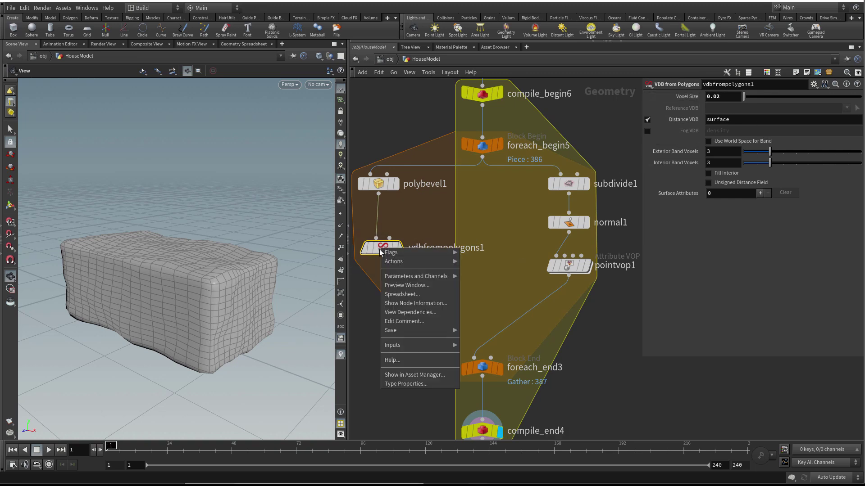
{"action": "right_click", "coordinate": [377, 251]}
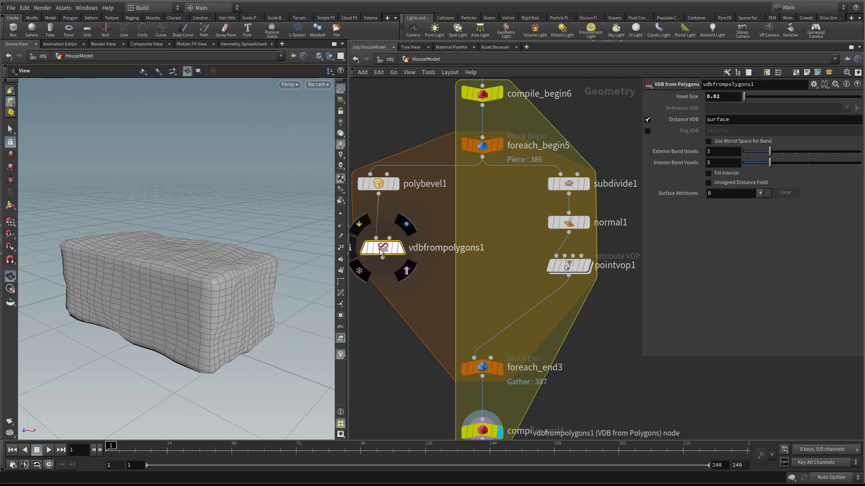
{"action": "right_click", "coordinate": [379, 249]}
{"action": "left_click", "coordinate": [390, 267]}
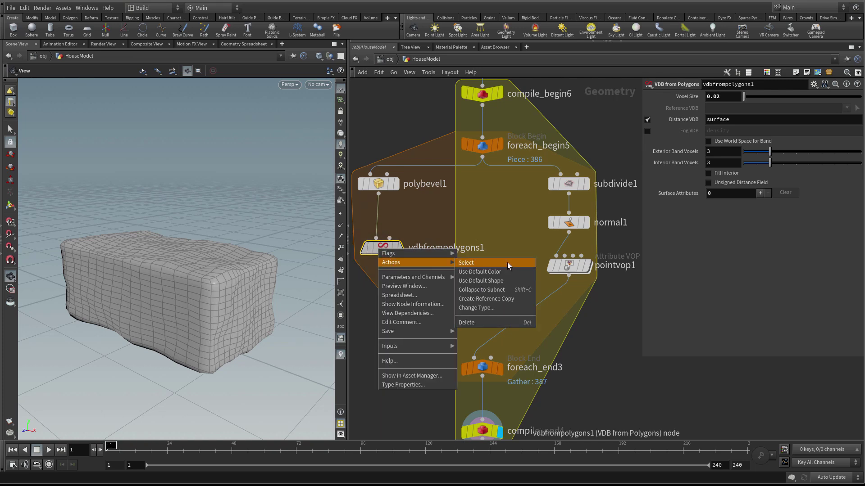
{"action": "left_click", "coordinate": [494, 300]}
{"action": "left_click", "coordinate": [469, 292]}
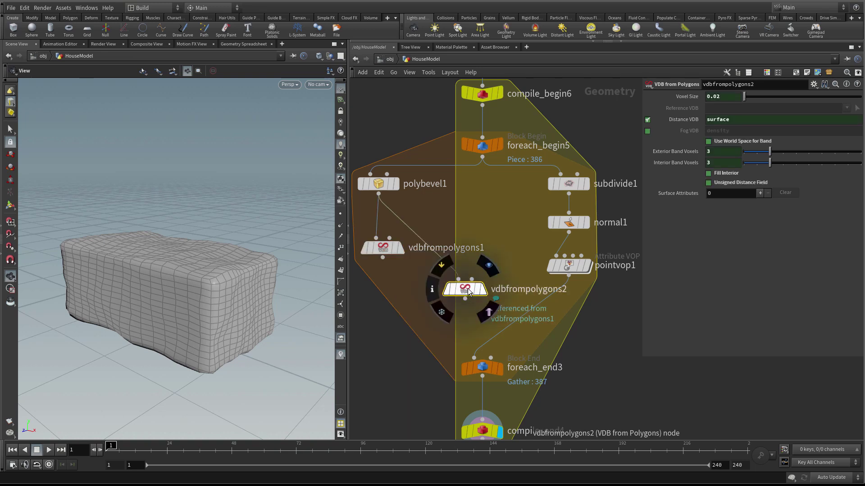
{"action": "left_click_drag", "start_coordinate": [468, 292], "coordinate": [484, 285]}
Step: Link Voxel Size, VDB name and band voxels to the original, then insert it after pointvop1
{"action": "left_click", "coordinate": [680, 96]}
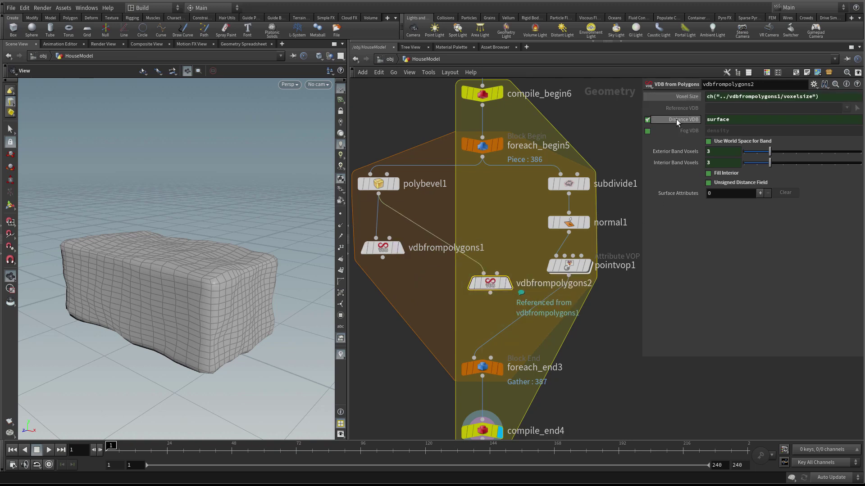
{"action": "left_click", "coordinate": [677, 118]}
{"action": "left_click", "coordinate": [675, 152]}
{"action": "left_click", "coordinate": [673, 163]}
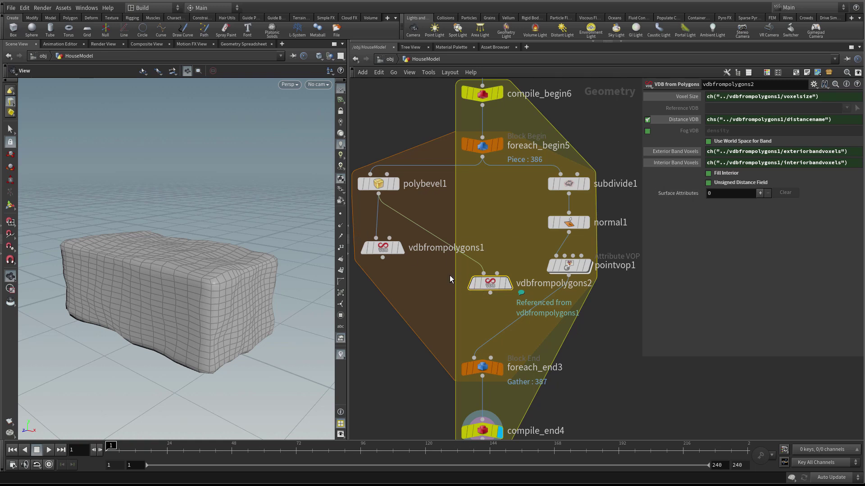
{"action": "left_click_drag", "start_coordinate": [487, 283], "coordinate": [564, 311]}
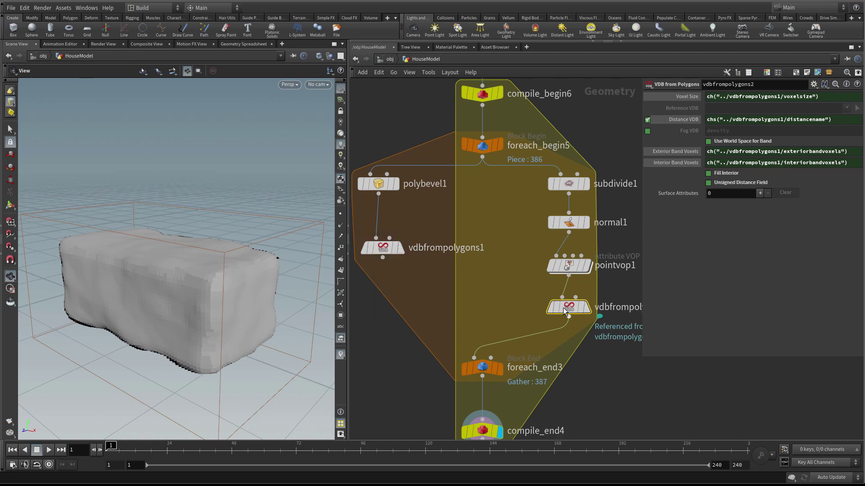
Step: Compare both VDB nodes by feeding each into foreach_end3, then move the end nodes lower
{"action": "left_click", "coordinate": [383, 248]}
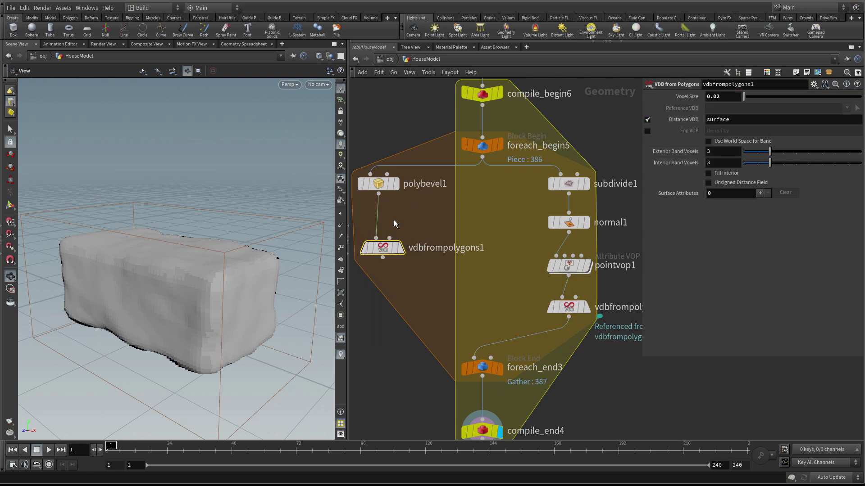
{"action": "left_click", "coordinate": [568, 307]}
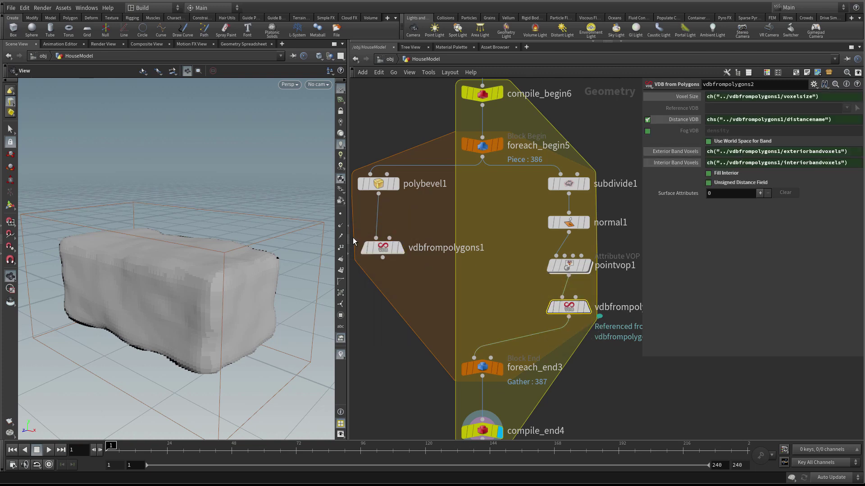
{"action": "left_click", "coordinate": [517, 296]}
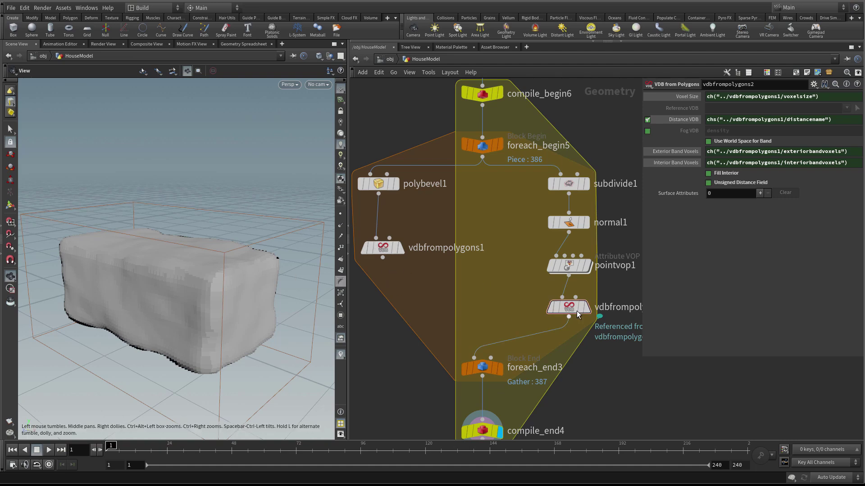
{"action": "left_click", "coordinate": [382, 257]}
{"action": "left_click", "coordinate": [464, 359]}
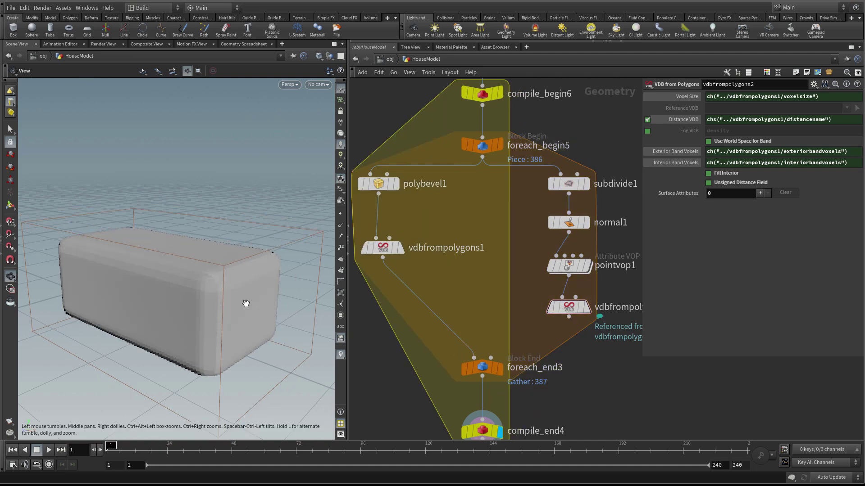
{"action": "left_click_drag", "start_coordinate": [248, 303], "coordinate": [222, 253]}
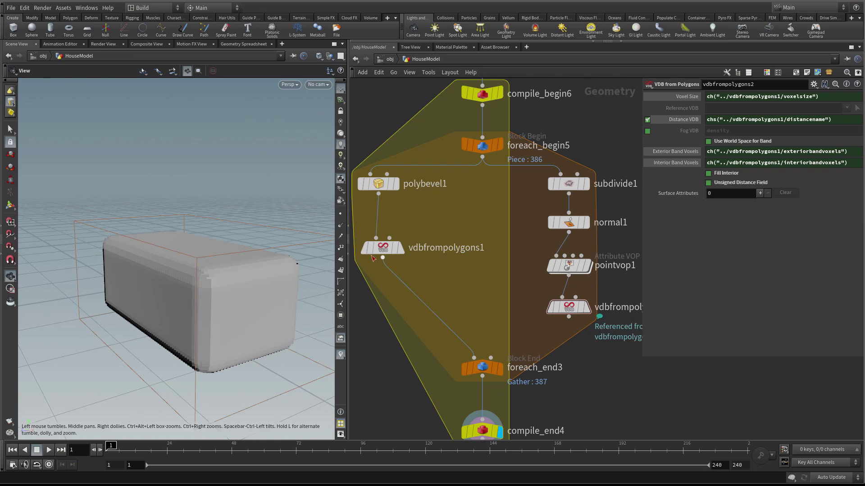
{"action": "left_click", "coordinate": [568, 317]}
{"action": "left_click", "coordinate": [473, 359]}
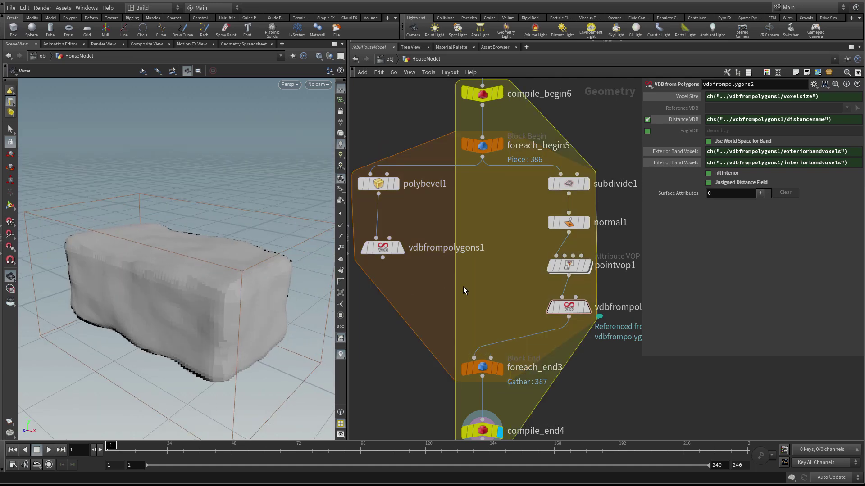
{"action": "middle_click_drag", "start_coordinate": [524, 328], "coordinate": [523, 291]}
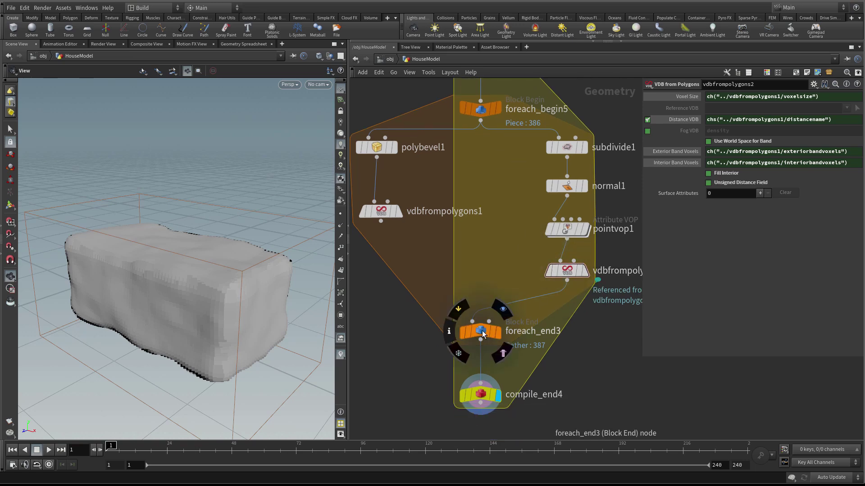
{"action": "left_click_drag", "start_coordinate": [481, 332], "coordinate": [482, 384]}
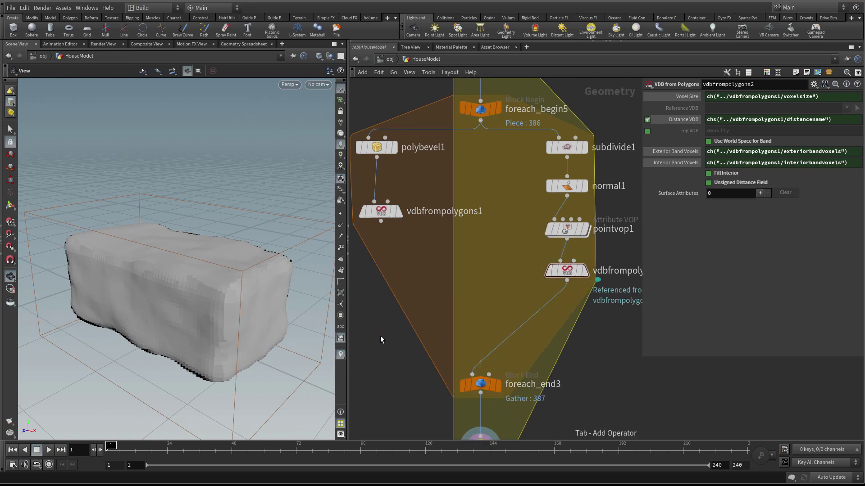
Step: Add a VDB Combine fed by both VDB from Polygons nodes and outputting to foreach_end3
{"action": "key", "text": "Tab"}
{"action": "type", "text": "vdbc"}
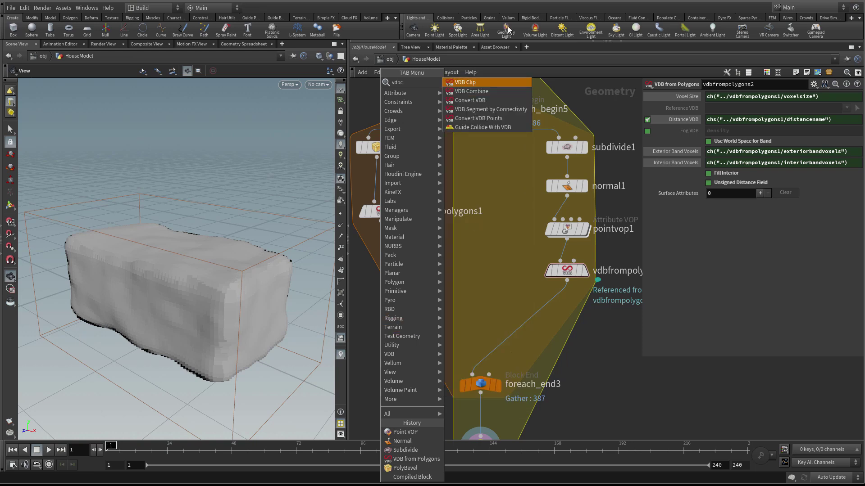
{"action": "left_click", "coordinate": [497, 87]}
{"action": "left_click", "coordinate": [459, 298]}
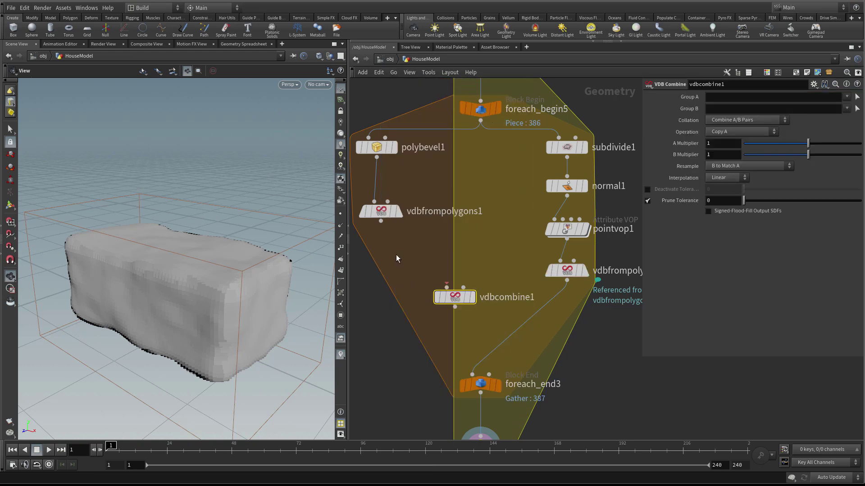
{"action": "left_click", "coordinate": [381, 221]}
{"action": "left_click", "coordinate": [446, 287]}
{"action": "left_click", "coordinate": [566, 281]}
{"action": "left_click", "coordinate": [463, 288]}
{"action": "left_click_drag", "start_coordinate": [456, 298], "coordinate": [471, 322]}
{"action": "left_click", "coordinate": [467, 316]}
{"action": "left_click", "coordinate": [472, 375]}
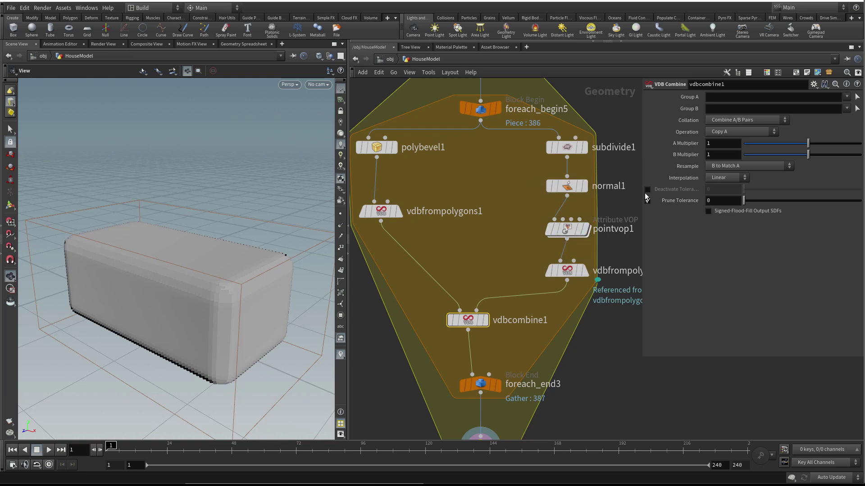
Step: Set vdbcombine1's Operation to SDF Intersection and template polybevel1 for comparison
{"action": "left_click", "coordinate": [722, 132]}
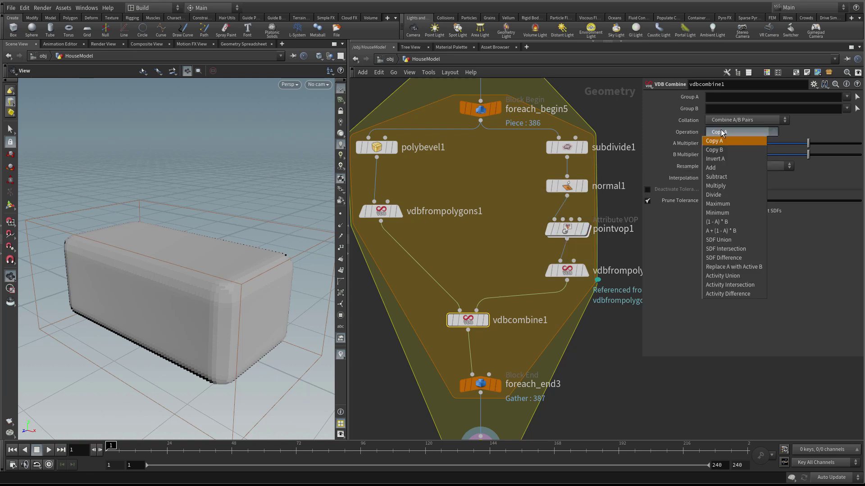
{"action": "left_click", "coordinate": [741, 248]}
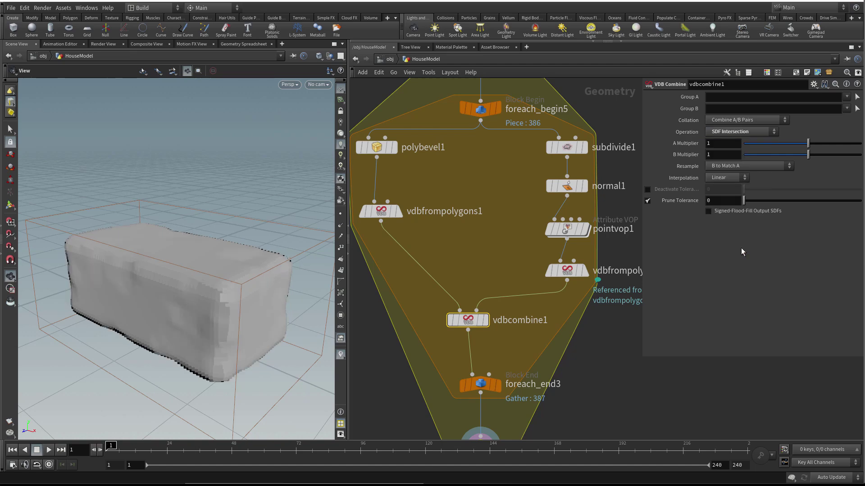
{"action": "left_click_drag", "start_coordinate": [234, 260], "coordinate": [216, 243]}
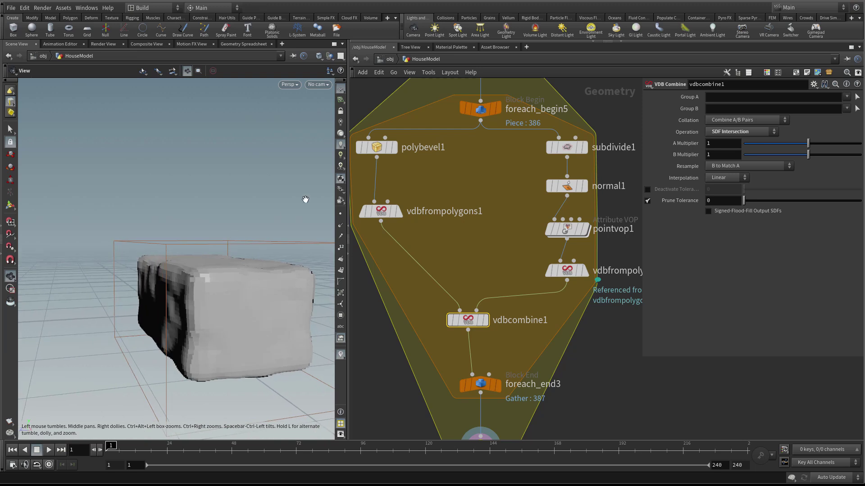
{"action": "left_click", "coordinate": [390, 152]}
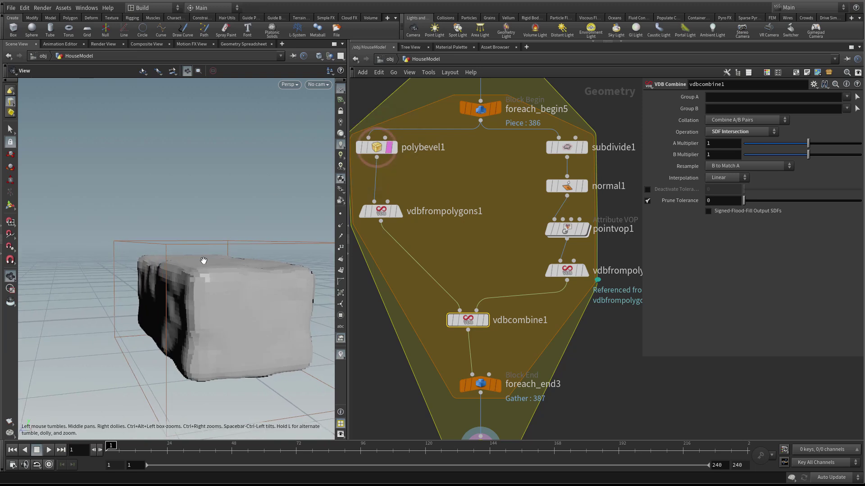
{"action": "left_click", "coordinate": [394, 147]}
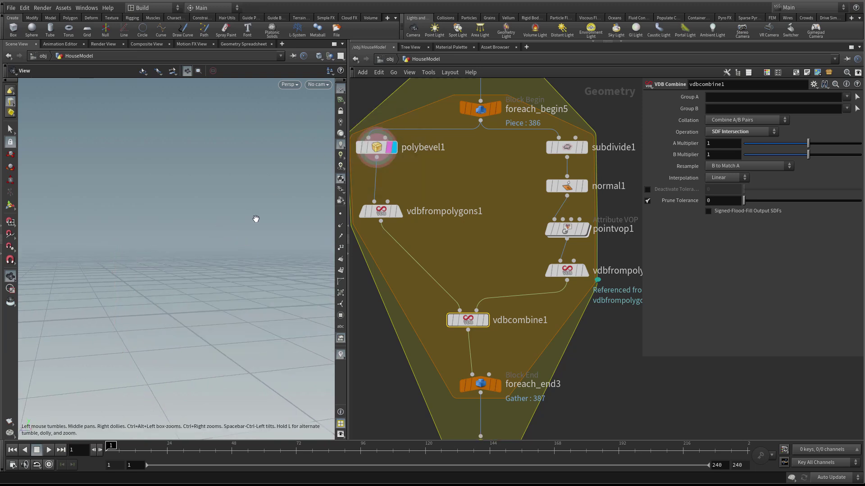
Step: Set the display flag on foreach_end3 and then on compile_end4
{"action": "left_click", "coordinate": [497, 386]}
{"action": "middle_click_drag", "start_coordinate": [509, 412], "coordinate": [492, 325]}
{"action": "left_click", "coordinate": [481, 362]}
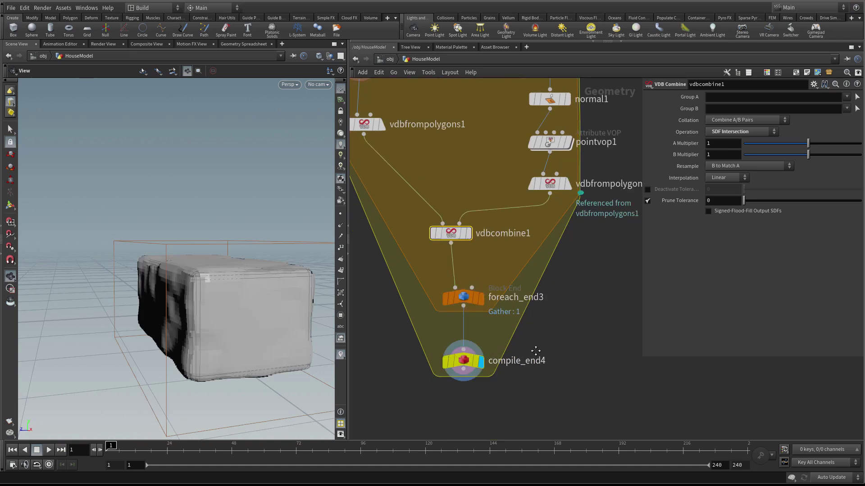
Step: Template connectivity3 to check the brick against the house, then untemplate it
{"action": "middle_click_drag", "start_coordinate": [535, 351], "coordinate": [540, 369]}
{"action": "middle_click_drag", "start_coordinate": [471, 127], "coordinate": [469, 267]}
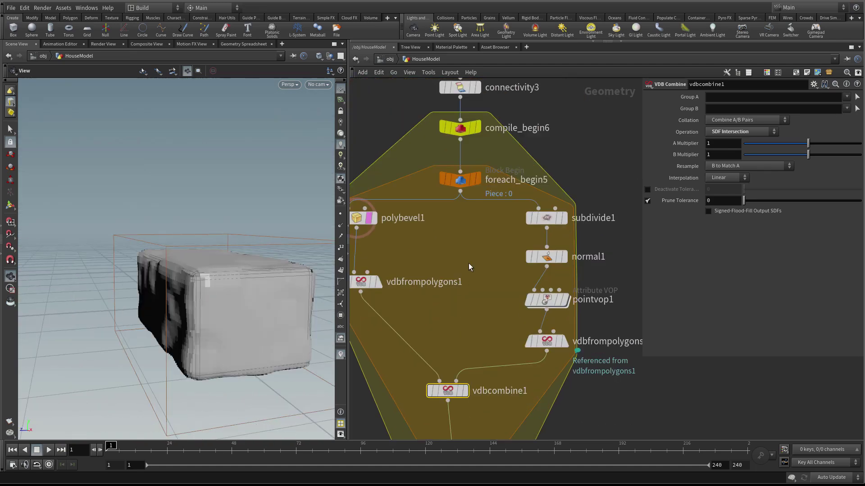
{"action": "middle_click_drag", "start_coordinate": [471, 91], "coordinate": [472, 177]}
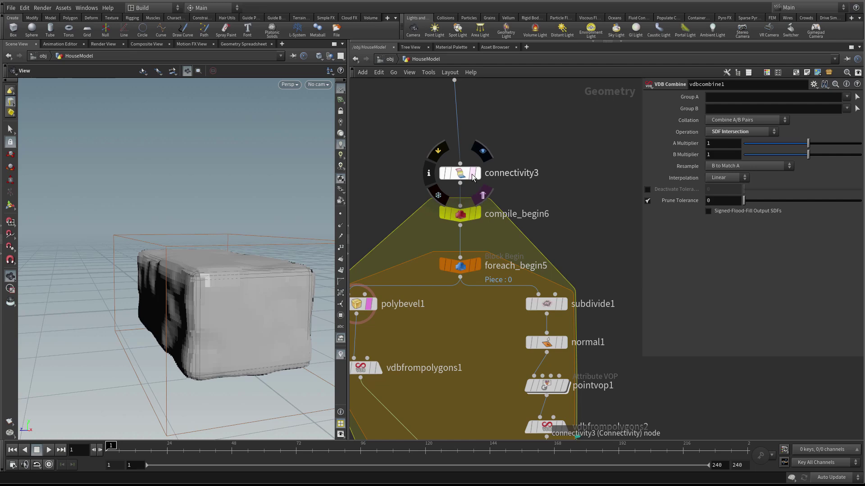
{"action": "left_click", "coordinate": [472, 177]}
{"action": "left_click_drag", "start_coordinate": [210, 270], "coordinate": [148, 253]}
{"action": "middle_click_drag", "start_coordinate": [137, 251], "coordinate": [121, 250]}
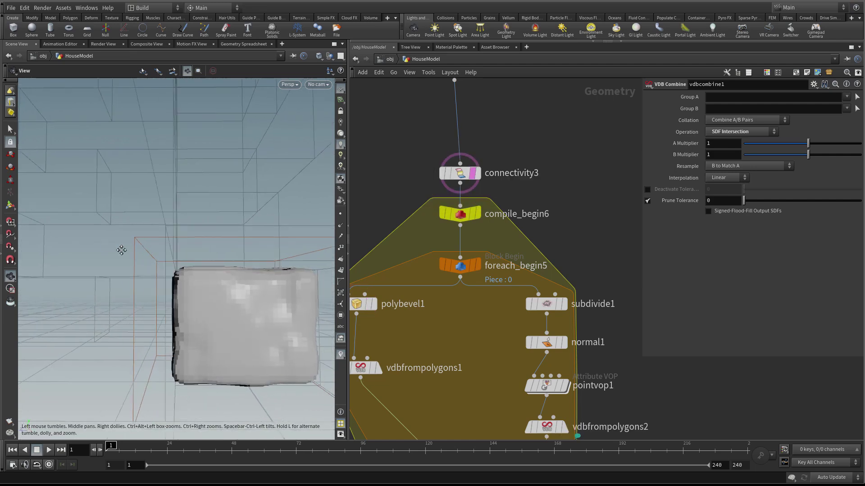
{"action": "left_click_drag", "start_coordinate": [121, 250], "coordinate": [153, 249]}
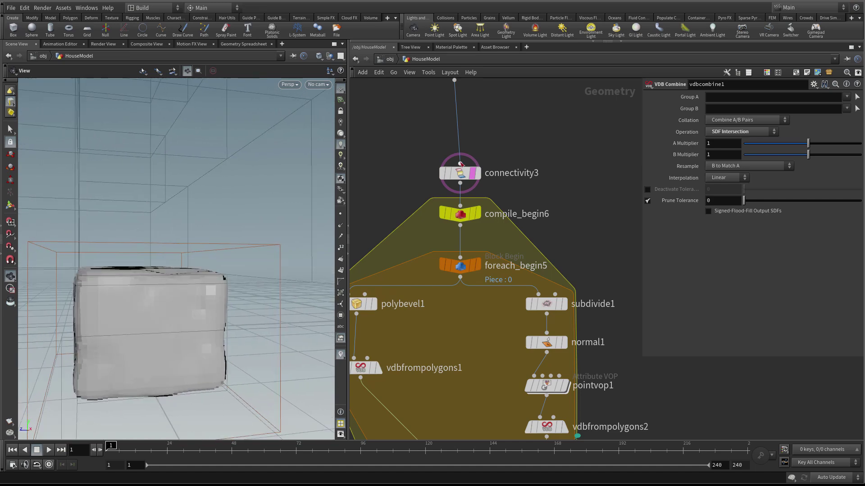
{"action": "left_click", "coordinate": [473, 173]}
Step: Move foreach_end3 and compile_end4 further down in the network
{"action": "scroll", "coordinate": [490, 220], "scroll_direction": "down", "scroll_amount": 5}
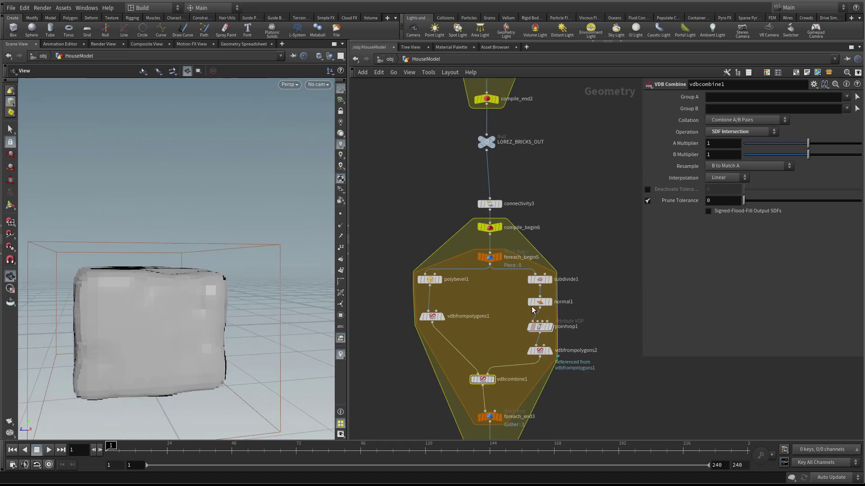
{"action": "scroll", "coordinate": [493, 306], "scroll_direction": "up", "scroll_amount": 3}
{"action": "scroll", "coordinate": [492, 304], "scroll_direction": "down", "scroll_amount": 1}
{"action": "middle_click_drag", "start_coordinate": [501, 376], "coordinate": [509, 248]}
{"action": "scroll", "coordinate": [509, 249], "scroll_direction": "up", "scroll_amount": 2}
{"action": "left_click_drag", "start_coordinate": [491, 309], "coordinate": [485, 347], "text": "ctrl"}
{"action": "middle_click_drag", "start_coordinate": [556, 329], "coordinate": [552, 325]}
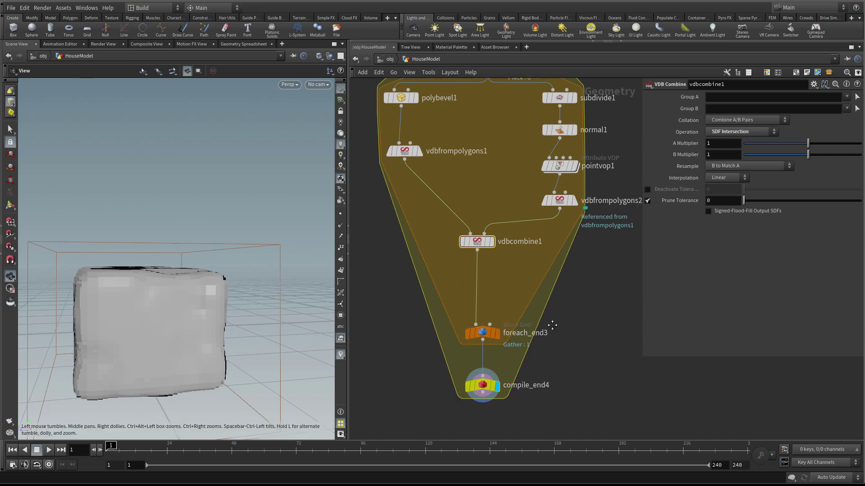
Step: Insert a Convert VDB below vdbcombine1 converting to Polygons with Adaptivity 0.015
{"action": "key", "text": "Tab"}
{"action": "type", "text": "co"}
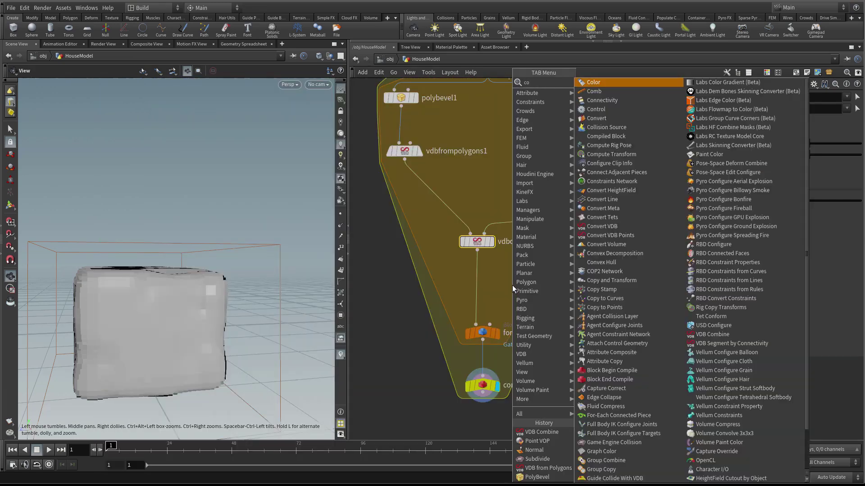
{"action": "type", "text": "nv"}
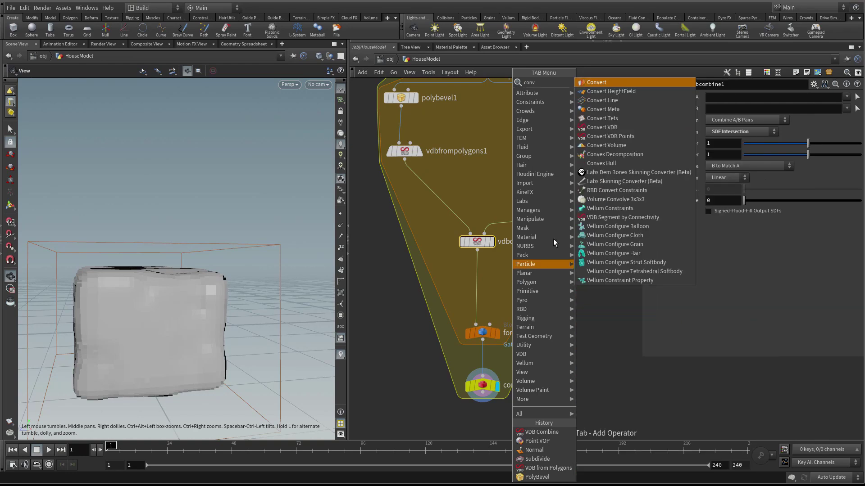
{"action": "left_click", "coordinate": [617, 129]}
{"action": "left_click", "coordinate": [478, 274]}
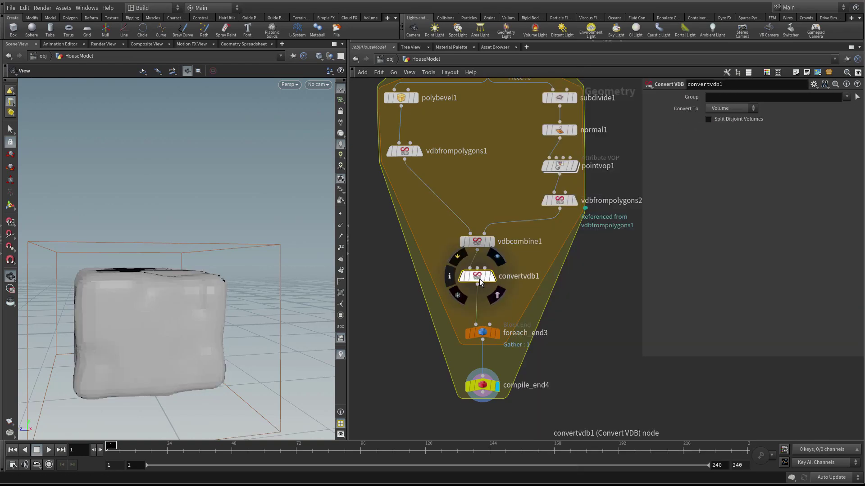
{"action": "left_click", "coordinate": [725, 107]}
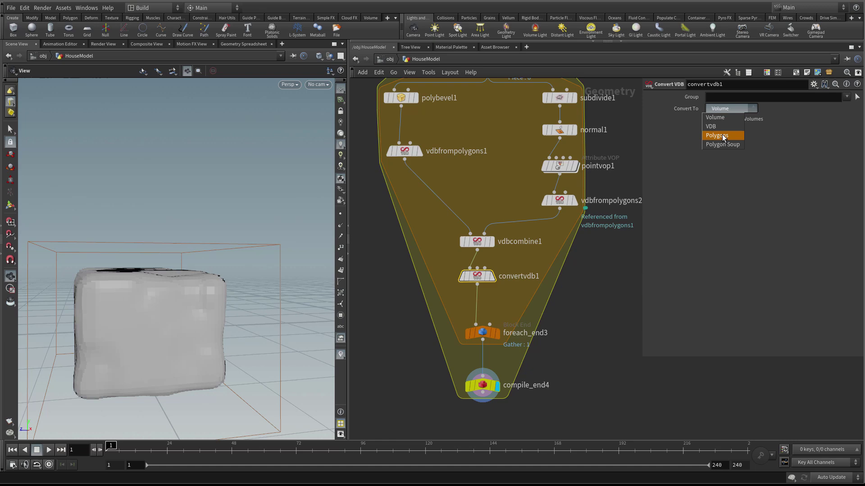
{"action": "left_click", "coordinate": [729, 136]}
{"action": "left_click_drag", "start_coordinate": [148, 309], "coordinate": [184, 311]}
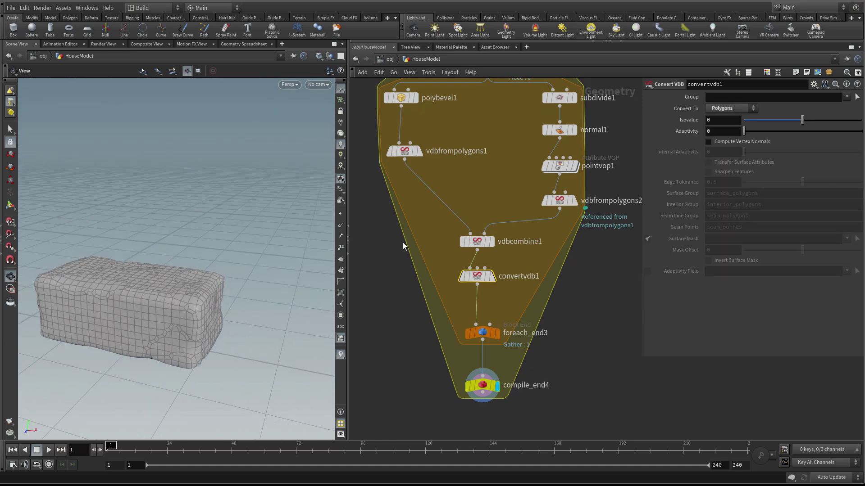
{"action": "mouse_move", "coordinate": [749, 132]}
{"action": "left_mouse_down"}
{"action": "mouse_move", "coordinate": [758, 134]}
{"action": "mouse_move", "coordinate": [745, 133]}
{"action": "left_mouse_up"}
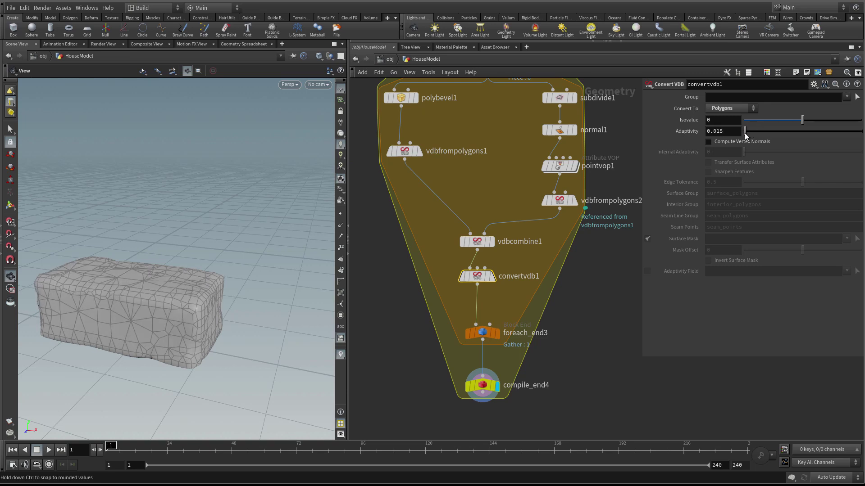
{"action": "left_click_drag", "start_coordinate": [195, 277], "coordinate": [223, 249]}
{"action": "scroll", "coordinate": [224, 249], "scroll_direction": "up", "scroll_amount": 3}
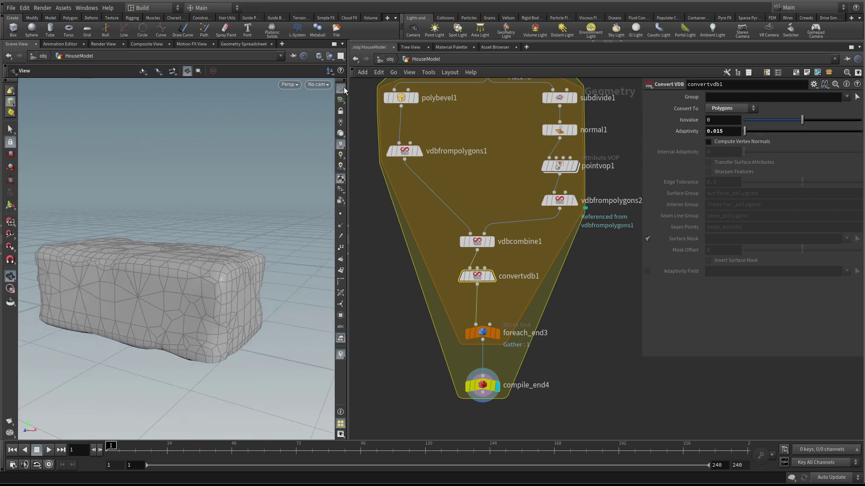
Step: Switch the viewport to Smooth Shaded to view the brick mesh
{"action": "left_click", "coordinate": [322, 59]}
{"action": "left_click", "coordinate": [346, 133]}
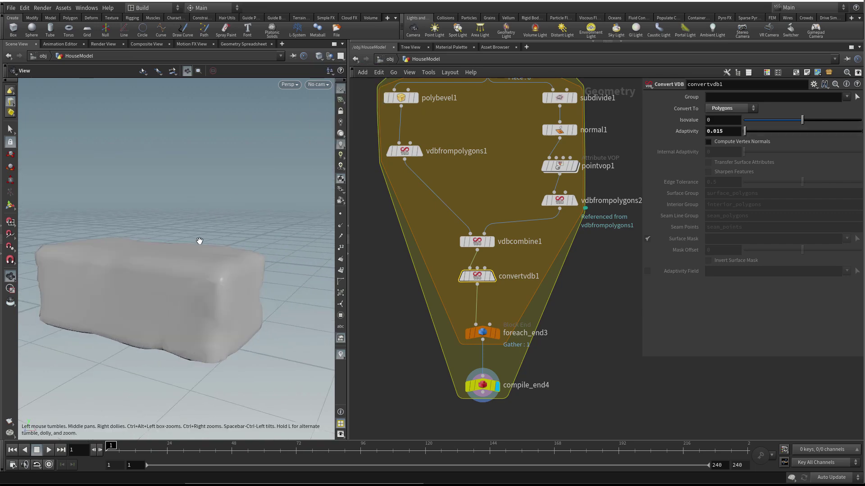
{"action": "mouse_move", "coordinate": [199, 241]}
{"action": "left_mouse_down"}
{"action": "mouse_move", "coordinate": [172, 226]}
{"action": "mouse_move", "coordinate": [221, 245]}
{"action": "left_mouse_up"}
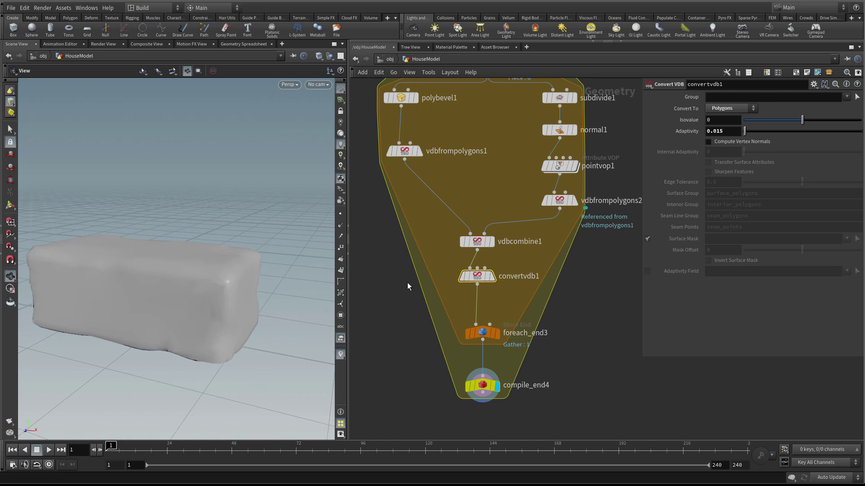
{"action": "middle_click_drag", "start_coordinate": [484, 373], "coordinate": [498, 316]}
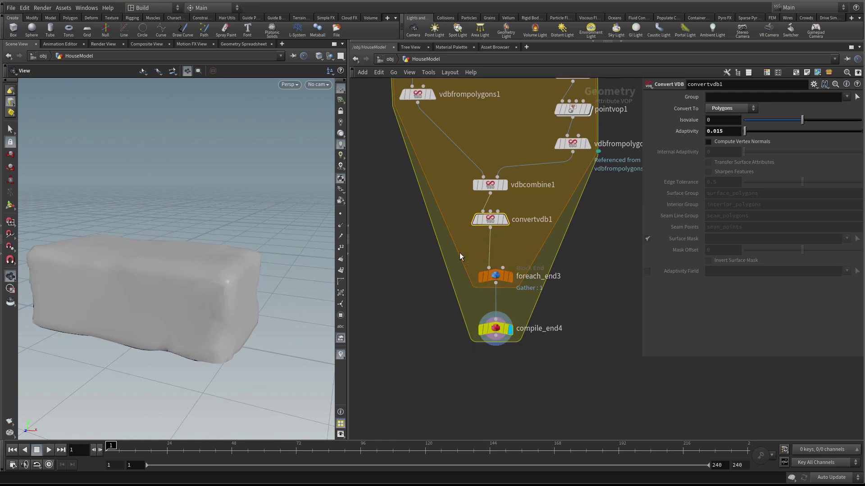
{"action": "key", "text": "Tab"}
Step: Insert a Normal node (normal2) between convertvdb1 and foreach_end3 inside the loop
{"action": "type", "text": "no"}
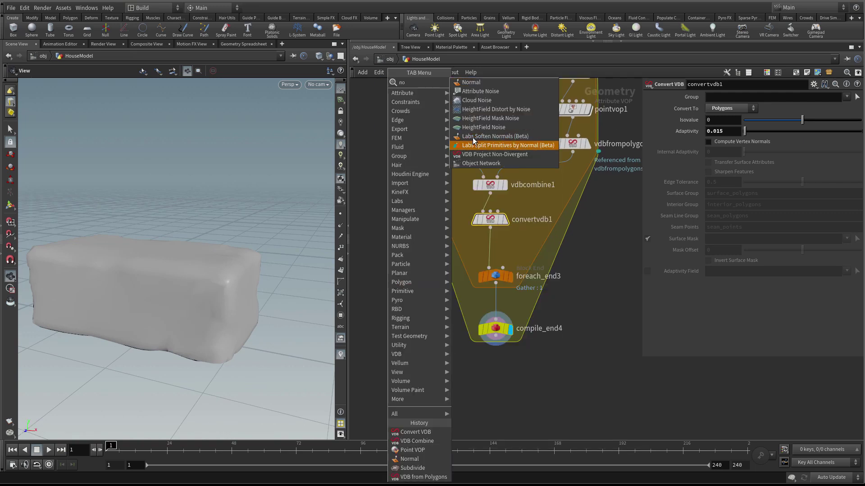
{"action": "left_click", "coordinate": [495, 82]}
{"action": "left_click", "coordinate": [491, 255]}
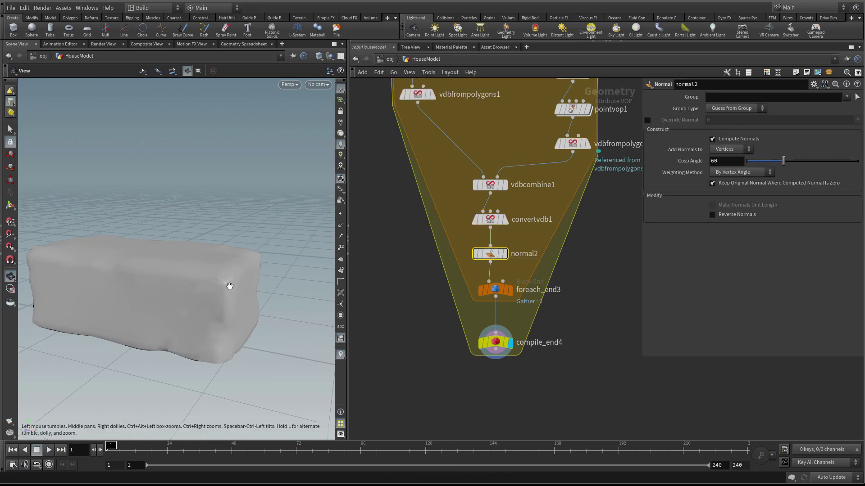
{"action": "left_click_drag", "start_coordinate": [488, 255], "coordinate": [487, 256]}
{"action": "left_click_drag", "start_coordinate": [193, 271], "coordinate": [212, 274]}
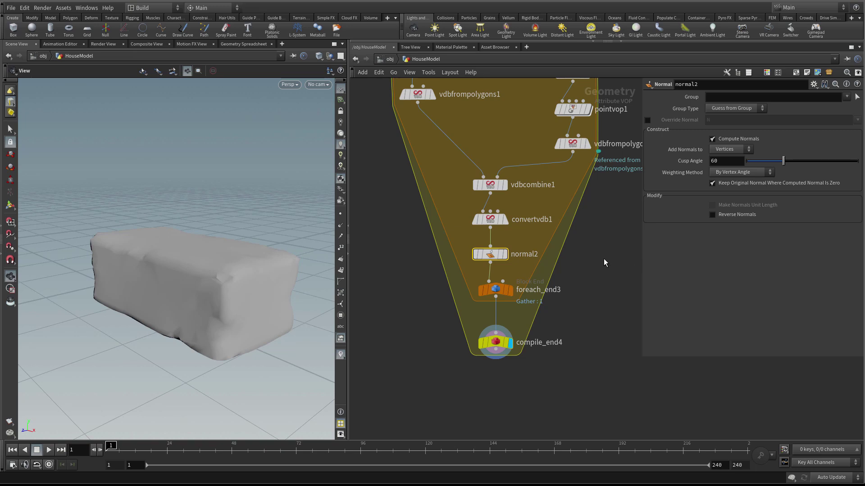
{"action": "left_click_drag", "start_coordinate": [641, 329], "coordinate": [635, 329]}
{"action": "middle_click_drag", "start_coordinate": [576, 316], "coordinate": [542, 325]}
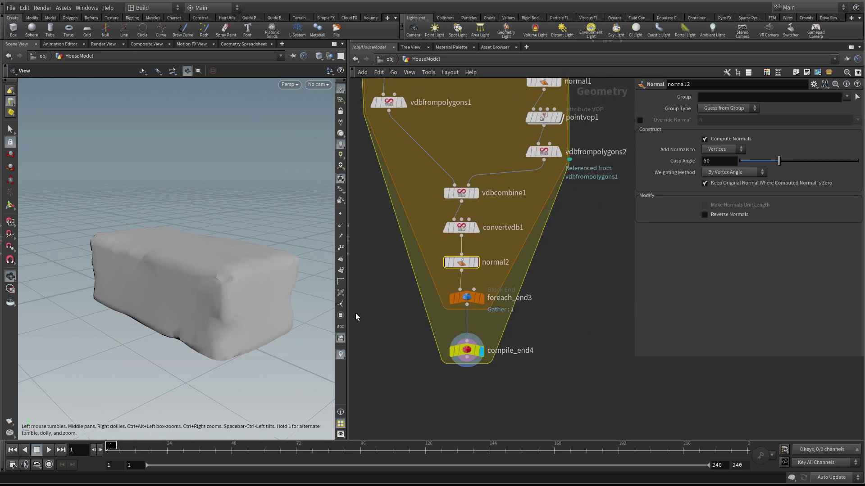
Step: Add a UV Unwrap node and splice it onto the wire between normal2 and foreach_end3
{"action": "key", "text": "Tab"}
{"action": "type", "text": "un"}
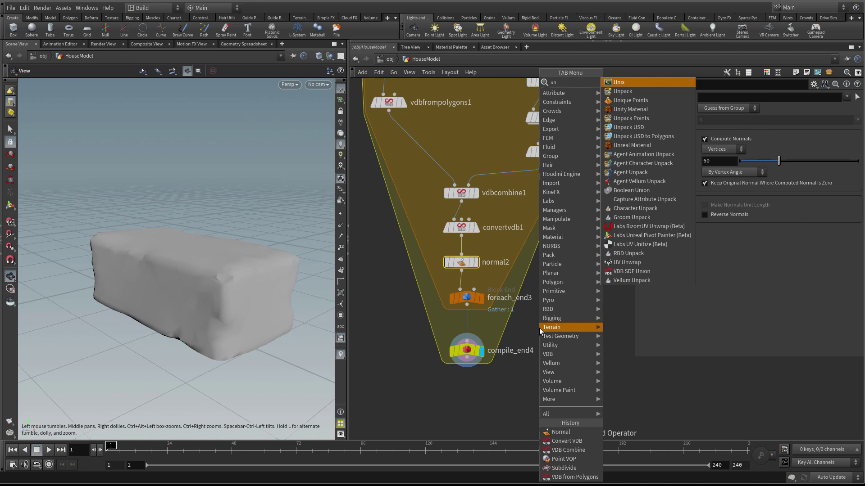
{"action": "key", "text": "BackSpace"}
{"action": "type", "text": "u"}
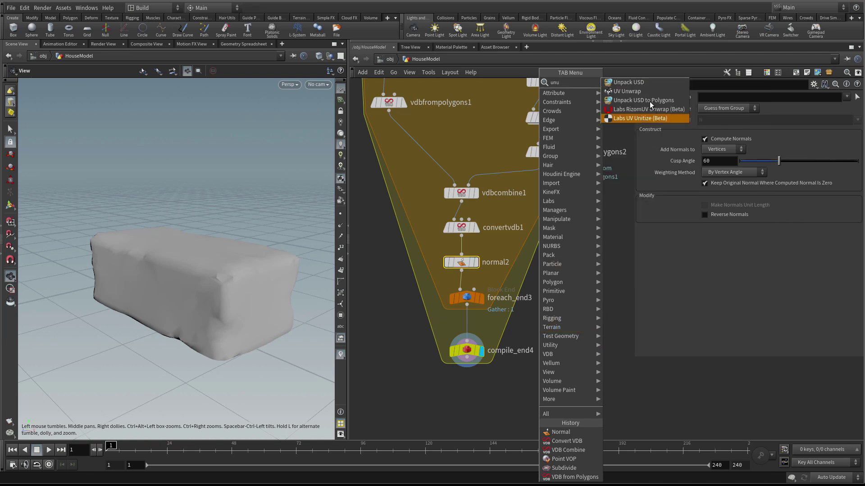
{"action": "left_click", "coordinate": [650, 93]}
{"action": "left_click", "coordinate": [558, 353]}
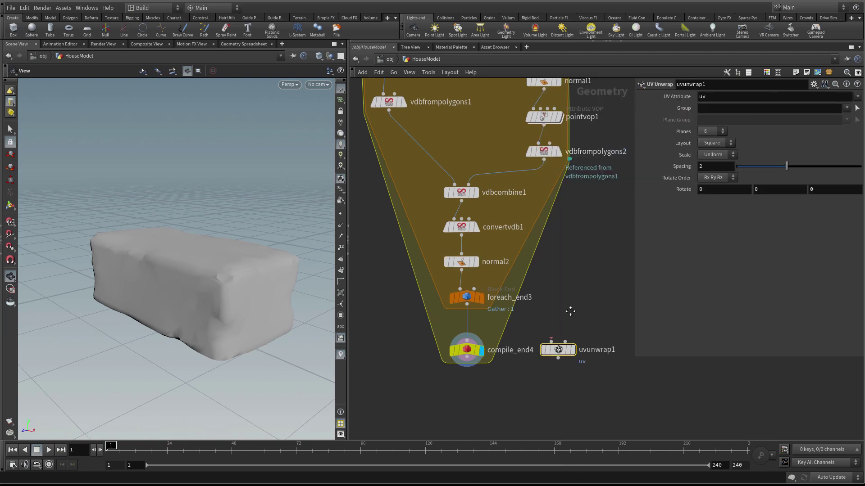
{"action": "left_click_drag", "start_coordinate": [571, 328], "coordinate": [473, 257]}
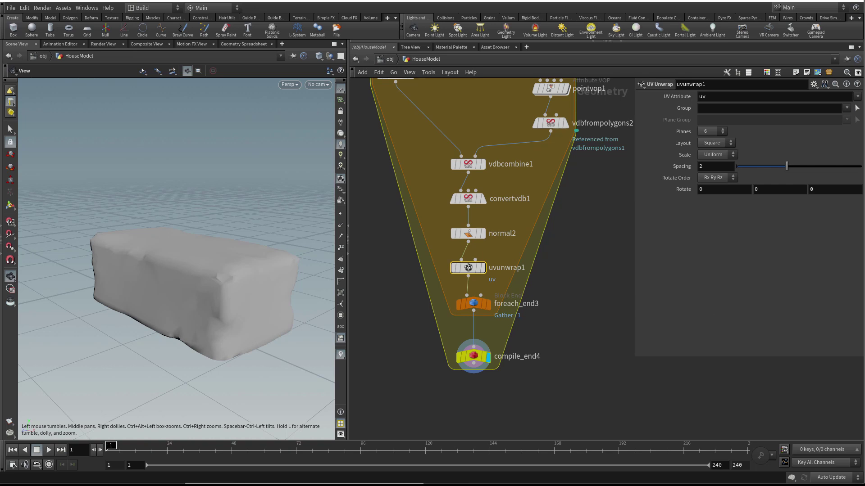
{"action": "left_click", "coordinate": [477, 357]}
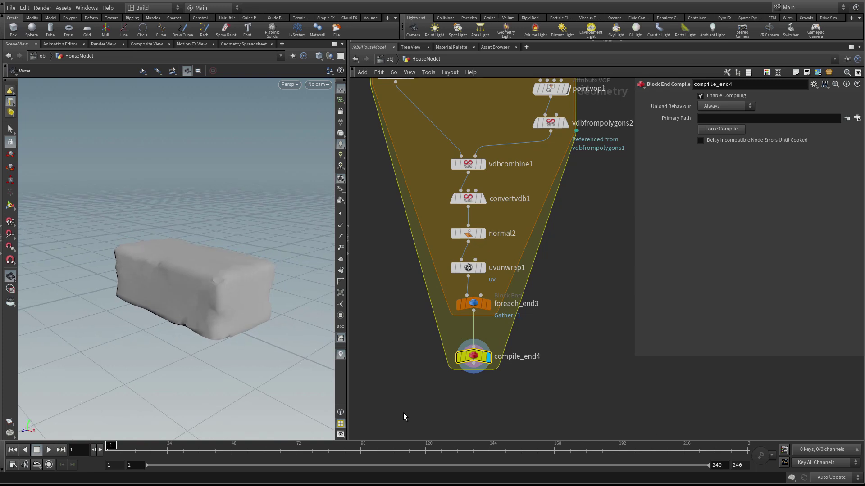
Step: Add a UV Quick Shade node below compile_end4 and display the brick's checker texture
{"action": "key", "text": "Tab"}
{"action": "type", "text": "qui"}
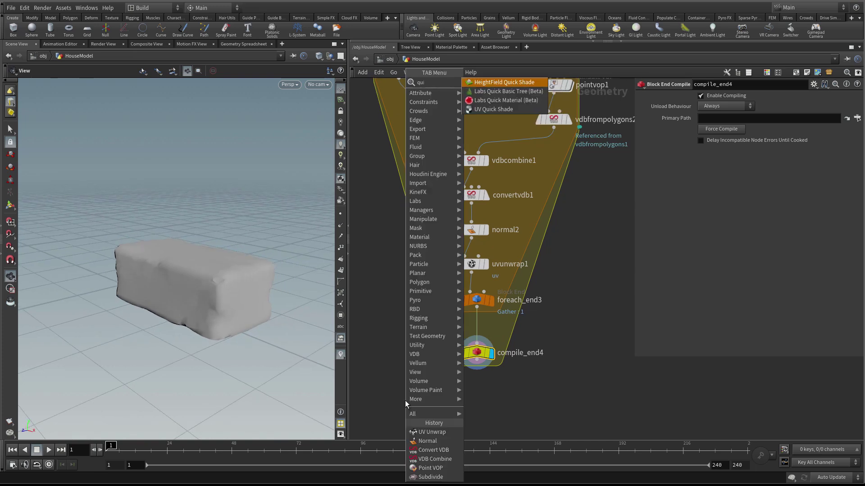
{"action": "left_click", "coordinate": [503, 109]}
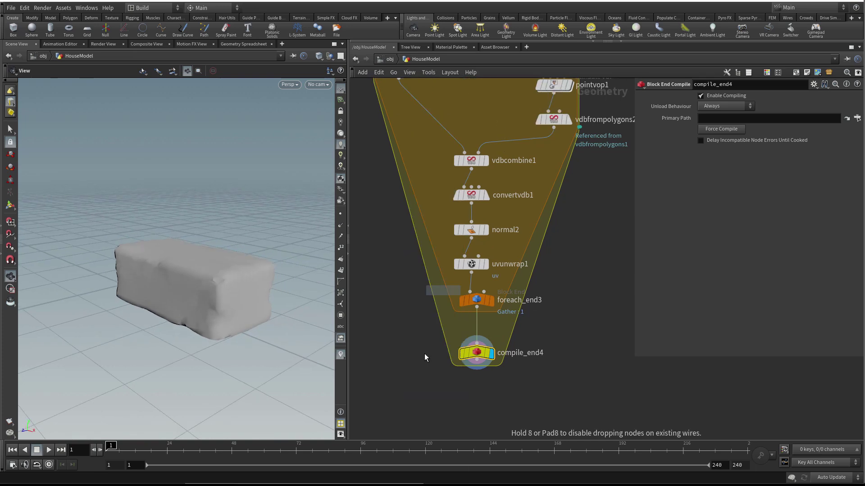
{"action": "left_click", "coordinate": [418, 395]}
{"action": "left_click", "coordinate": [433, 395]}
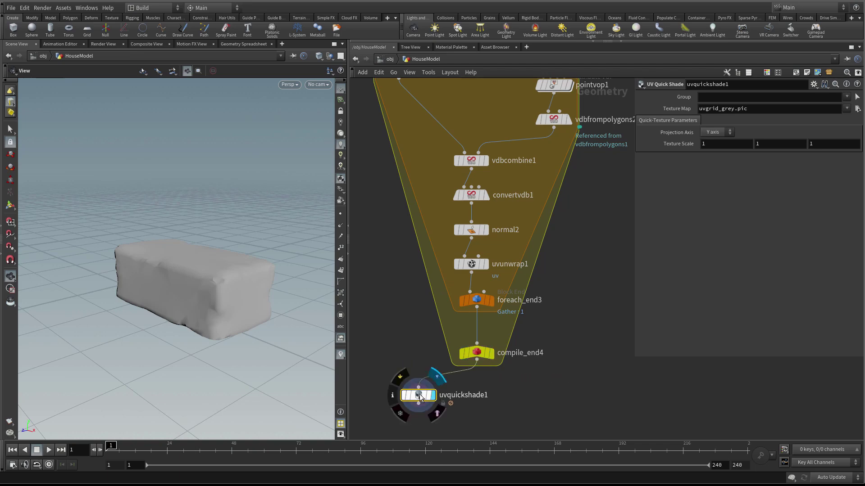
{"action": "left_click_drag", "start_coordinate": [288, 280], "coordinate": [241, 289]}
{"action": "mouse_move", "coordinate": [475, 266]}
{"action": "scroll", "coordinate": [383, 287], "scroll_direction": "down", "scroll_amount": 1}
{"action": "middle_click_drag", "start_coordinate": [385, 288], "coordinate": [391, 305]}
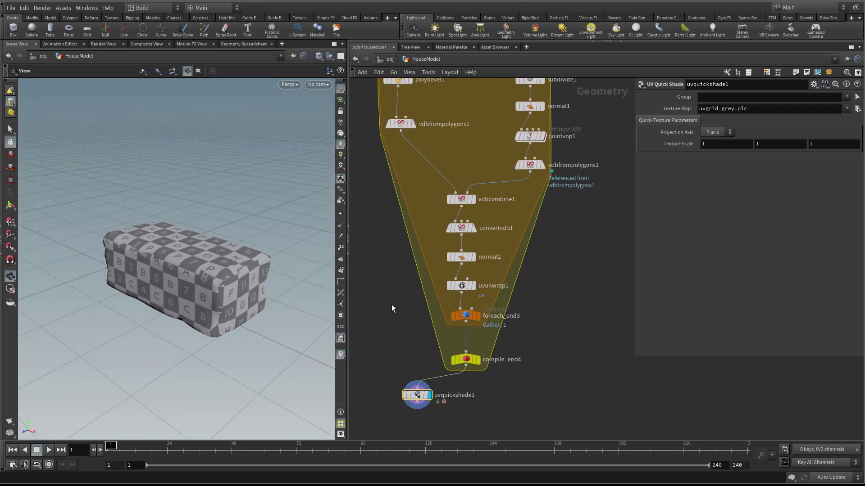
Step: Review foreach_end3's loop settings, then display compile_end4's plain brick again
{"action": "left_click", "coordinate": [466, 316]}
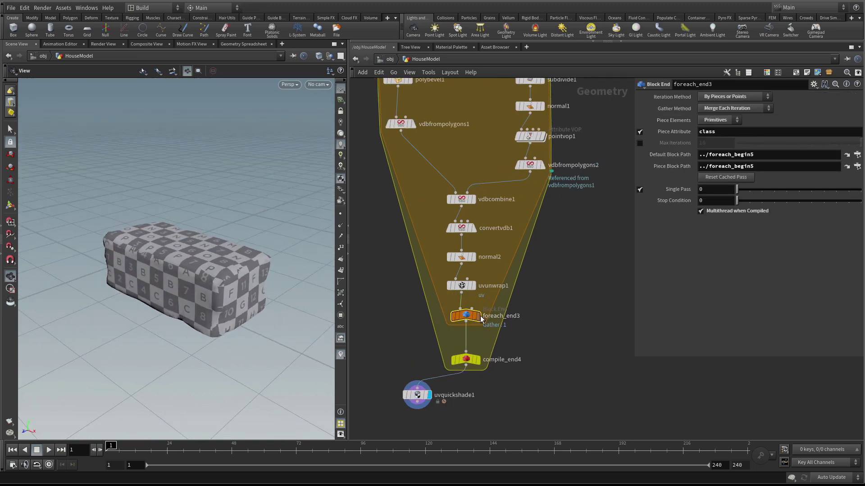
{"action": "mouse_move", "coordinate": [469, 316]}
{"action": "left_click_drag", "start_coordinate": [252, 315], "coordinate": [293, 297]}
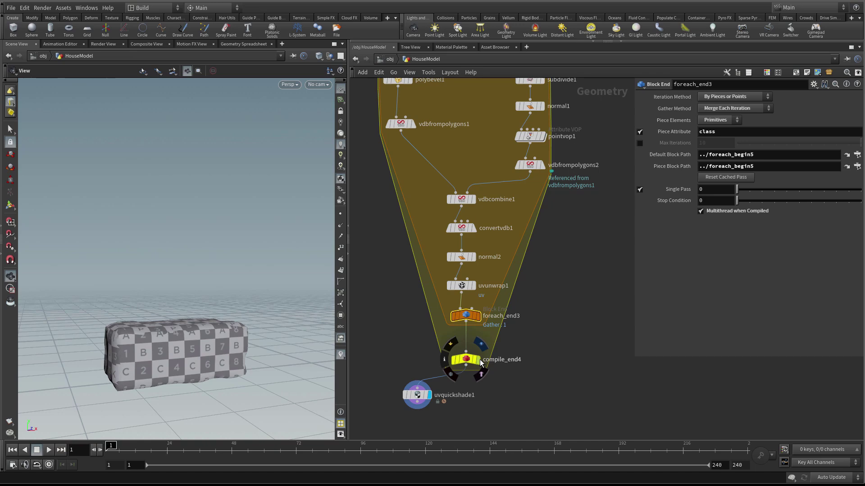
{"action": "left_click", "coordinate": [478, 360]}
{"action": "left_click_drag", "start_coordinate": [226, 343], "coordinate": [235, 290]}
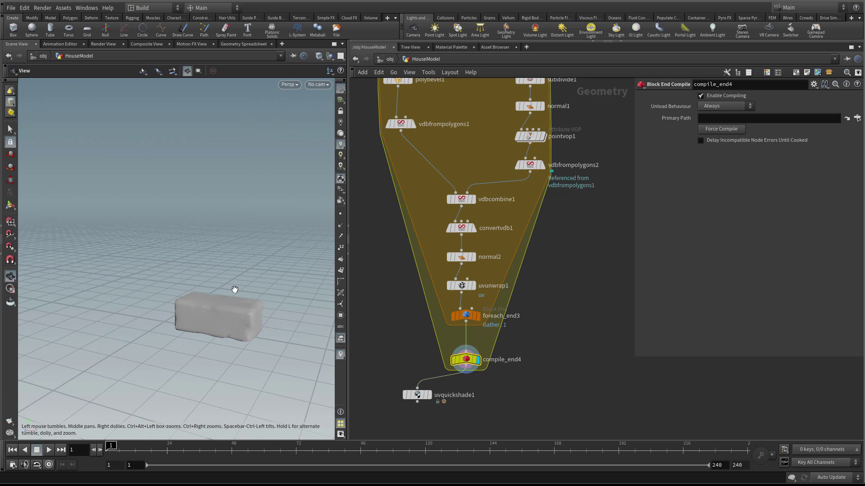
Step: Uncheck Single Pass on foreach_end3 so all 387 pieces build, then frame the whole house
{"action": "left_click", "coordinate": [468, 317]}
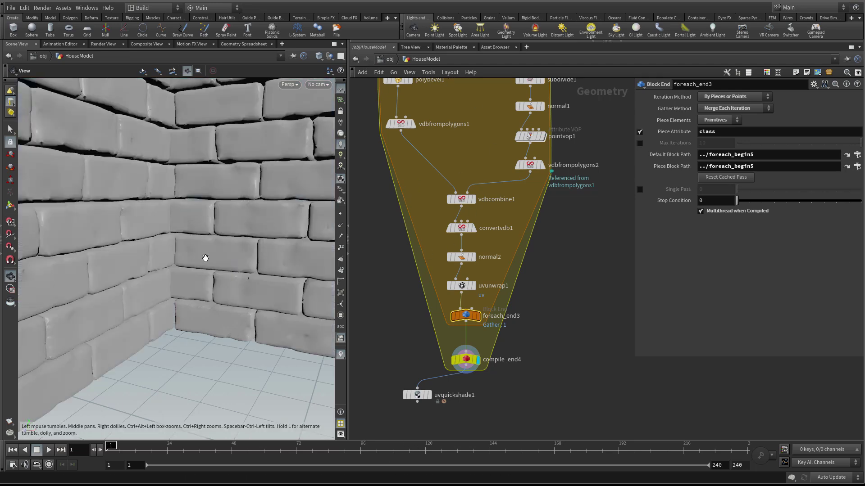
{"action": "scroll", "coordinate": [222, 238], "scroll_direction": "down", "scroll_amount": 12}
{"action": "left_click_drag", "start_coordinate": [218, 242], "coordinate": [234, 272]}
{"action": "key", "text": "f"}
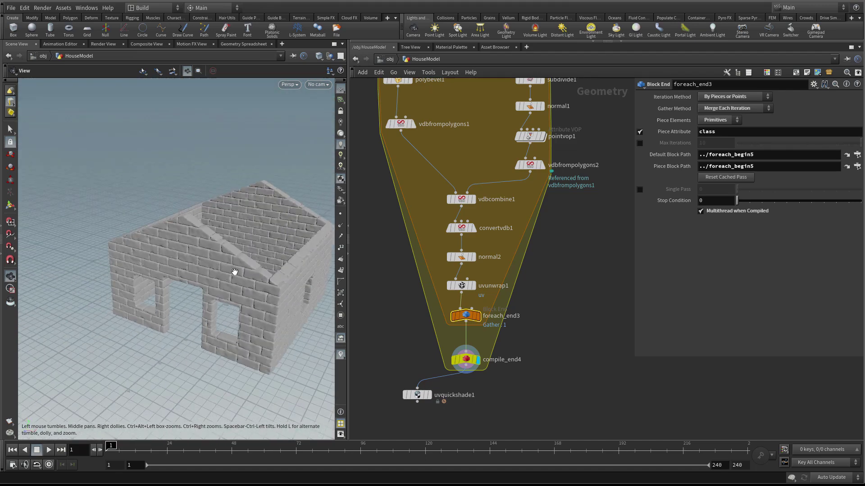
Step: Pan the network past DOORS_AND_WINDOWS_TEMPLATE to the ROOF_CONSTRUCT network box
{"action": "scroll", "coordinate": [513, 325], "scroll_direction": "down", "scroll_amount": 10}
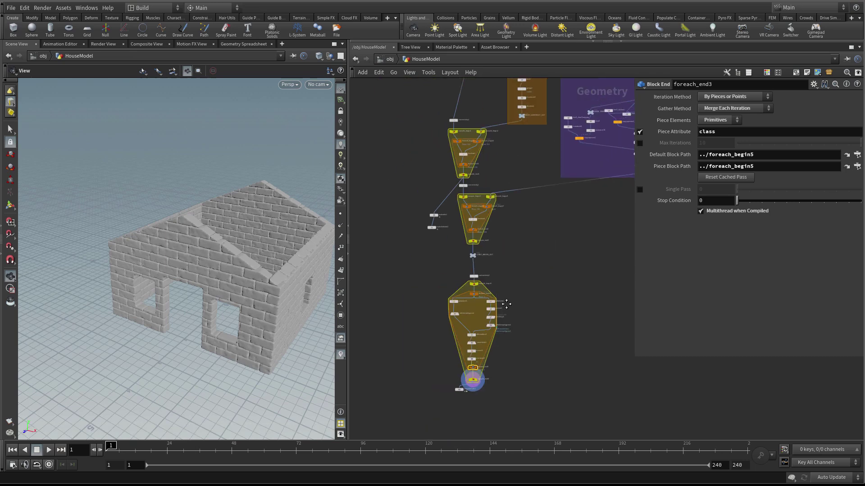
{"action": "scroll", "coordinate": [506, 305], "scroll_direction": "up", "scroll_amount": 2}
{"action": "middle_click_drag", "start_coordinate": [506, 305], "coordinate": [449, 432]}
{"action": "scroll", "coordinate": [467, 276], "scroll_direction": "up", "scroll_amount": 2}
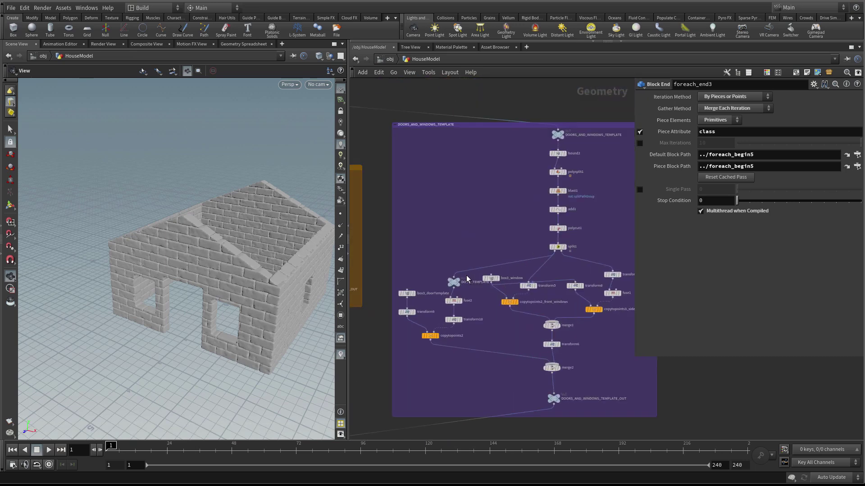
{"action": "middle_click_drag", "start_coordinate": [517, 208], "coordinate": [450, 217]}
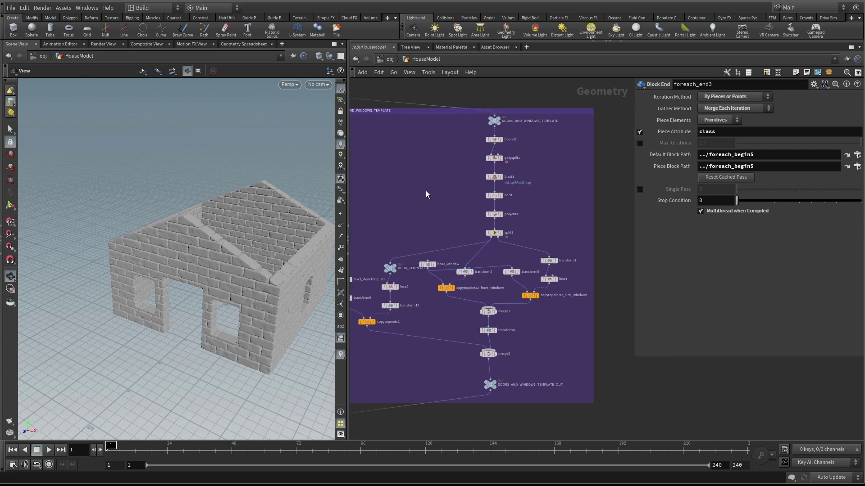
{"action": "middle_click_drag", "start_coordinate": [428, 255], "coordinate": [468, 203]}
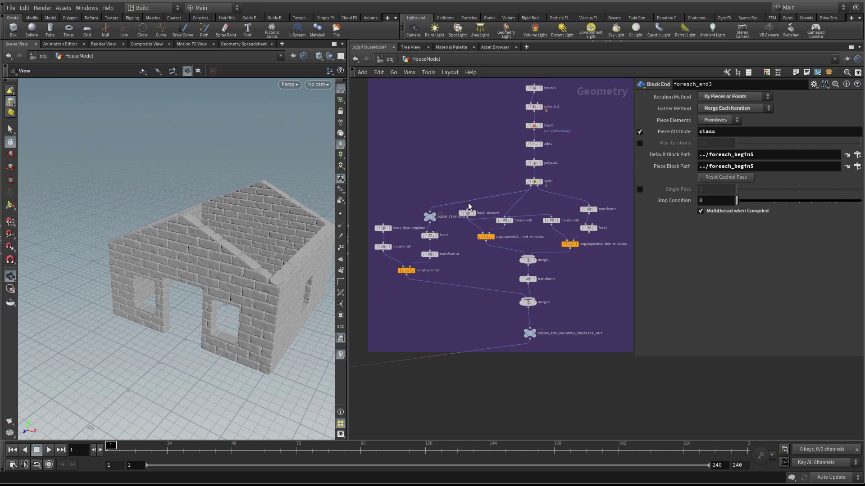
{"action": "scroll", "coordinate": [580, 286], "scroll_direction": "down", "scroll_amount": 3}
{"action": "middle_click_drag", "start_coordinate": [421, 186], "coordinate": [570, 300]}
{"action": "scroll", "coordinate": [533, 291], "scroll_direction": "up", "scroll_amount": 5}
Step: Try raising the roof with transform4's handle, then undo it back to Translate Y 1
{"action": "left_click", "coordinate": [517, 319]}
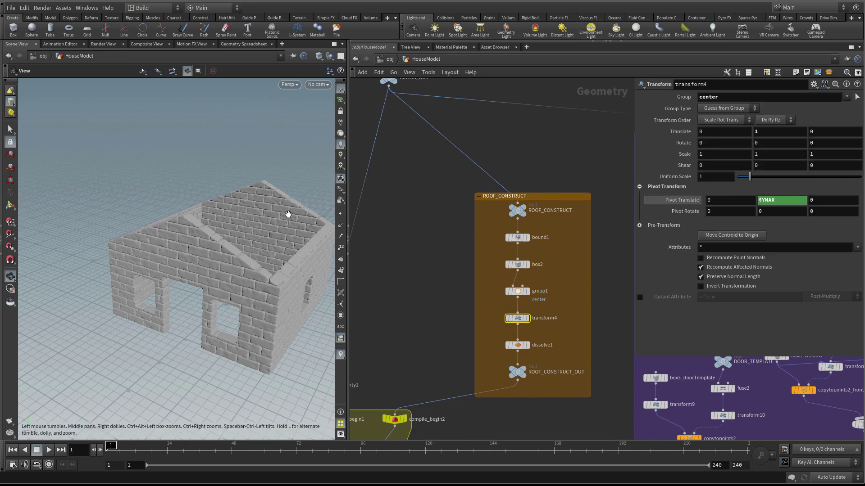
{"action": "key", "text": "Return"}
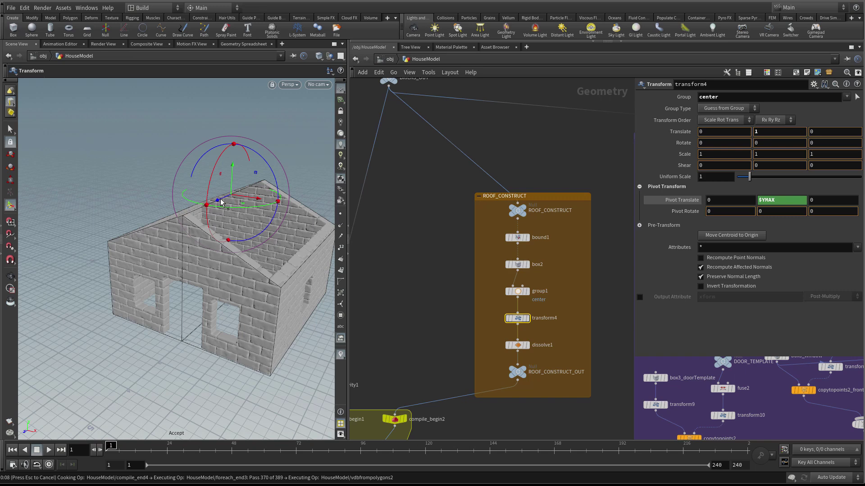
{"action": "left_click_drag", "start_coordinate": [220, 203], "coordinate": [220, 202]}
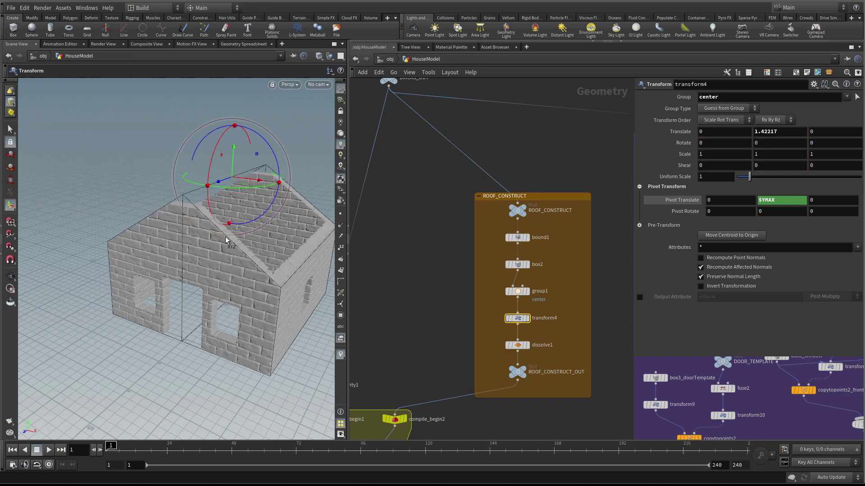
{"action": "key", "text": "ctrl+z"}
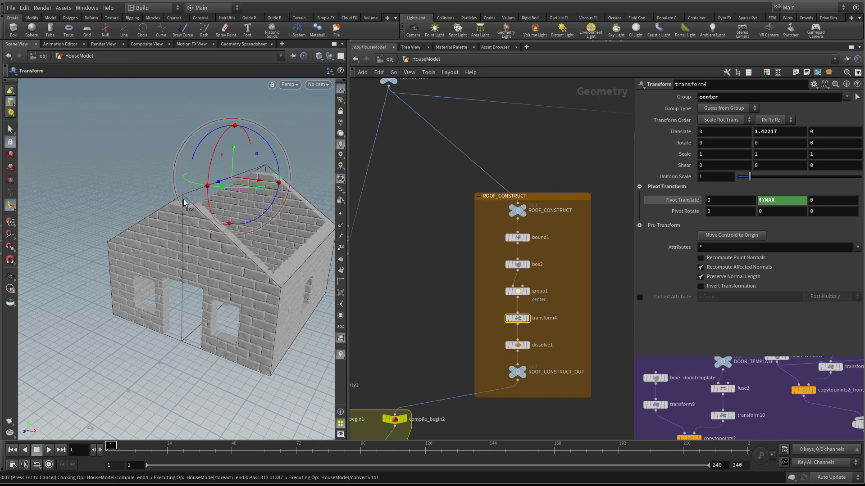
{"action": "key", "text": "ctrl+z"}
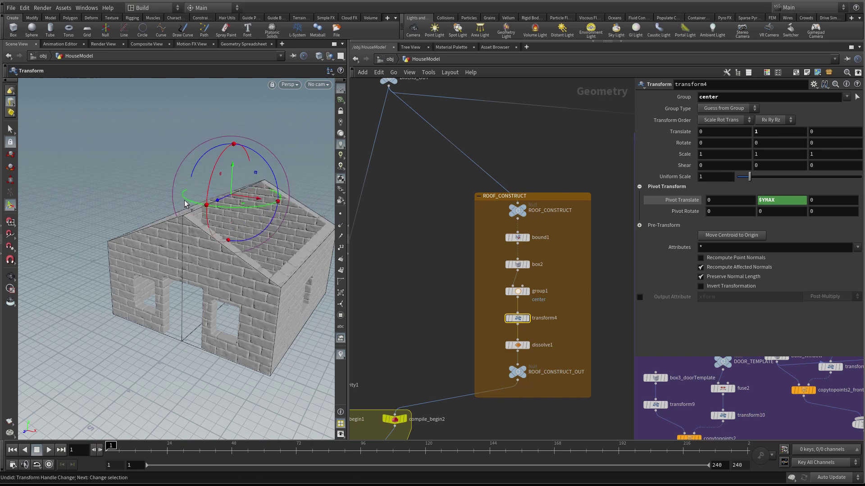
Step: Orbit the house and bring the lower compile block into view in the network
{"action": "key", "text": "Escape"}
{"action": "scroll", "coordinate": [171, 211], "scroll_direction": "down", "scroll_amount": 3}
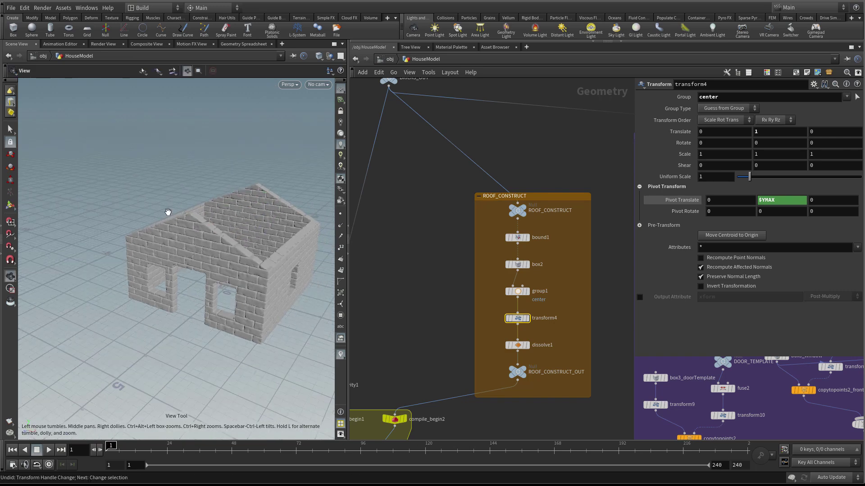
{"action": "left_click_drag", "start_coordinate": [168, 212], "coordinate": [171, 174]}
{"action": "middle_click_drag", "start_coordinate": [409, 313], "coordinate": [425, 226]}
{"action": "scroll", "coordinate": [466, 299], "scroll_direction": "down", "scroll_amount": 5}
{"action": "scroll", "coordinate": [523, 361], "scroll_direction": "down", "scroll_amount": 1}
{"action": "middle_click_drag", "start_coordinate": [499, 390], "coordinate": [505, 237]}
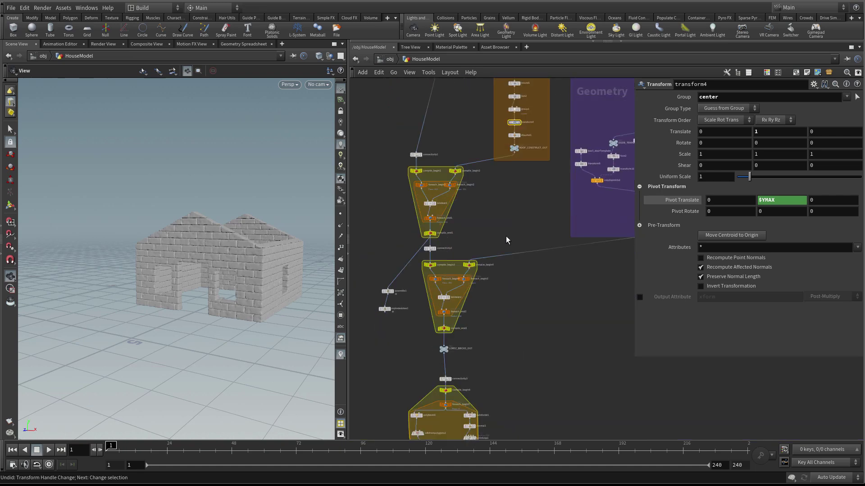
{"action": "scroll", "coordinate": [464, 298], "scroll_direction": "up", "scroll_amount": 1}
{"action": "scroll", "coordinate": [499, 340], "scroll_direction": "down", "scroll_amount": 3}
{"action": "middle_click_drag", "start_coordinate": [511, 345], "coordinate": [517, 270]}
{"action": "scroll", "coordinate": [514, 288], "scroll_direction": "up", "scroll_amount": 2}
{"action": "scroll", "coordinate": [511, 296], "scroll_direction": "down", "scroll_amount": 1}
{"action": "scroll", "coordinate": [510, 296], "scroll_direction": "up", "scroll_amount": 2}
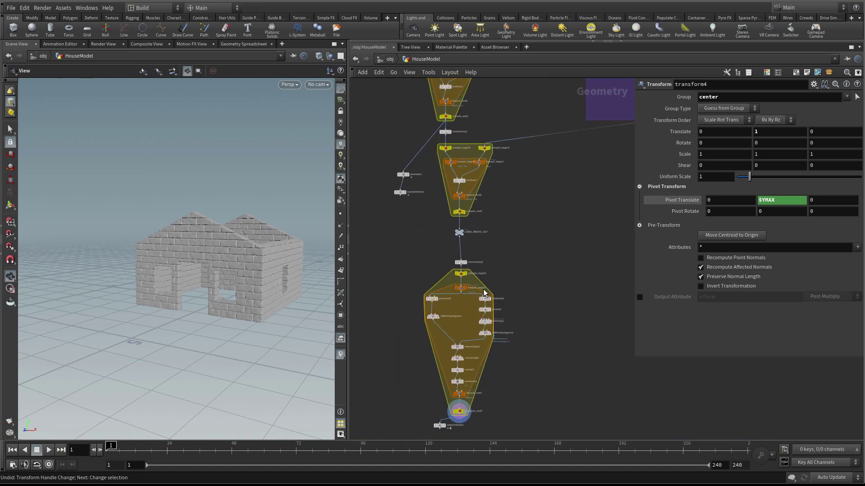
Step: Move the lower compile block's nodes up under LOREZ_BRICKS_OUT
{"action": "left_click_drag", "start_coordinate": [355, 249], "coordinate": [532, 430]}
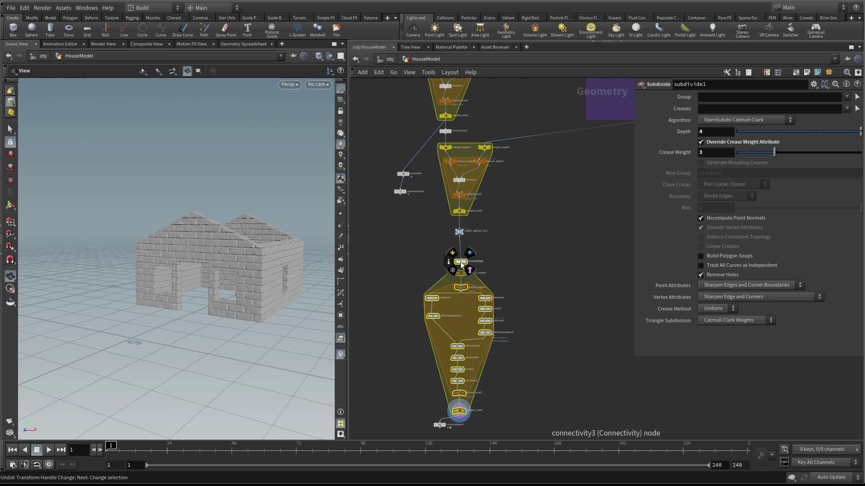
{"action": "left_click_drag", "start_coordinate": [461, 261], "coordinate": [457, 249]}
{"action": "scroll", "coordinate": [246, 275], "scroll_direction": "up", "scroll_amount": 3}
{"action": "middle_click_drag", "start_coordinate": [537, 327], "coordinate": [511, 205]}
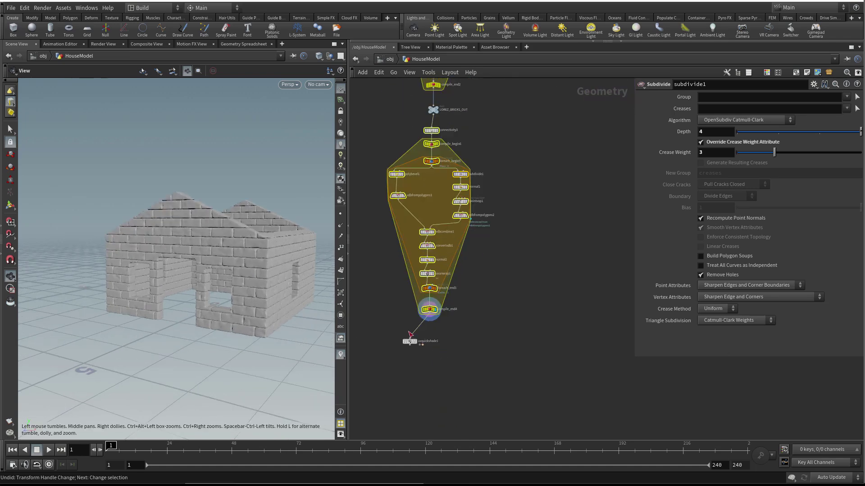
{"action": "scroll", "coordinate": [432, 324], "scroll_direction": "up", "scroll_amount": 5}
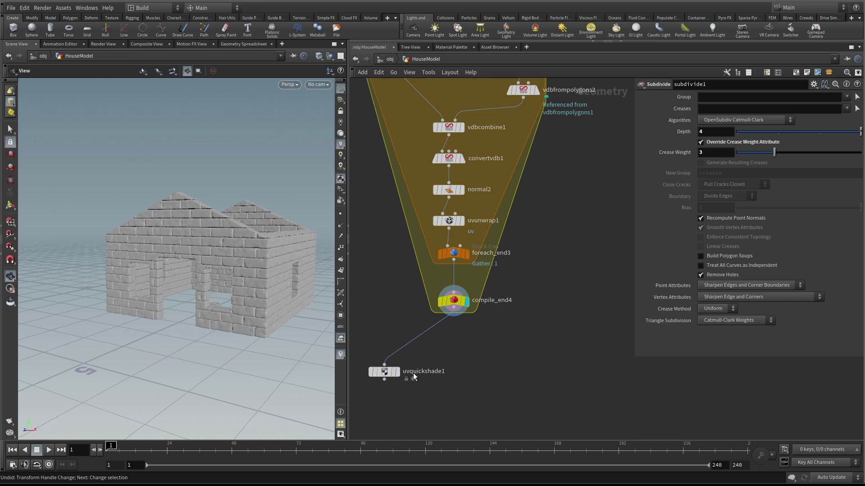
Step: Display uvquickshade1 and inspect the checker-textured house walls
{"action": "left_click", "coordinate": [398, 372]}
{"action": "scroll", "coordinate": [251, 242], "scroll_direction": "up", "scroll_amount": 10}
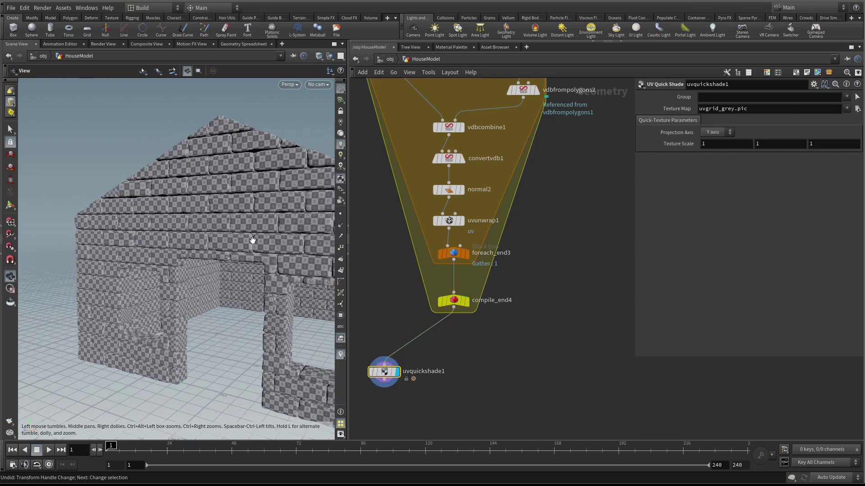
{"action": "scroll", "coordinate": [250, 229], "scroll_direction": "down", "scroll_amount": 4}
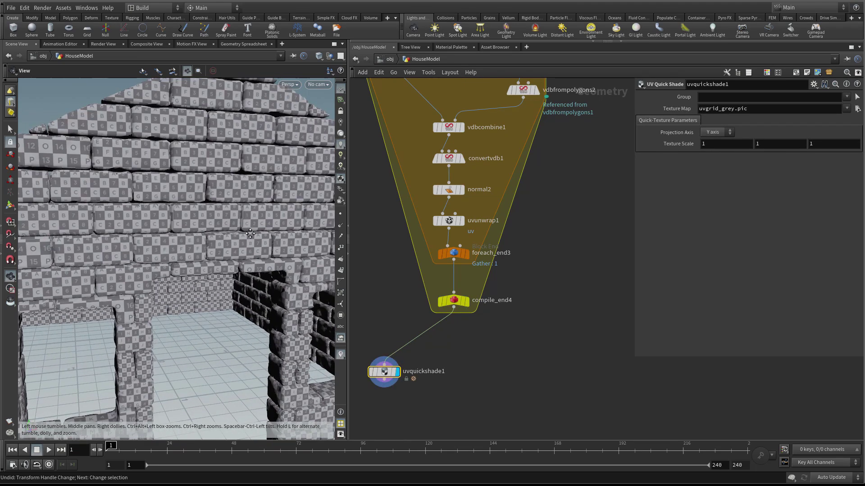
{"action": "left_click_drag", "start_coordinate": [249, 231], "coordinate": [287, 270]}
{"action": "scroll", "coordinate": [287, 269], "scroll_direction": "up", "scroll_amount": 8}
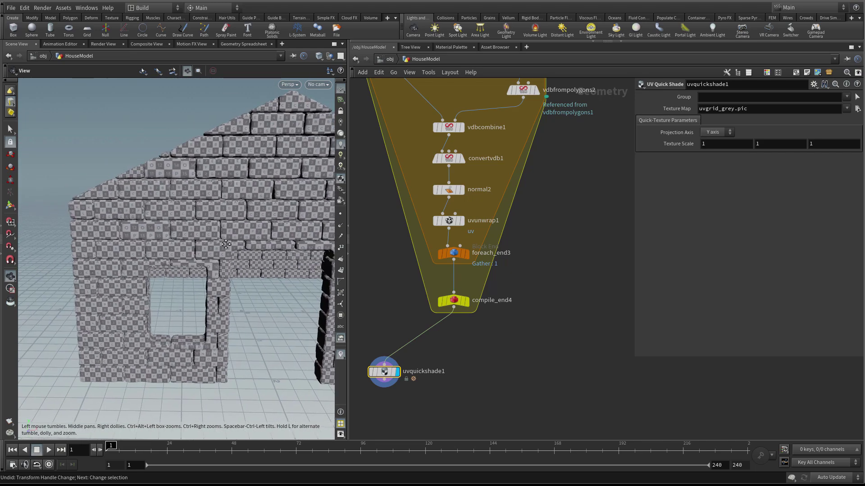
{"action": "middle_click_drag", "start_coordinate": [187, 248], "coordinate": [197, 244]}
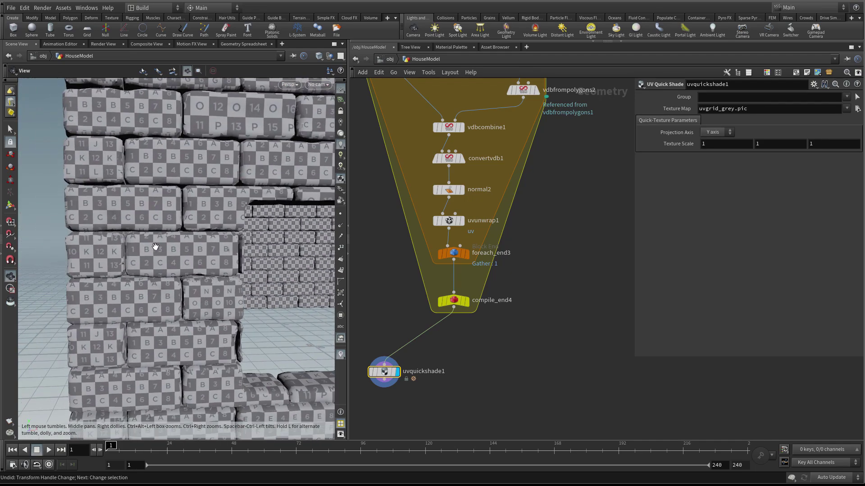
{"action": "left_click_drag", "start_coordinate": [132, 261], "coordinate": [218, 272]}
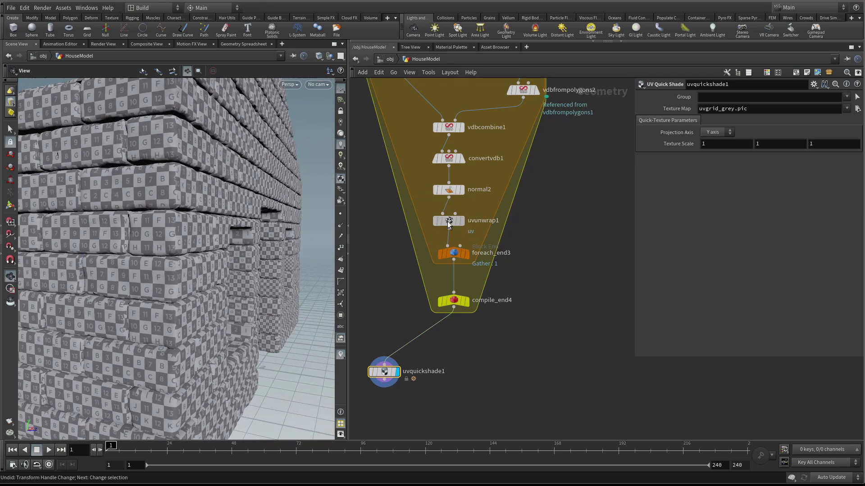
Step: Pull uvunwrap1 out of the loop and splice it between compile_end4 and uvquickshade1
{"action": "left_click_drag", "start_coordinate": [448, 220], "coordinate": [549, 341]}
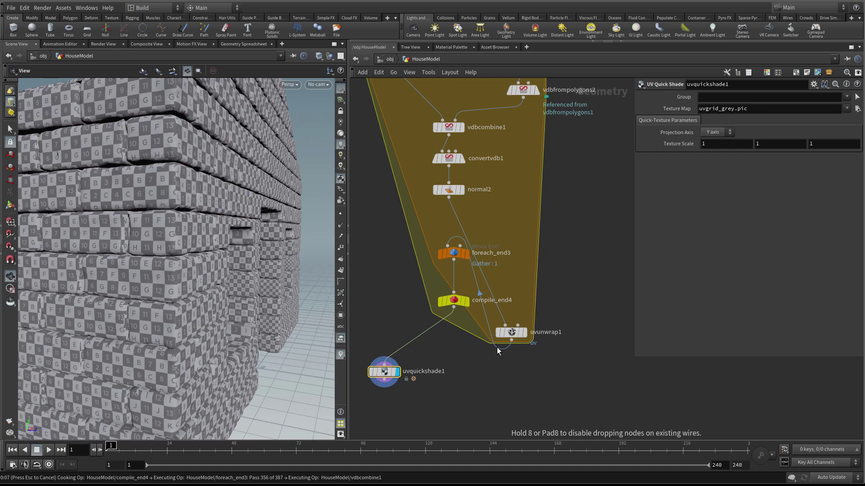
{"action": "left_click_drag", "start_coordinate": [496, 347], "coordinate": [413, 338]}
{"action": "scroll", "coordinate": [239, 263], "scroll_direction": "down", "scroll_amount": 5}
{"action": "left_click_drag", "start_coordinate": [239, 263], "coordinate": [151, 294]}
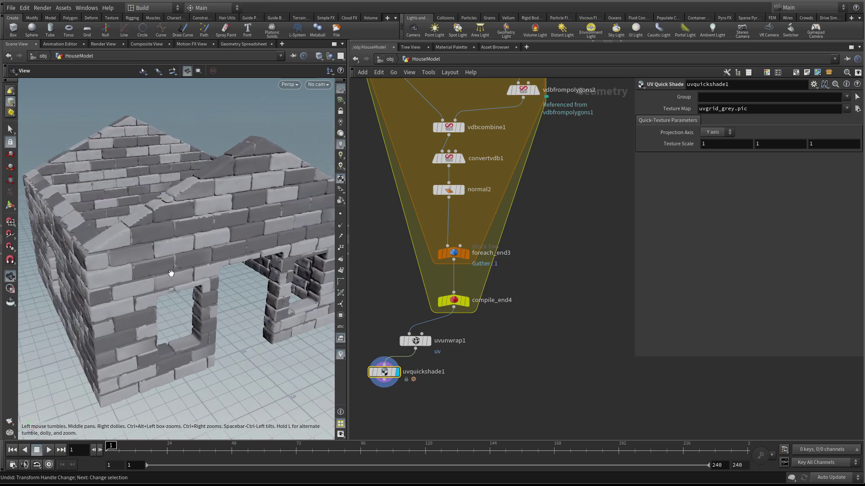
Step: Set uvunwrap1's Spacing to 0.27 and check the UV layout and textured house
{"action": "key", "text": "space+5"}
{"action": "left_click", "coordinate": [418, 336]}
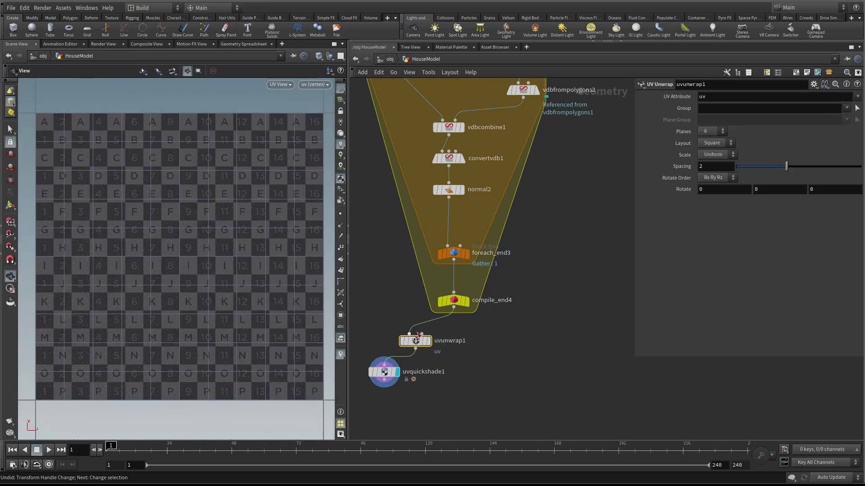
{"action": "left_click_drag", "start_coordinate": [759, 171], "coordinate": [745, 169]}
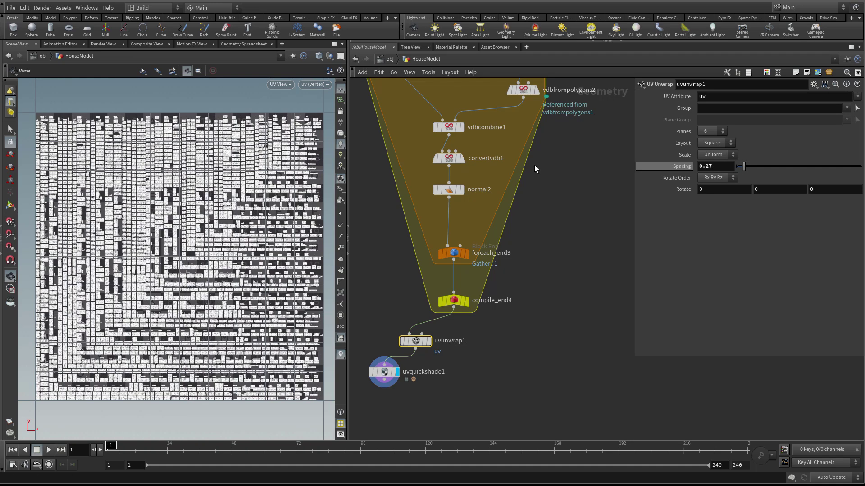
{"action": "key", "text": "space+1"}
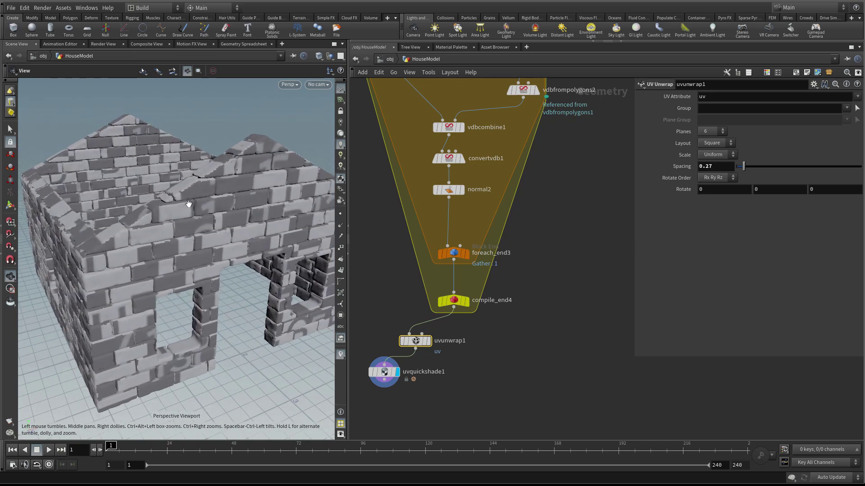
{"action": "key", "text": "space+2"}
{"action": "key", "text": "space+1"}
{"action": "key", "text": "space+5"}
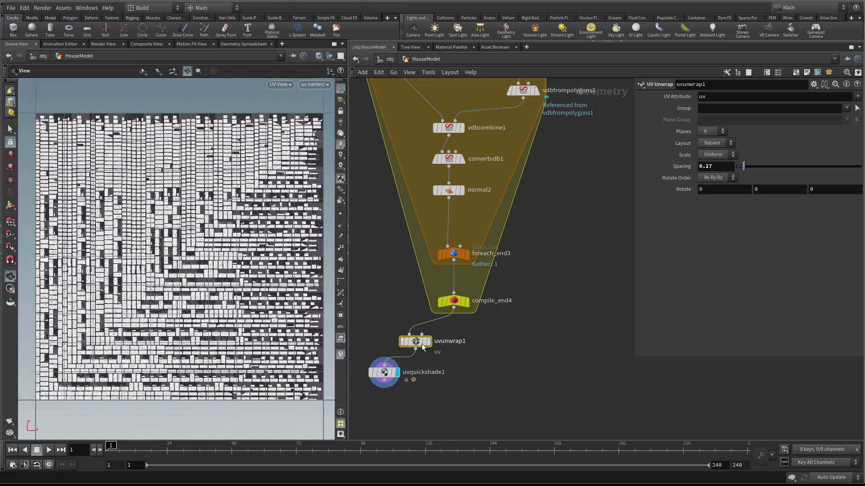
Step: Move uvunwrap1 back inside the loop, after normal2 and before foreach_end3
{"action": "left_click_drag", "start_coordinate": [423, 347], "coordinate": [448, 224]}
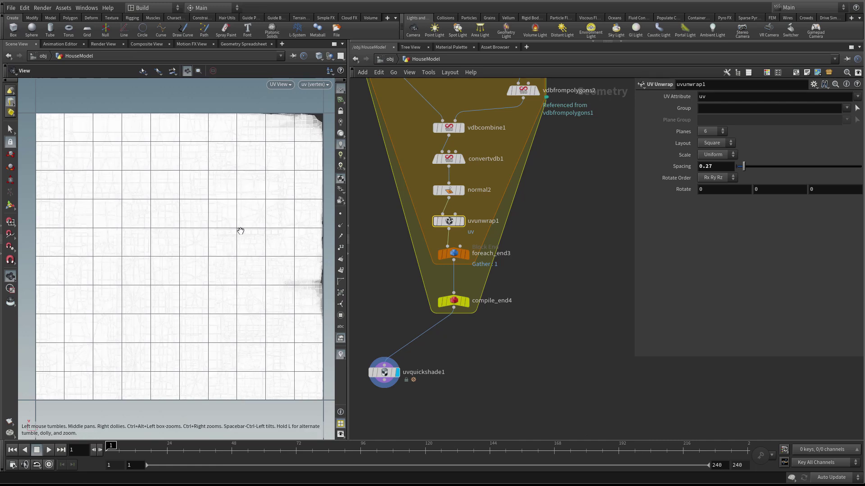
{"action": "key", "text": "space+1"}
{"action": "left_click_drag", "start_coordinate": [236, 238], "coordinate": [212, 228]}
{"action": "right_click_drag", "start_coordinate": [211, 228], "coordinate": [182, 234]}
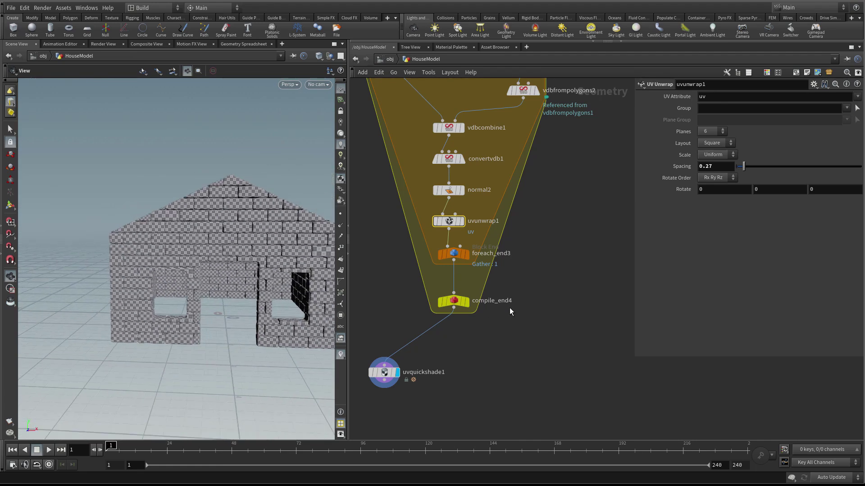
Step: Display compile_end4's output and frame the whole node network
{"action": "left_click", "coordinate": [469, 300]}
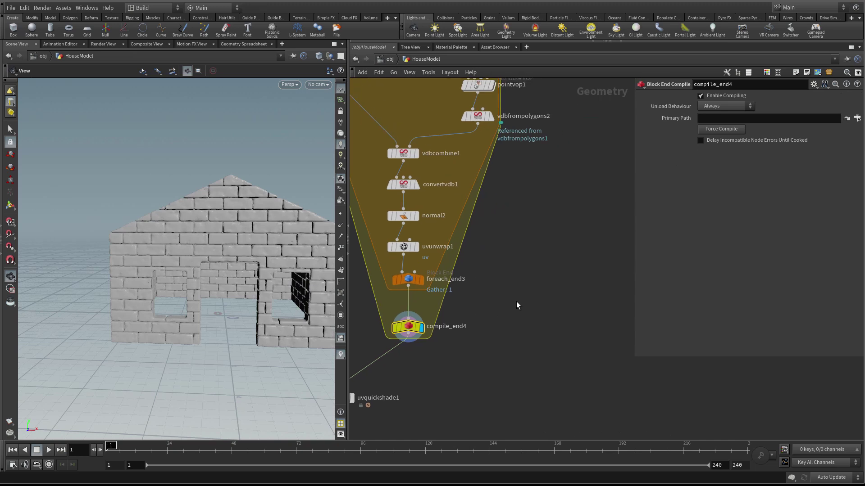
{"action": "key", "text": "h"}
{"action": "left_click_drag", "start_coordinate": [635, 357], "coordinate": [671, 296]}
{"action": "middle_click_drag", "start_coordinate": [624, 311], "coordinate": [627, 298]}
{"action": "scroll", "coordinate": [584, 317], "scroll_direction": "up", "scroll_amount": 2}
{"action": "scroll", "coordinate": [455, 322], "scroll_direction": "up", "scroll_amount": 2}
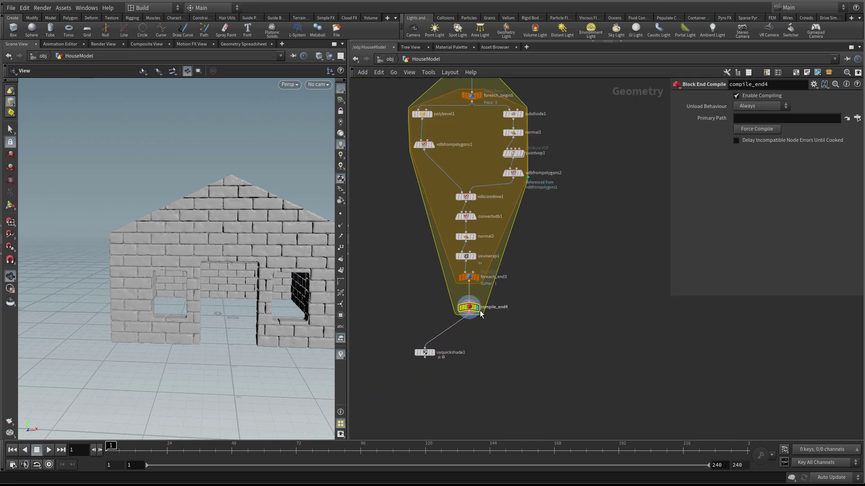
Step: Add an Assemble node (assemble2) below compile_end4
{"action": "middle_click", "coordinate": [467, 307]}
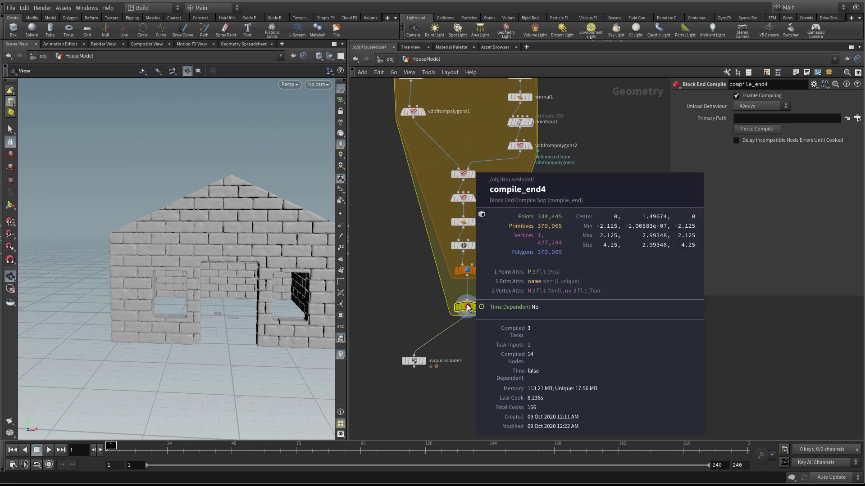
{"action": "scroll", "coordinate": [469, 330], "scroll_direction": "up", "scroll_amount": 3}
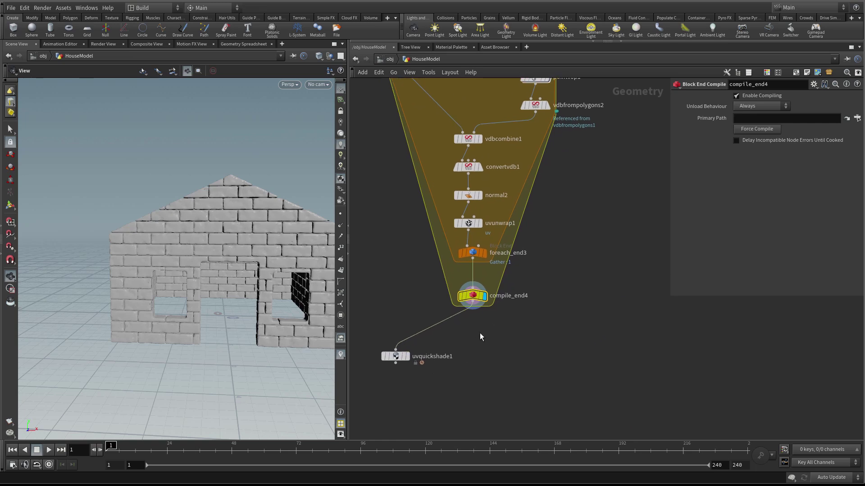
{"action": "key", "text": "Tab"}
{"action": "type", "text": "as"}
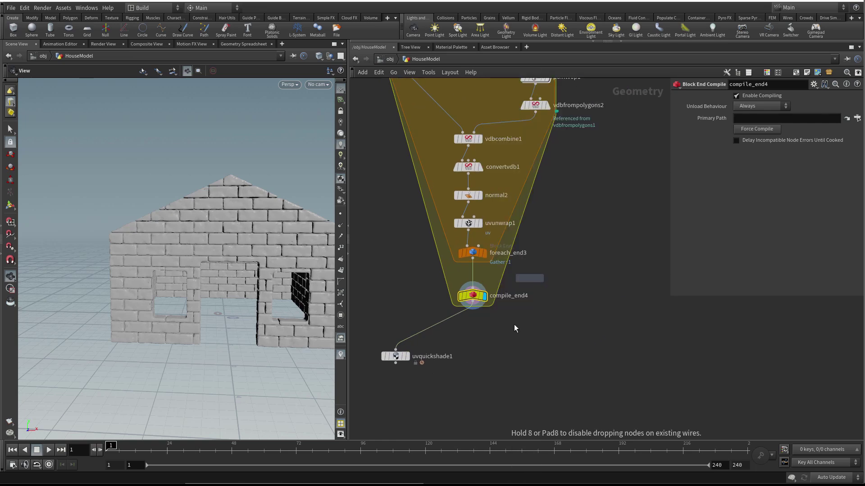
{"action": "key", "text": "Return"}
{"action": "left_click", "coordinate": [477, 327]}
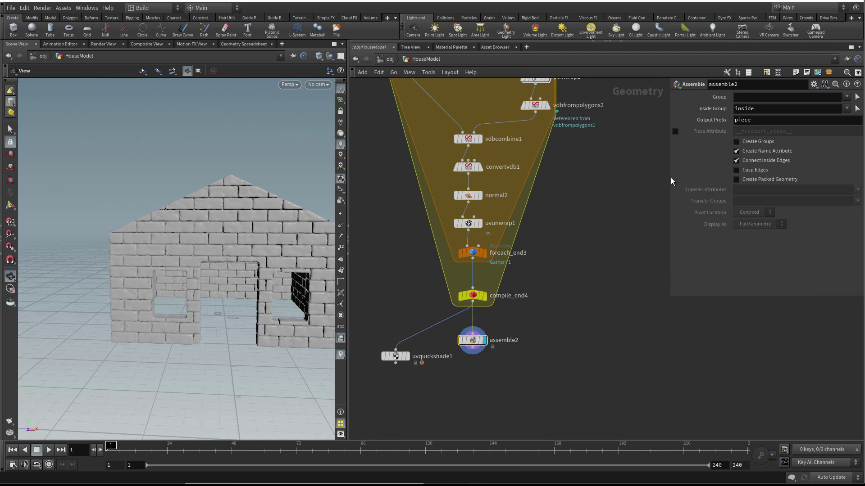
Step: Set assemble2's Output Prefix to bricks
{"action": "left_click_drag", "start_coordinate": [671, 172], "coordinate": [631, 174]}
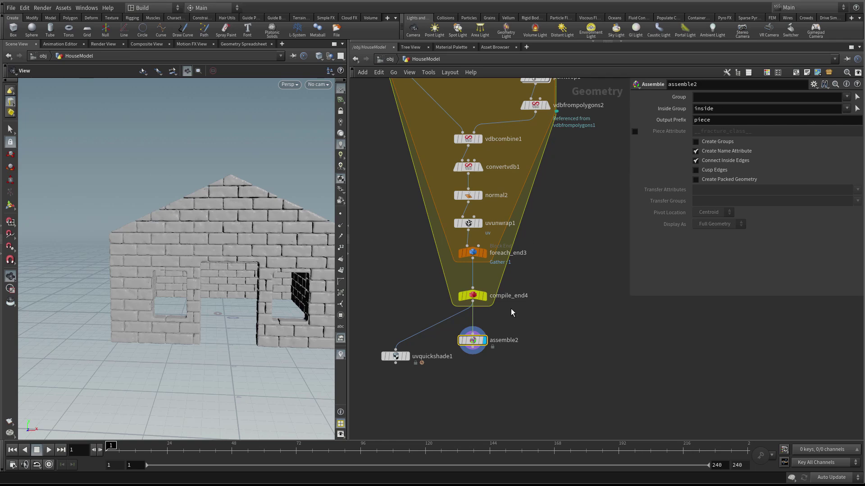
{"action": "right_click_drag", "start_coordinate": [182, 259], "coordinate": [264, 251]}
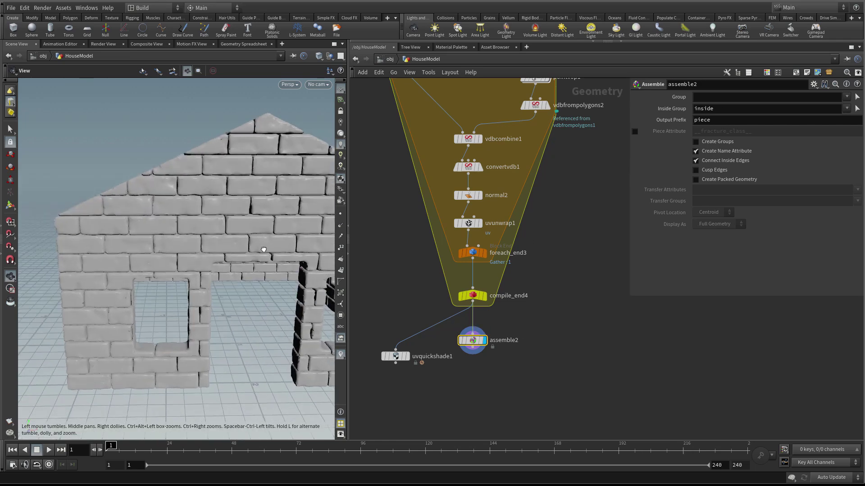
{"action": "left_click_drag", "start_coordinate": [159, 211], "coordinate": [180, 253]}
{"action": "double_click", "coordinate": [715, 121]}
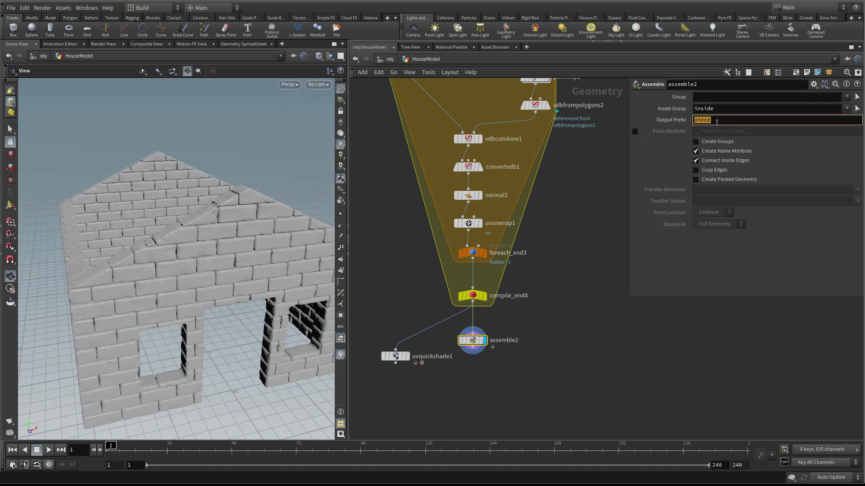
{"action": "type", "text": "bricks"}
{"action": "key", "text": "Return"}
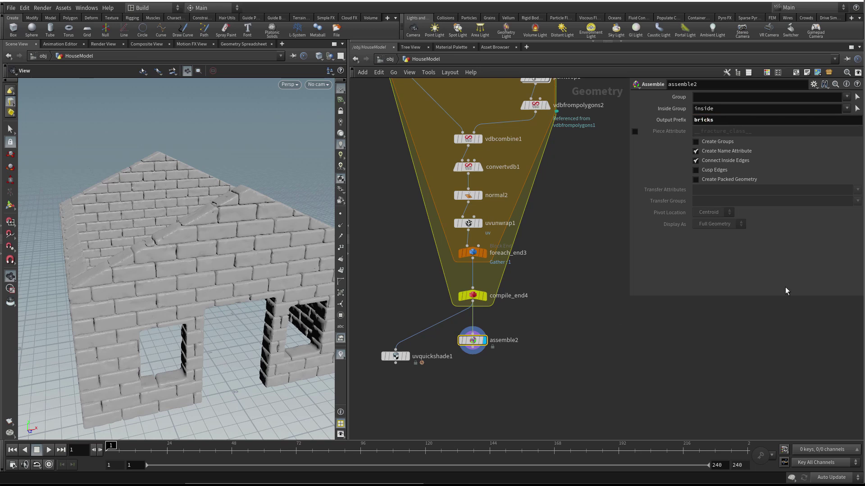
Step: Check in the geometry spreadsheet that primitives are named bricks0 through bricks392
{"action": "right_click", "coordinate": [474, 343]}
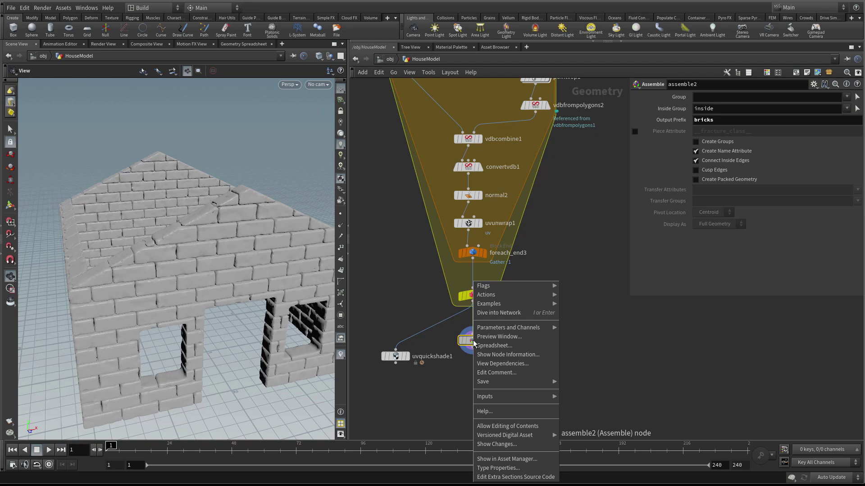
{"action": "left_click", "coordinate": [504, 347]}
{"action": "left_click", "coordinate": [414, 282]}
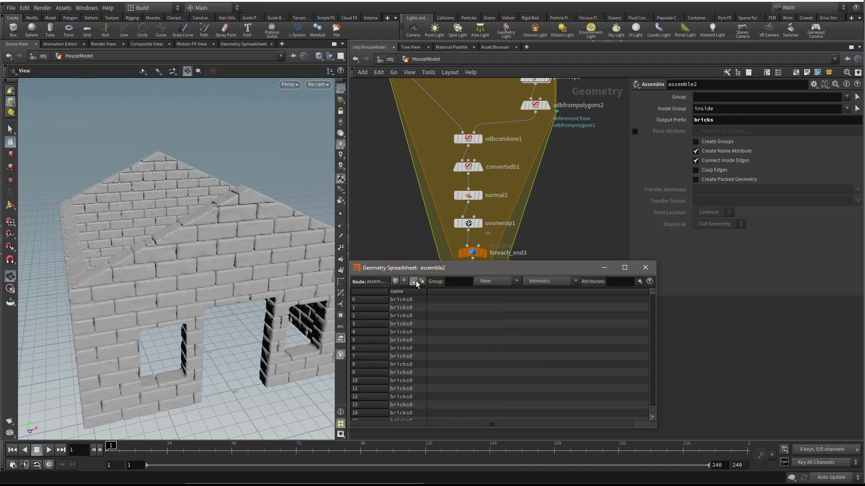
{"action": "left_click_drag", "start_coordinate": [425, 295], "coordinate": [425, 294]}
{"action": "left_click_drag", "start_coordinate": [652, 290], "coordinate": [651, 409]}
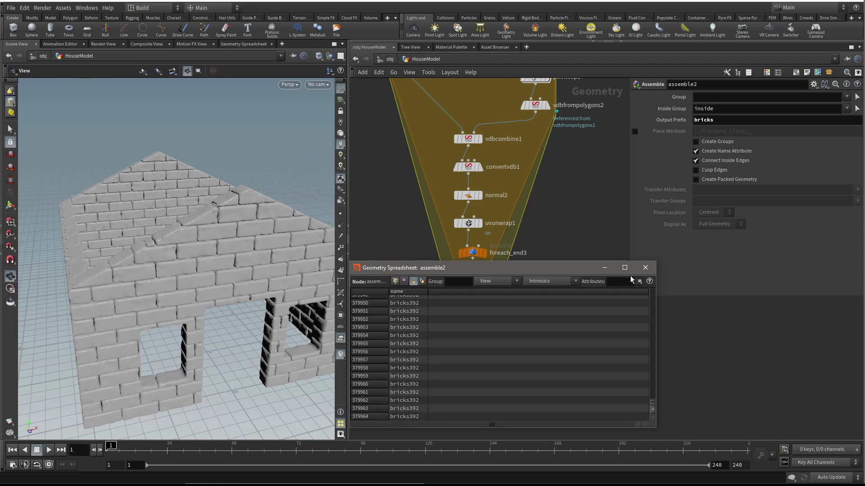
{"action": "left_click", "coordinate": [645, 268]}
Step: Add a Group node (group2) below assemble2
{"action": "scroll", "coordinate": [495, 383], "scroll_direction": "up", "scroll_amount": 1}
{"action": "middle_click_drag", "start_coordinate": [496, 372], "coordinate": [505, 359]}
{"action": "scroll", "coordinate": [504, 359], "scroll_direction": "down", "scroll_amount": 1}
{"action": "key", "text": "Tab"}
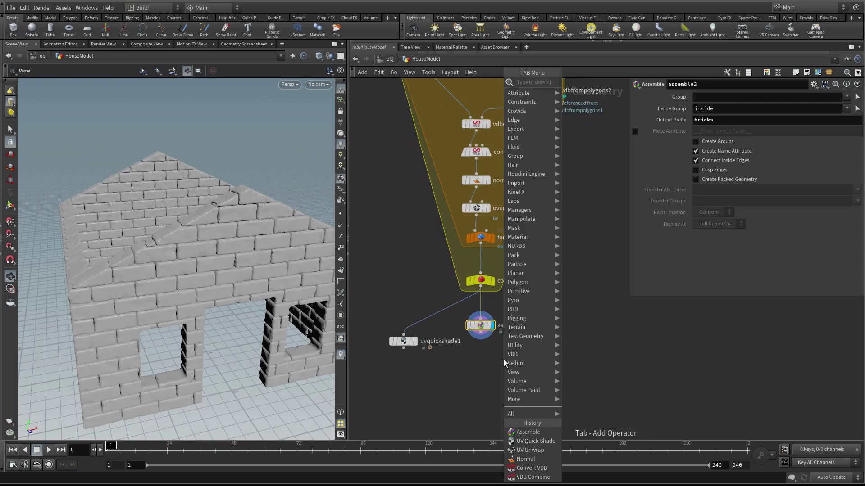
{"action": "type", "text": "gr"}
{"action": "left_click", "coordinate": [596, 92]}
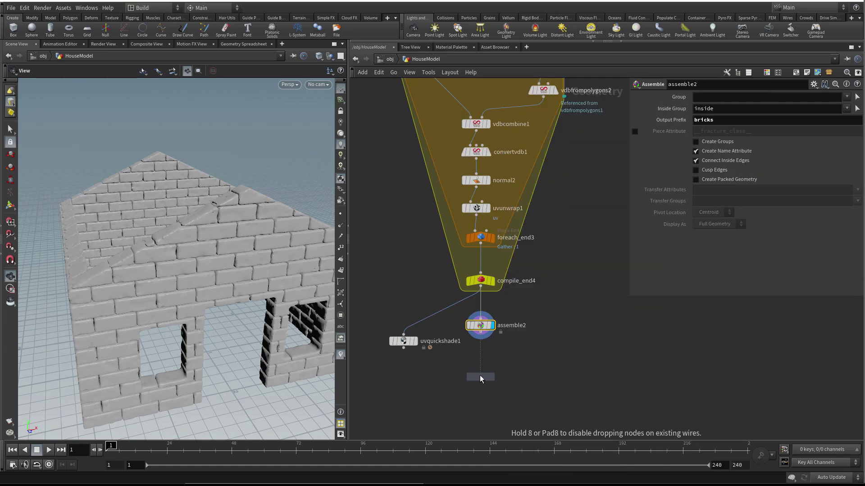
{"action": "left_click", "coordinate": [479, 377]}
Step: Review assemble2's geometry info and display group2's output
{"action": "middle_click", "coordinate": [480, 329]}
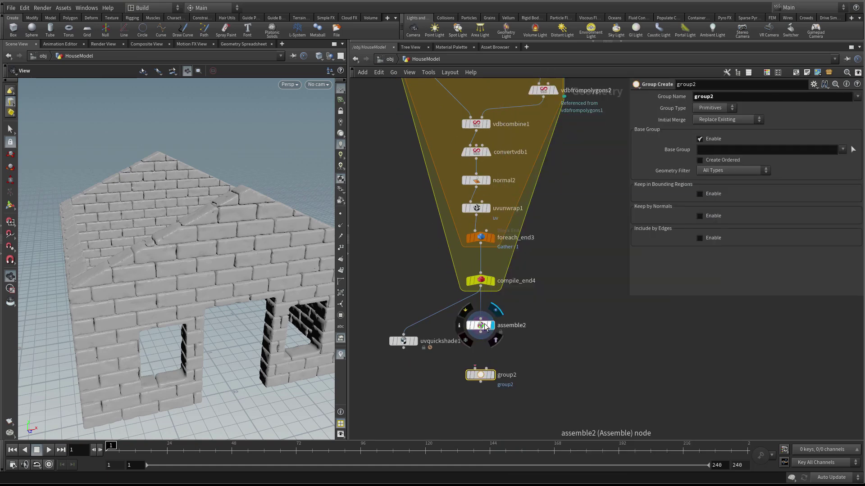
{"action": "left_click", "coordinate": [458, 325]}
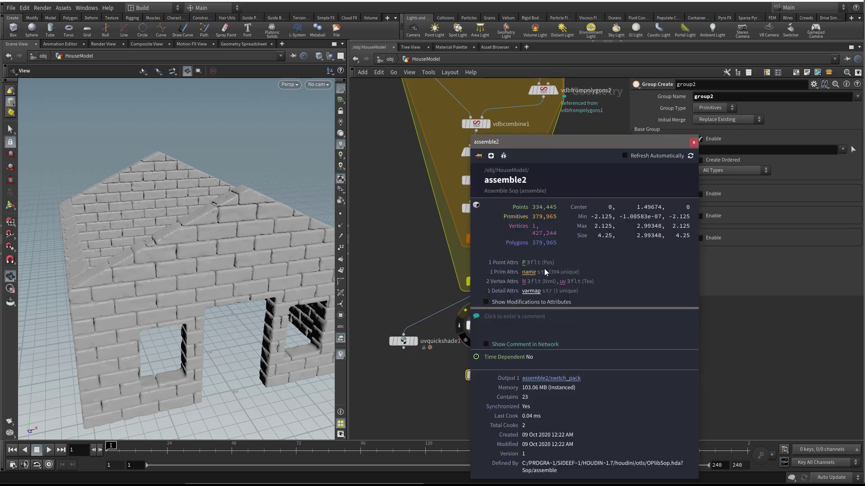
{"action": "left_click", "coordinate": [701, 344]}
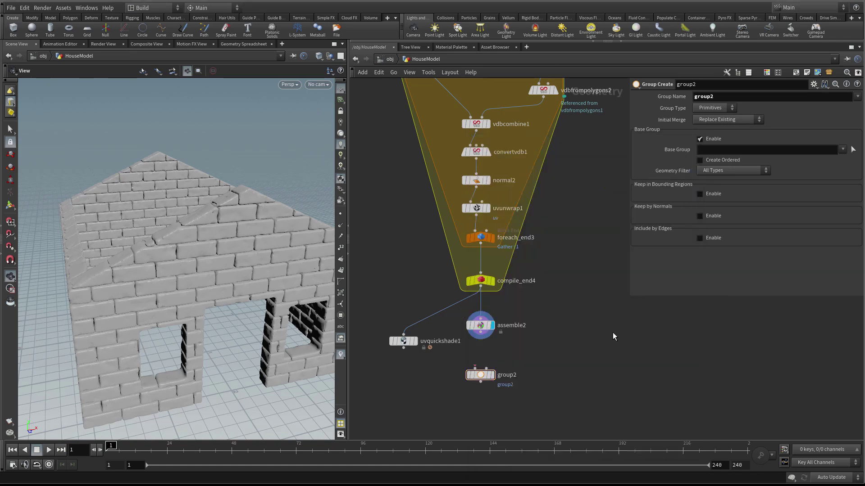
{"action": "left_click", "coordinate": [493, 376]}
{"action": "left_click_drag", "start_coordinate": [483, 375], "coordinate": [483, 367]}
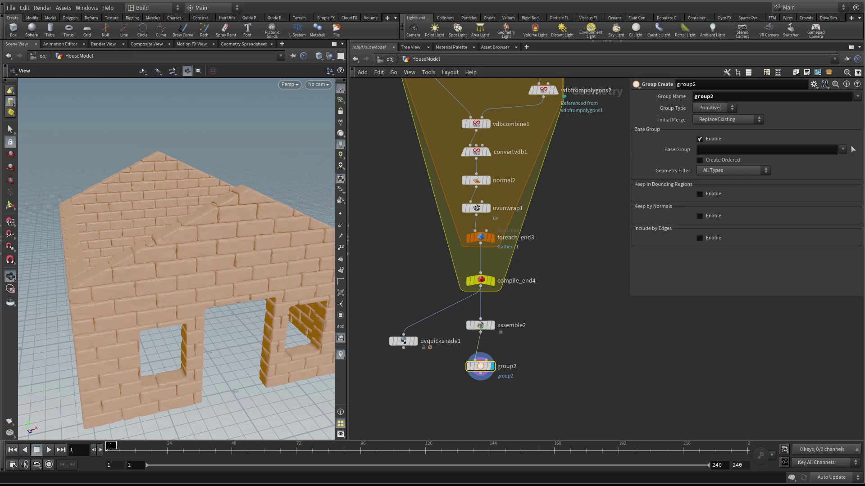
Step: Name group2's primitive group BRICKS and confirm its 379,965 primitives in the info window
{"action": "double_click", "coordinate": [728, 93]}
{"action": "type", "text": "BR"}
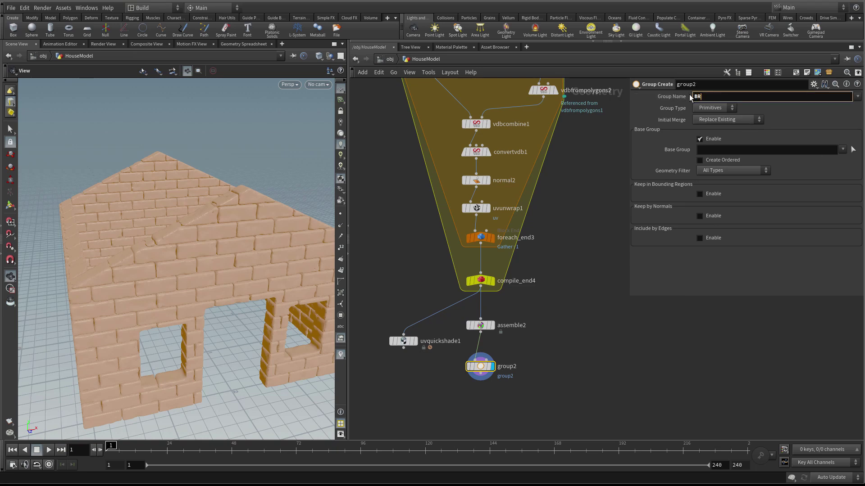
{"action": "type", "text": "ICKS"}
{"action": "key", "text": "Return"}
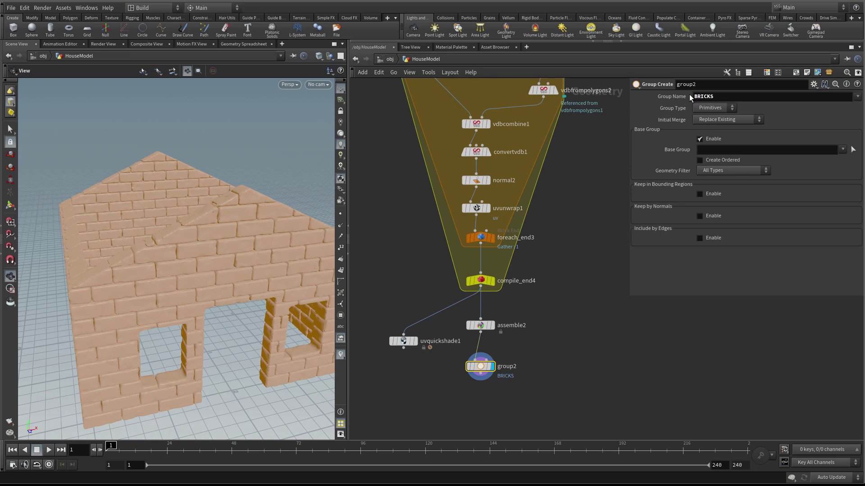
{"action": "middle_click", "coordinate": [481, 368]}
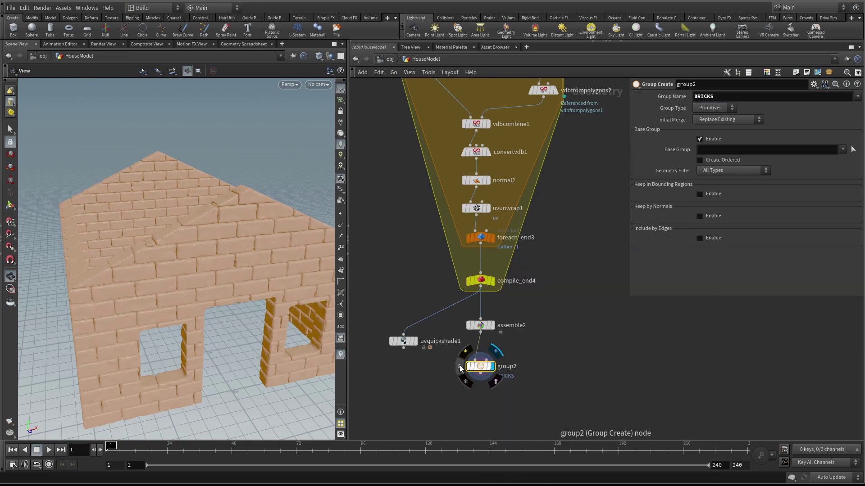
{"action": "left_click", "coordinate": [459, 365]}
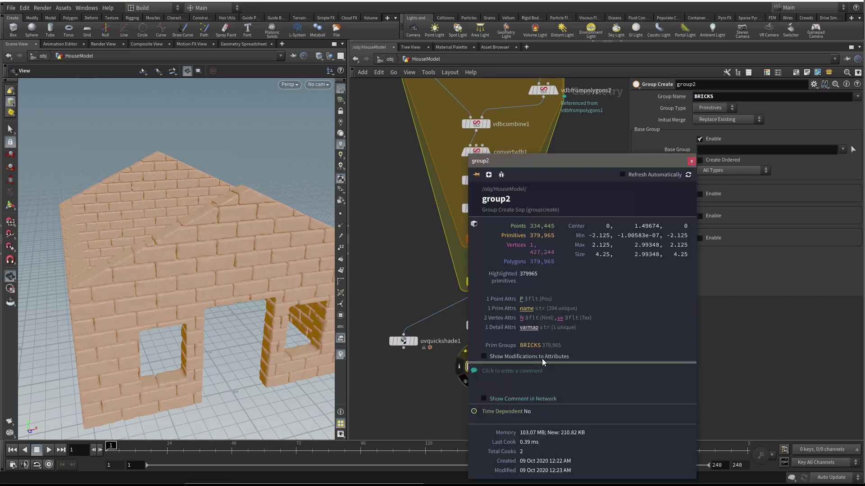
{"action": "left_click", "coordinate": [692, 161]}
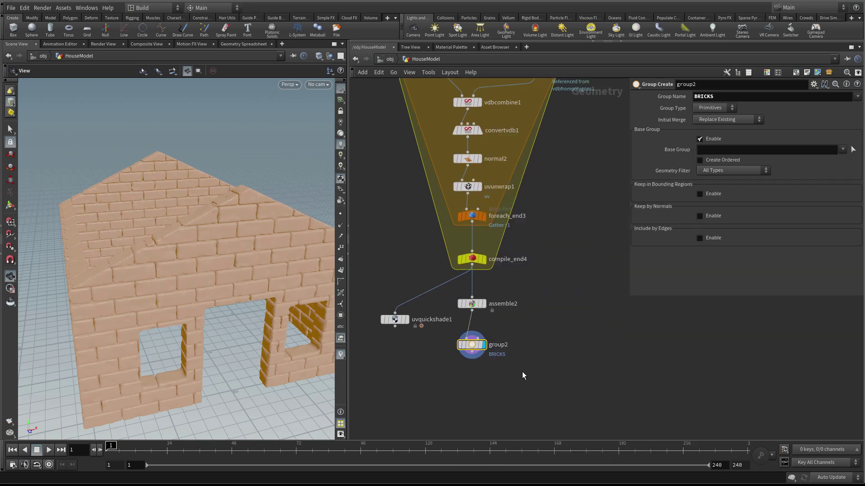
{"action": "key", "text": "Tab"}
Step: Add a Null below group2, name it BRICKS_OUT1, and make it the displayed output
{"action": "type", "text": "nul"}
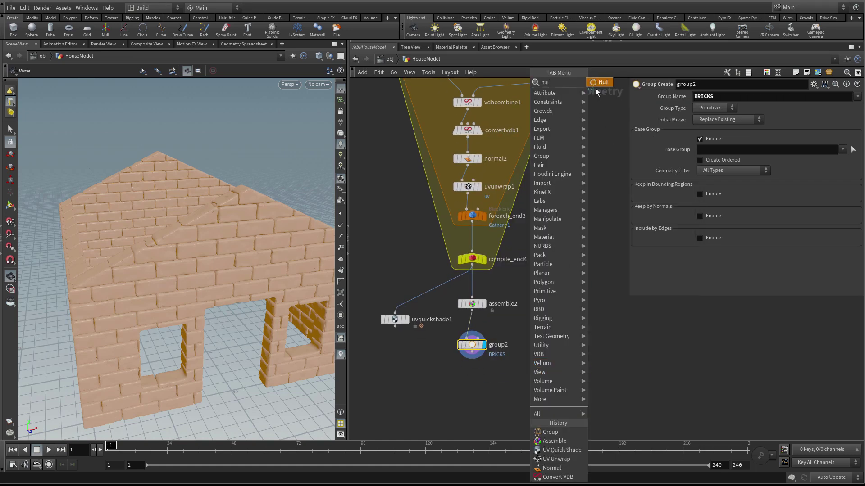
{"action": "left_click", "coordinate": [603, 83]}
{"action": "left_click", "coordinate": [471, 395]}
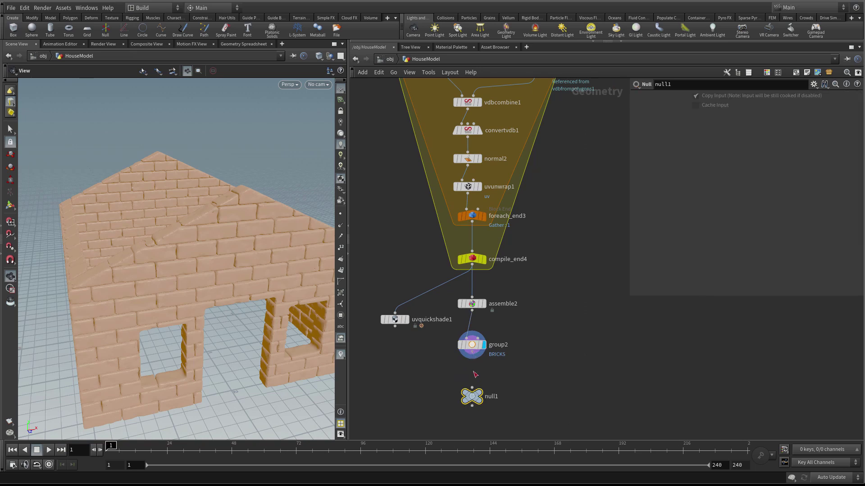
{"action": "double_click", "coordinate": [493, 397]}
{"action": "type", "text": "BR"}
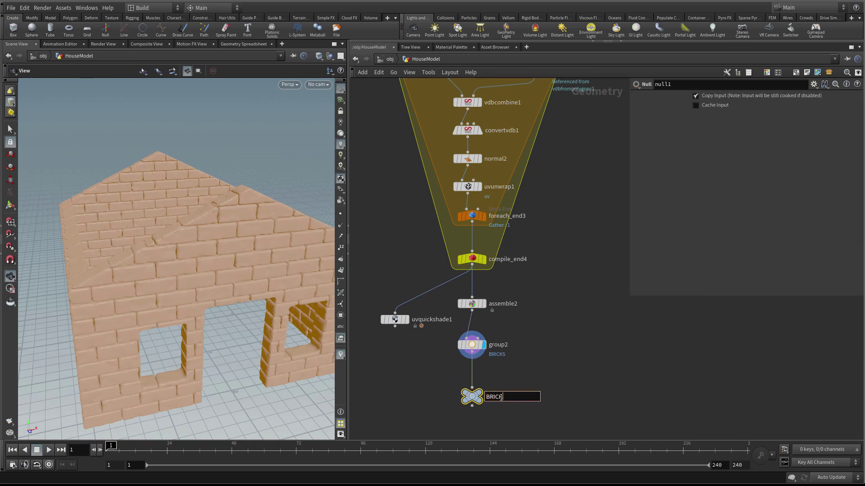
{"action": "type", "text": "ICKS_OUT1"}
{"action": "key", "text": "Return"}
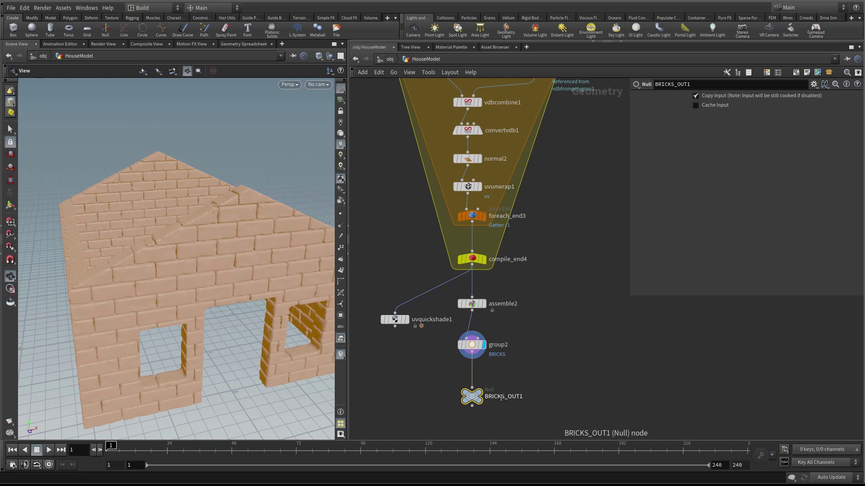
{"action": "left_click", "coordinate": [481, 395]}
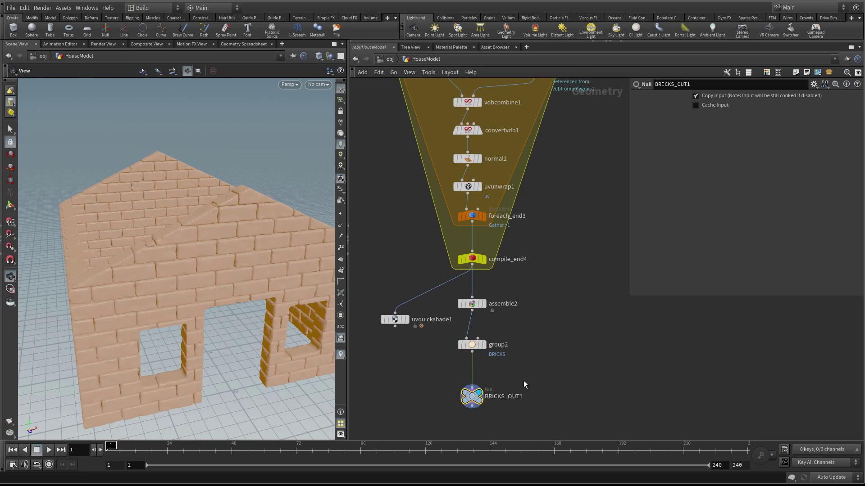
Step: Rename the upstream BRICKS_OUT null near the roof setup to LOREZ_BRICKS_OUT
{"action": "middle_click_drag", "start_coordinate": [562, 268], "coordinate": [544, 346]}
{"action": "scroll", "coordinate": [544, 346], "scroll_direction": "down", "scroll_amount": 5}
{"action": "middle_click_drag", "start_coordinate": [541, 386], "coordinate": [536, 434]}
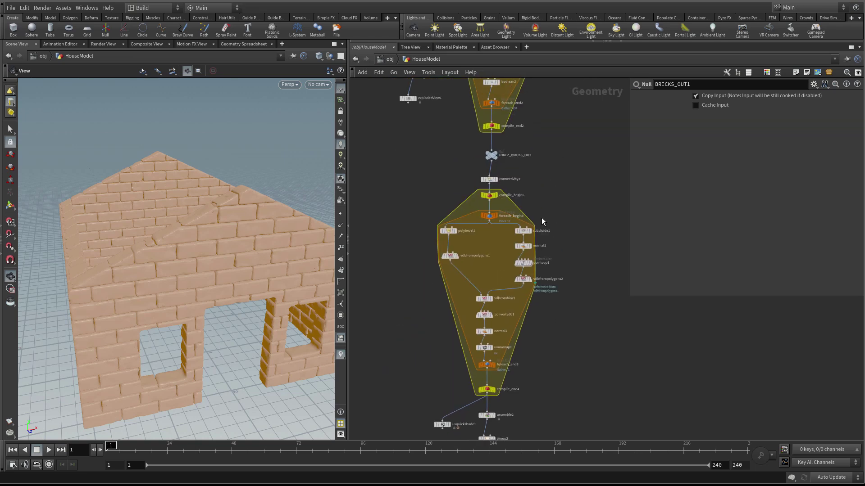
{"action": "middle_click_drag", "start_coordinate": [550, 165], "coordinate": [557, 345]}
{"action": "middle_click_drag", "start_coordinate": [577, 203], "coordinate": [552, 340]}
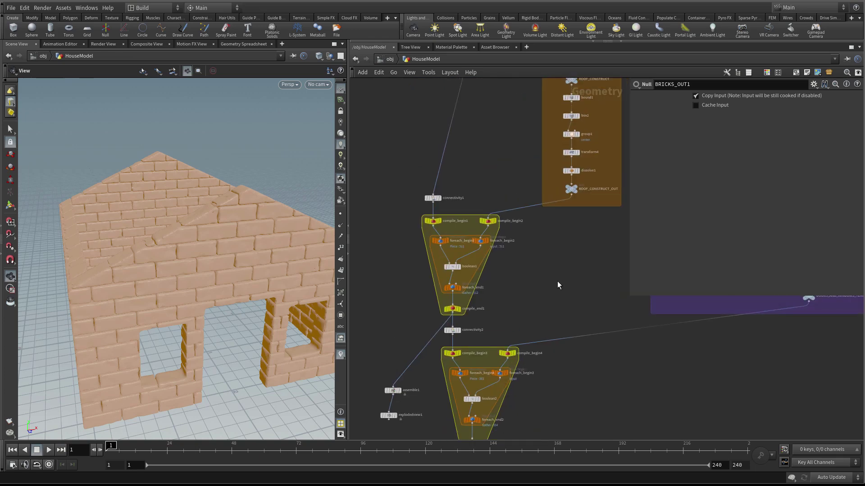
{"action": "middle_click_drag", "start_coordinate": [558, 281], "coordinate": [498, 422]}
{"action": "scroll", "coordinate": [456, 195], "scroll_direction": "up", "scroll_amount": 3}
{"action": "middle_click_drag", "start_coordinate": [437, 161], "coordinate": [471, 252]}
{"action": "scroll", "coordinate": [481, 223], "scroll_direction": "up", "scroll_amount": 3}
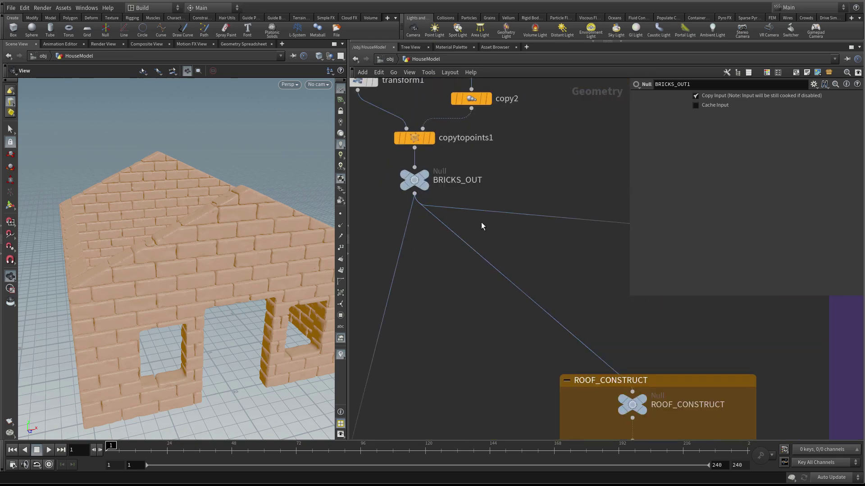
{"action": "double_click", "coordinate": [440, 181]}
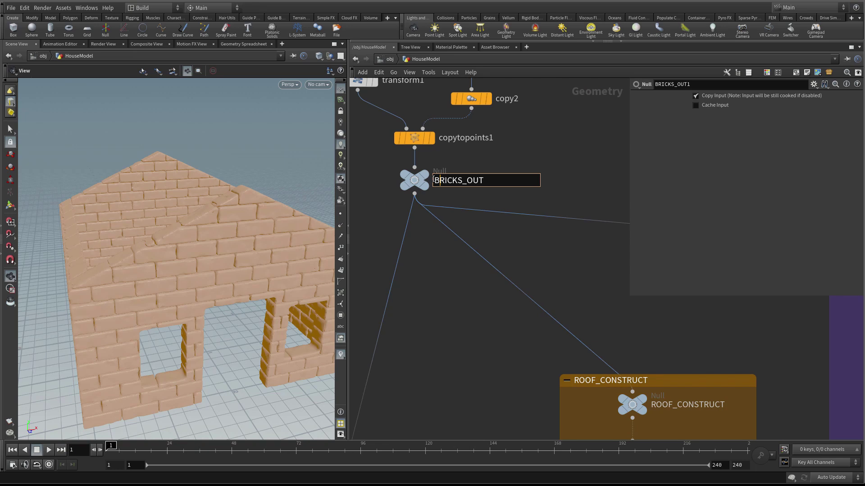
{"action": "type", "text": "LOREZ_"}
{"action": "key", "text": "Return"}
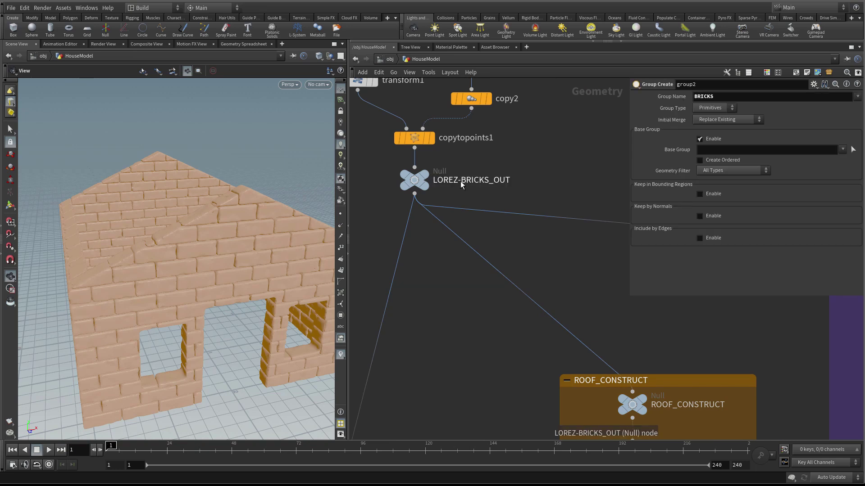
{"action": "double_click", "coordinate": [462, 180]}
{"action": "type", "text": "_"}
{"action": "key", "text": "Return"}
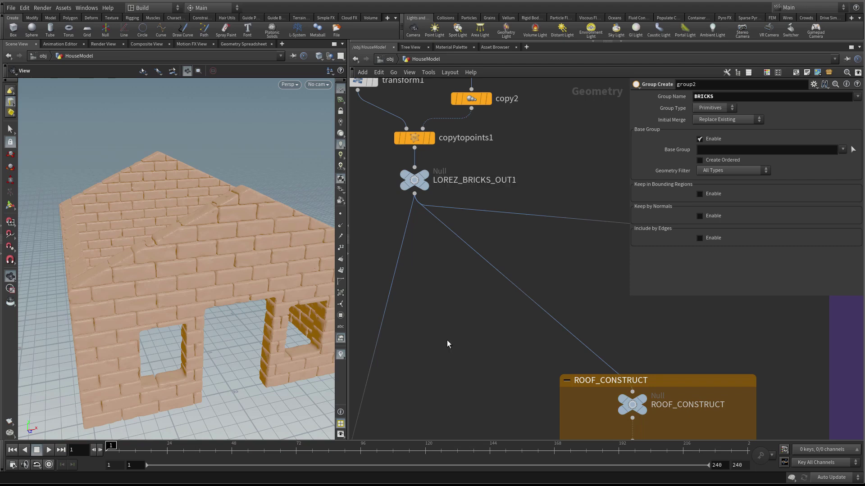
Step: Return to assemble2 and group2 at the bottom of the chain and select group2
{"action": "scroll", "coordinate": [448, 338], "scroll_direction": "down", "scroll_amount": 5}
{"action": "middle_click_drag", "start_coordinate": [463, 430], "coordinate": [495, 124]}
{"action": "scroll", "coordinate": [507, 406], "scroll_direction": "up", "scroll_amount": 3}
{"action": "middle_click_drag", "start_coordinate": [508, 407], "coordinate": [551, 180]}
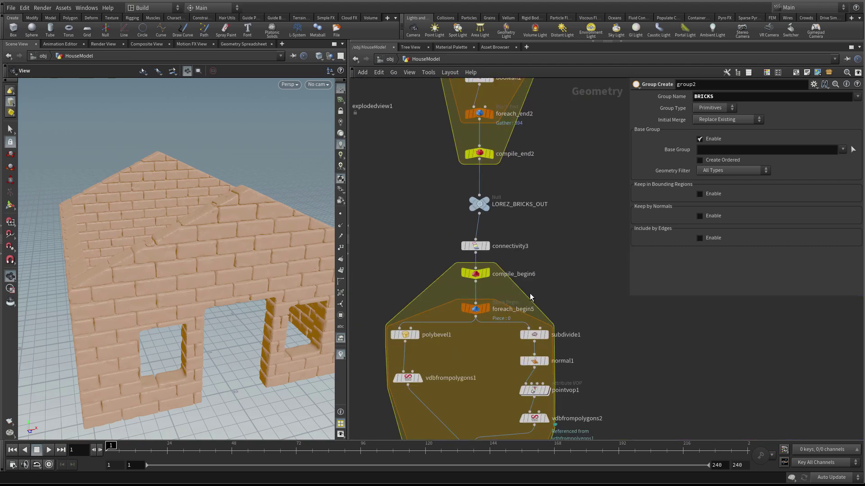
{"action": "scroll", "coordinate": [531, 296], "scroll_direction": "down", "scroll_amount": 1}
{"action": "middle_click_drag", "start_coordinate": [531, 295], "coordinate": [522, 86]}
{"action": "scroll", "coordinate": [550, 285], "scroll_direction": "up", "scroll_amount": 1}
{"action": "middle_click_drag", "start_coordinate": [550, 285], "coordinate": [557, 161]}
{"action": "scroll", "coordinate": [500, 334], "scroll_direction": "up", "scroll_amount": 3}
{"action": "left_click", "coordinate": [457, 308]}
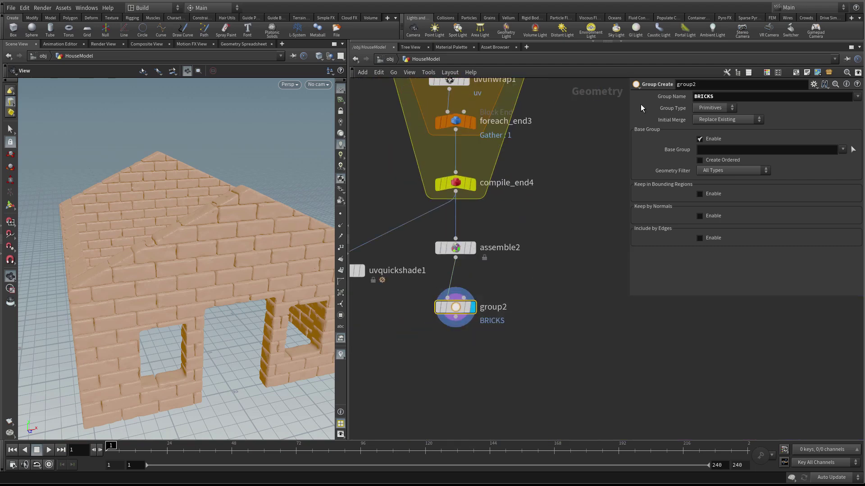
Step: Add a Null below group2 and wire group2's output into it
{"action": "middle_click_drag", "start_coordinate": [442, 345], "coordinate": [511, 361]}
{"action": "key", "text": "Tab"}
{"action": "type", "text": "nu"}
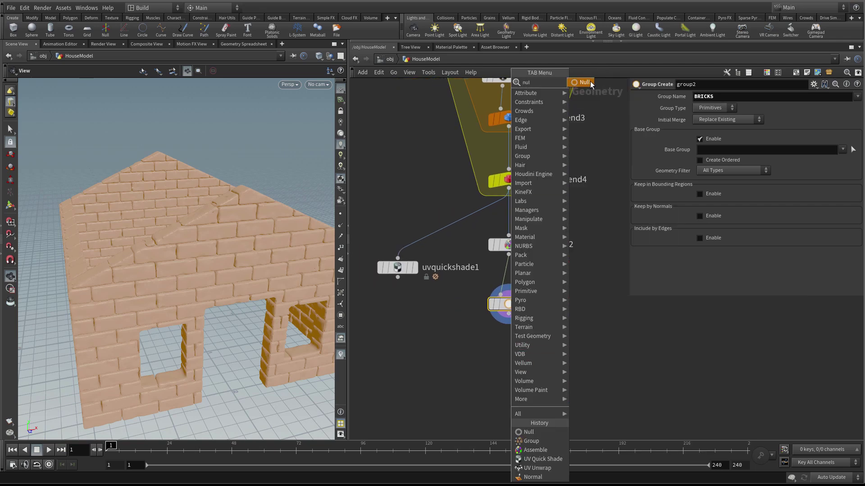
{"action": "left_click", "coordinate": [585, 82]}
{"action": "left_click", "coordinate": [502, 380]}
{"action": "left_click", "coordinate": [512, 315]}
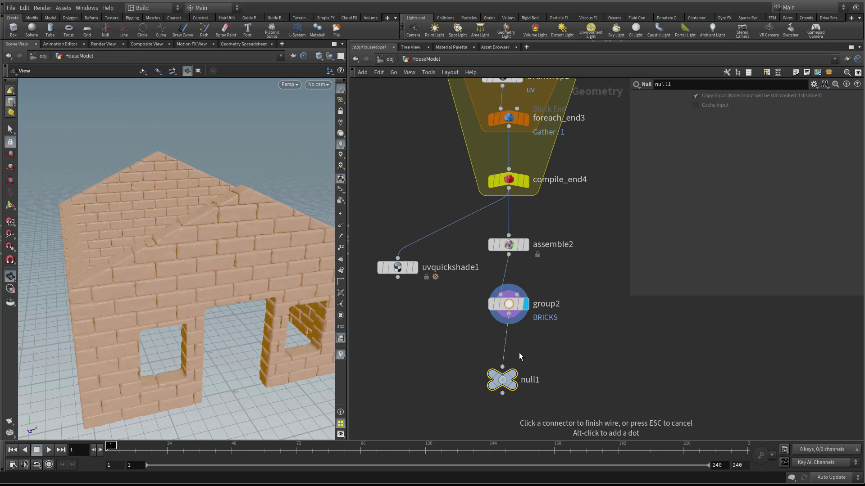
{"action": "left_click", "coordinate": [508, 381]}
Step: Rename the new null to BRICKS_OUT, correcting the hyphen to an underscore
{"action": "double_click", "coordinate": [536, 381]}
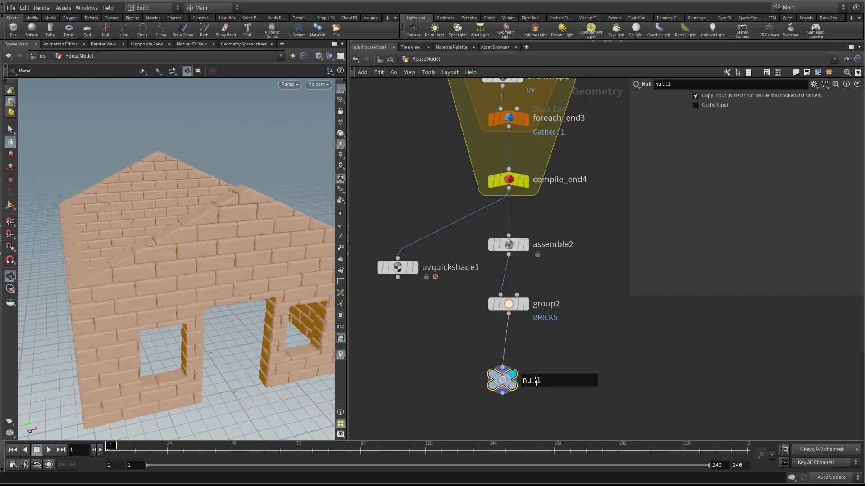
{"action": "type", "text": "BRICK"}
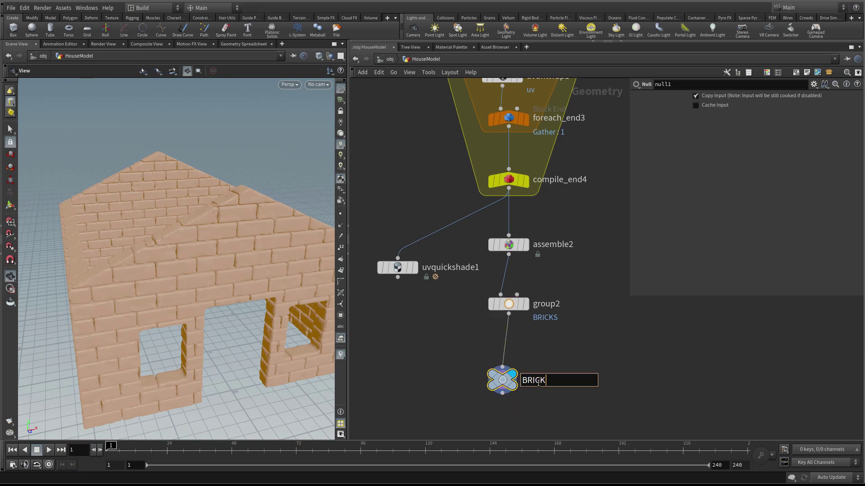
{"action": "type", "text": "S-OUT"}
{"action": "key", "text": "Return"}
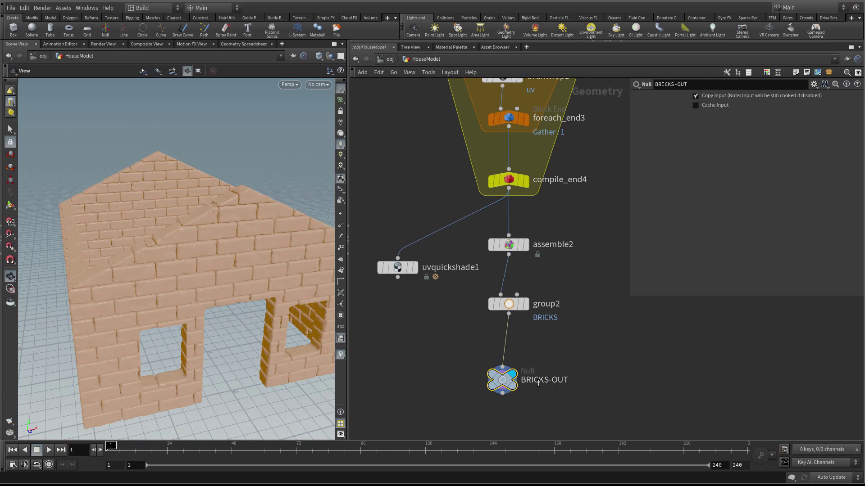
{"action": "double_click", "coordinate": [550, 380]}
{"action": "key", "text": "BackSpace"}
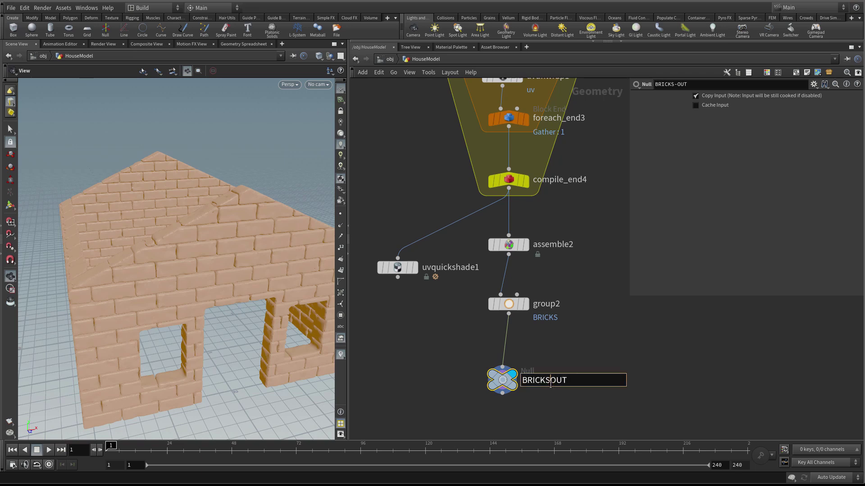
{"action": "type", "text": "_"}
{"action": "key", "text": "Return"}
Step: Orbit the brick house to view both rooms and hide the parameter pane
{"action": "left_click_drag", "start_coordinate": [240, 334], "coordinate": [234, 253]}
{"action": "left_click_drag", "start_coordinate": [502, 380], "coordinate": [509, 371]}
{"action": "scroll", "coordinate": [546, 346], "scroll_direction": "down", "scroll_amount": 3}
{"action": "scroll", "coordinate": [551, 354], "scroll_direction": "down", "scroll_amount": 2}
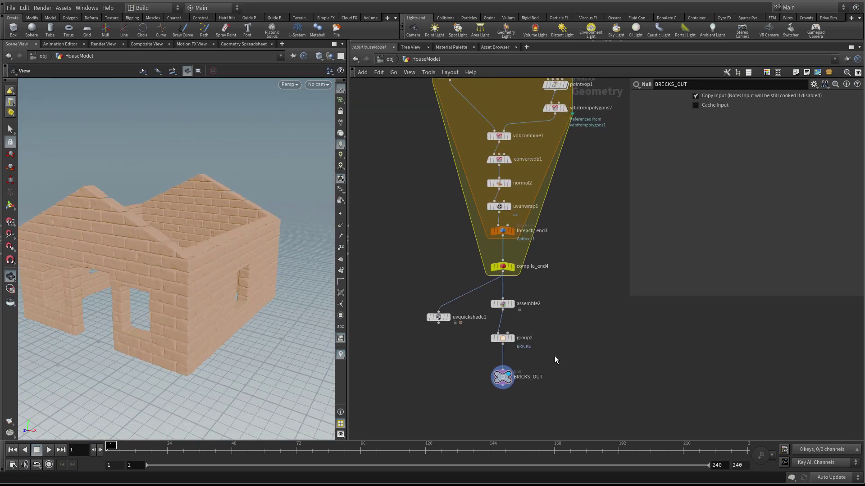
{"action": "key", "text": "p"}
{"action": "scroll", "coordinate": [585, 316], "scroll_direction": "down", "scroll_amount": 2}
Step: Save the scene as Rec1c.hip and zoom out to show the roof and subnet boxes
{"action": "middle_click_drag", "start_coordinate": [610, 283], "coordinate": [563, 350]}
{"action": "key", "text": "ctrl+s"}
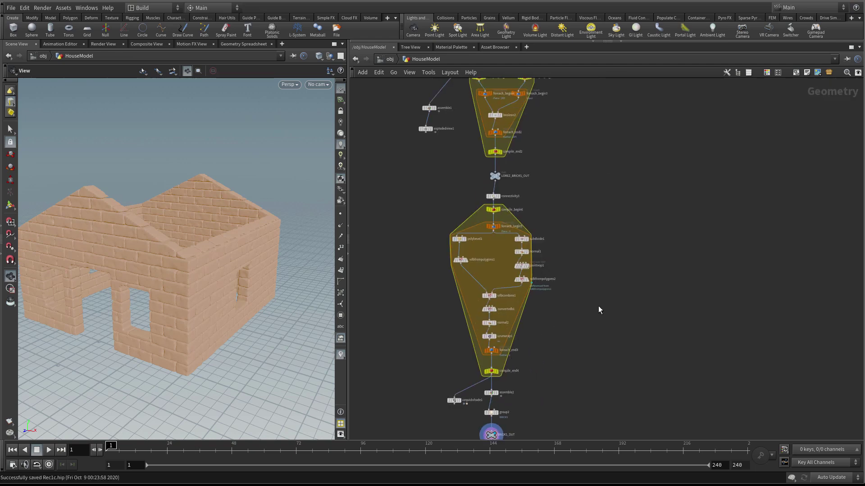
{"action": "scroll", "coordinate": [631, 224], "scroll_direction": "down", "scroll_amount": 3}
{"action": "middle_click_drag", "start_coordinate": [577, 291], "coordinate": [473, 421]}
{"action": "middle_click_drag", "start_coordinate": [574, 331], "coordinate": [571, 350]}
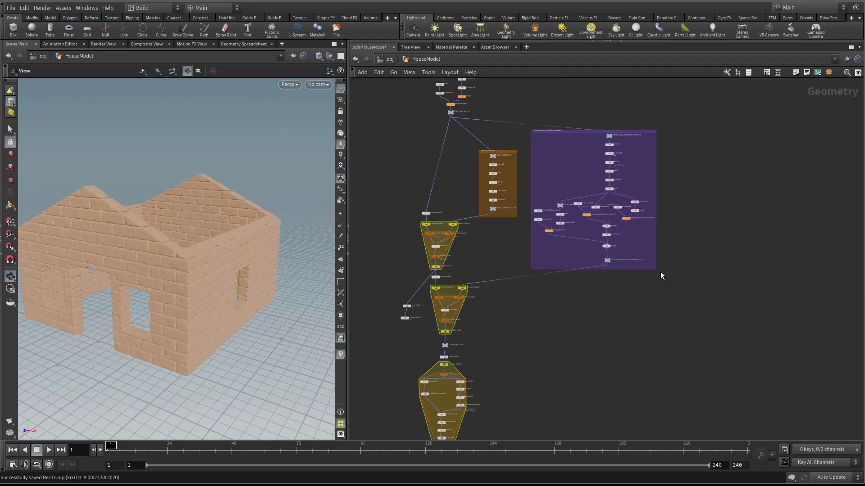